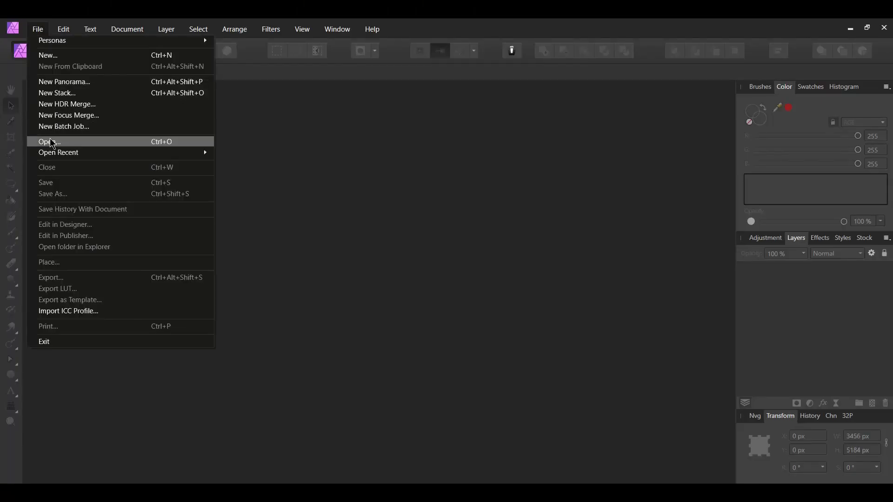
- Open the image man-in-red-jacket-1681010 from Downloads and unlock its Background layer
click(52, 143)
click(293, 191)
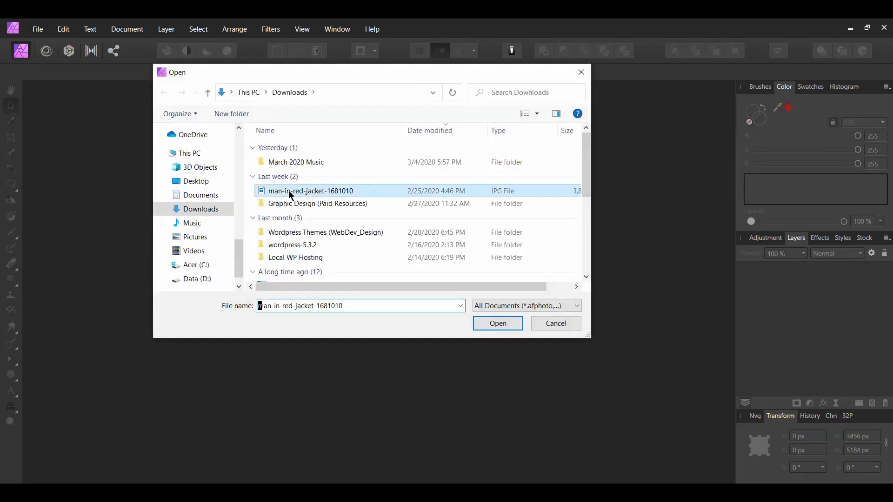
click(498, 323)
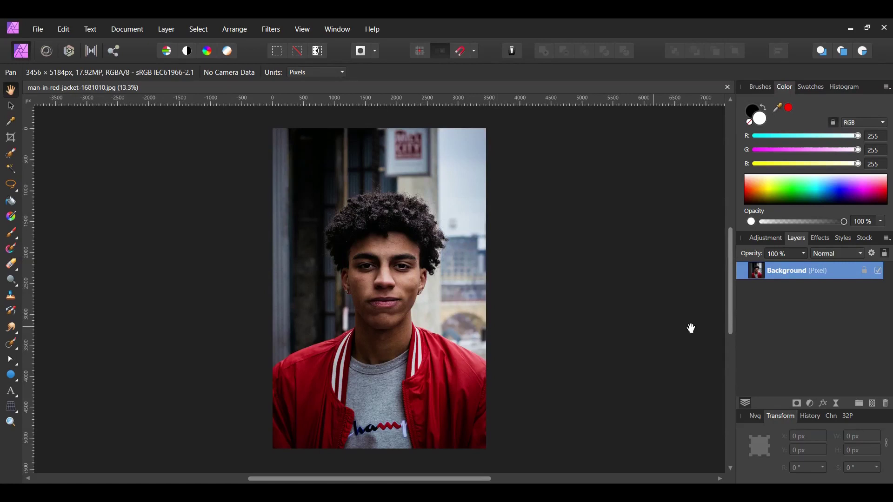
click(865, 271)
- Select the man's whole head, from the hair and ears down to the chin, with the Selection Brush
click(11, 106)
click(10, 156)
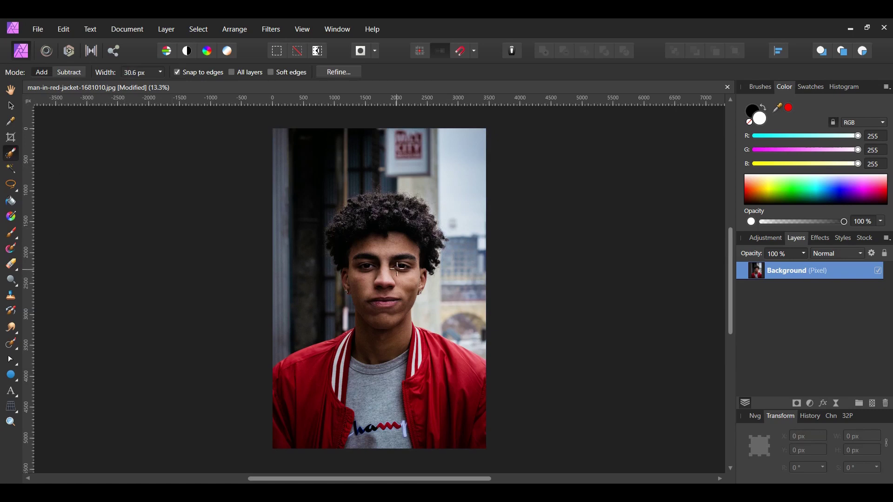
key(bracketright)
key(bracketright)
key(bracketright)
key(bracketright)
key(bracketright)
mouse_move(339, 233)
mouse_down()
mouse_move(387, 208)
mouse_move(419, 228)
mouse_move(354, 242)
mouse_move(409, 261)
mouse_move(374, 272)
mouse_up()
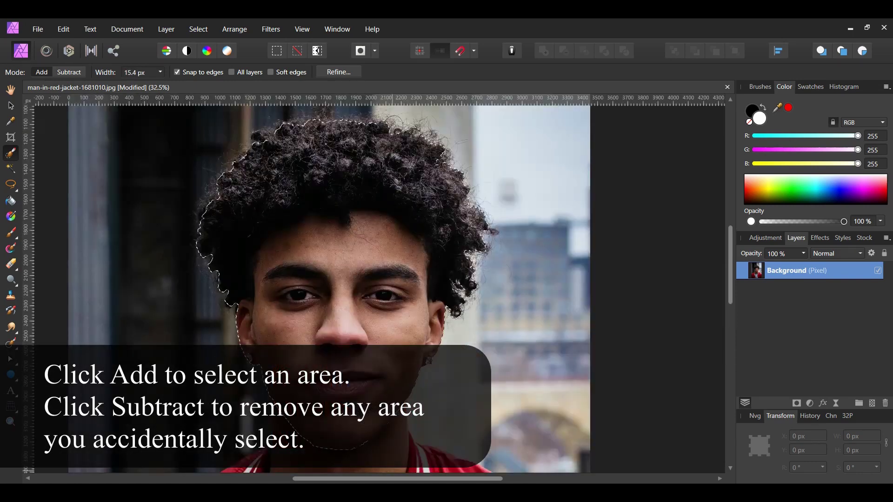
drag(450, 481, 429, 483)
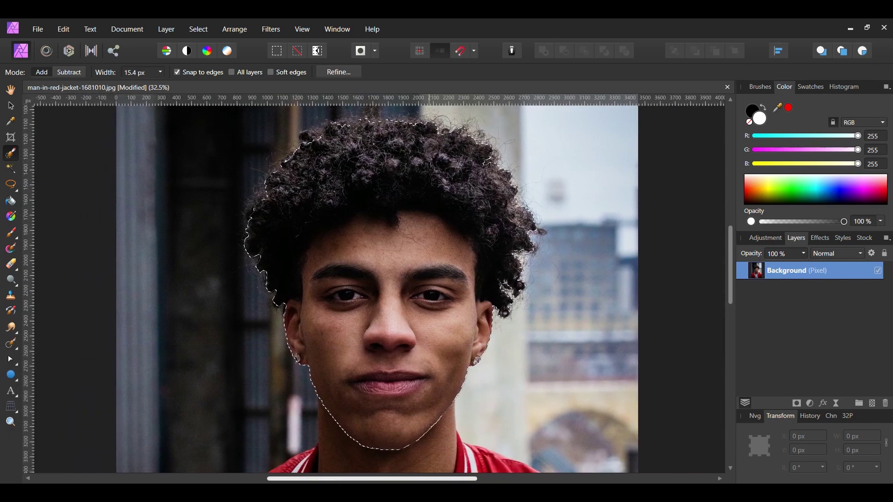
- Refine the head selection and output it as a new layer with mask
click(341, 73)
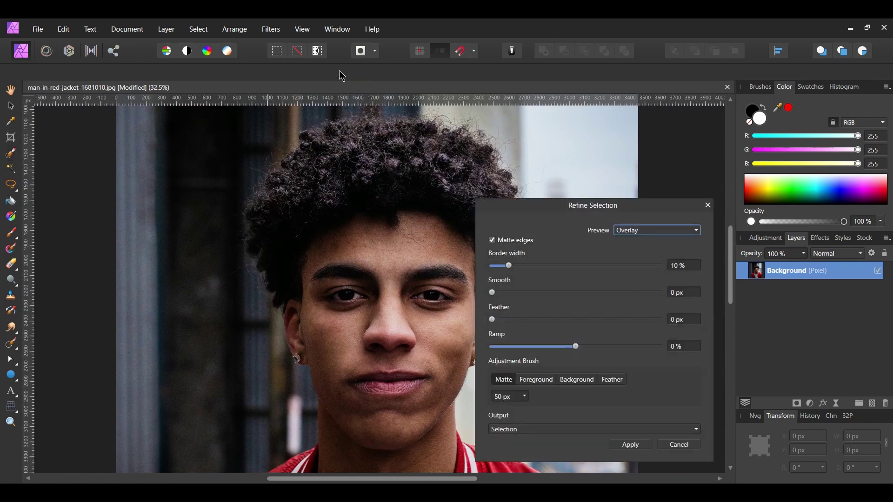
click(550, 430)
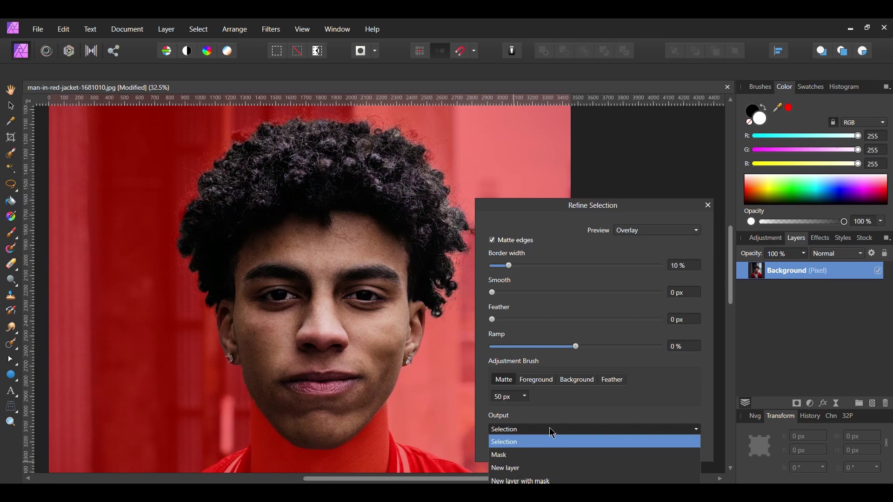
click(531, 481)
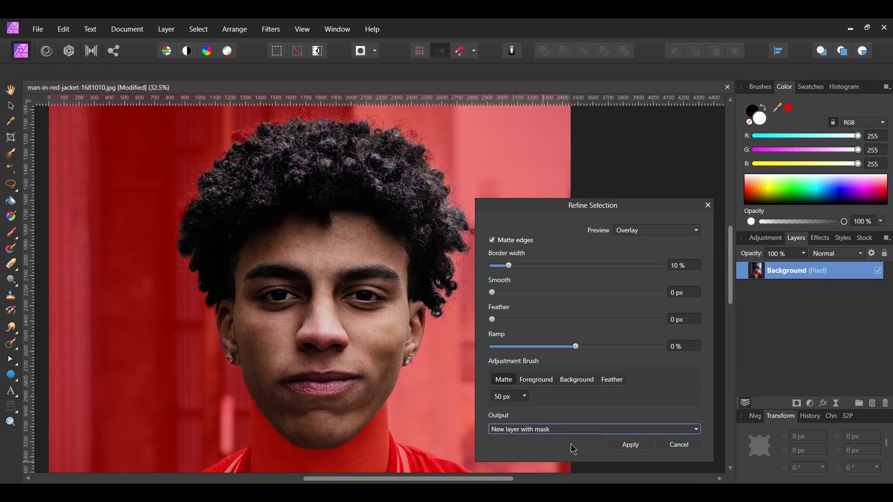
click(623, 446)
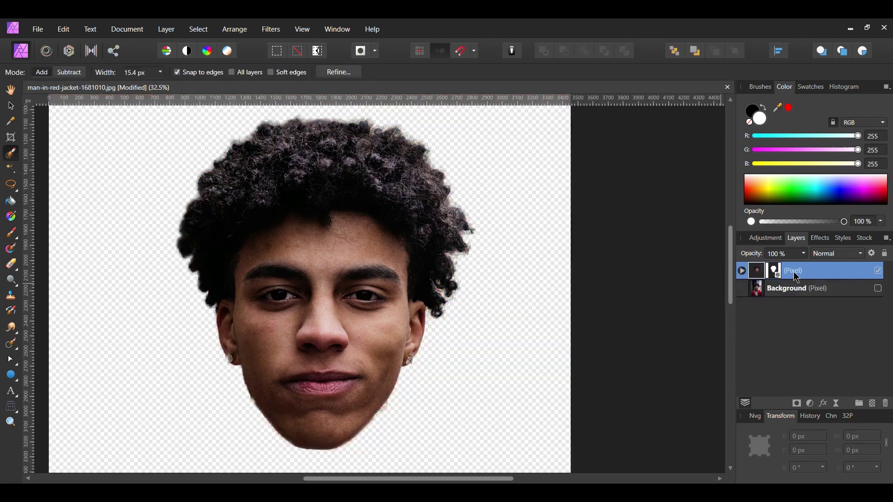
- Rename the new masked layer as Head
double_click(794, 271)
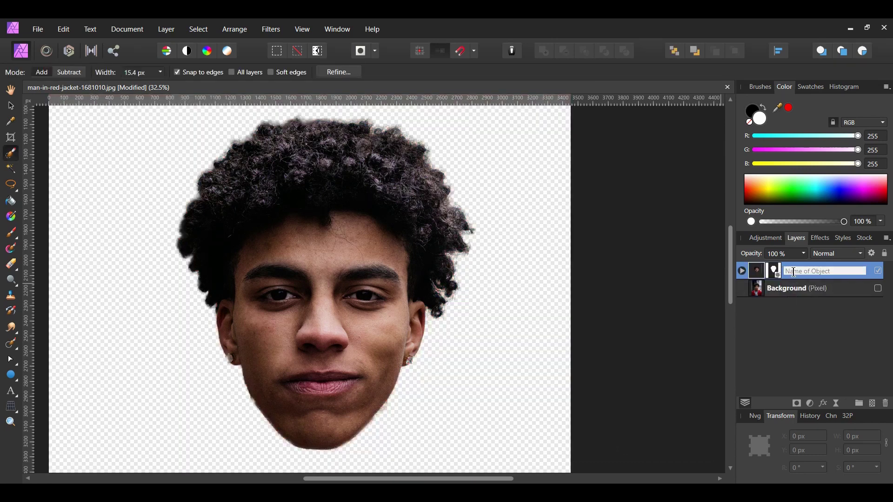
text(Head)
key(Escape)
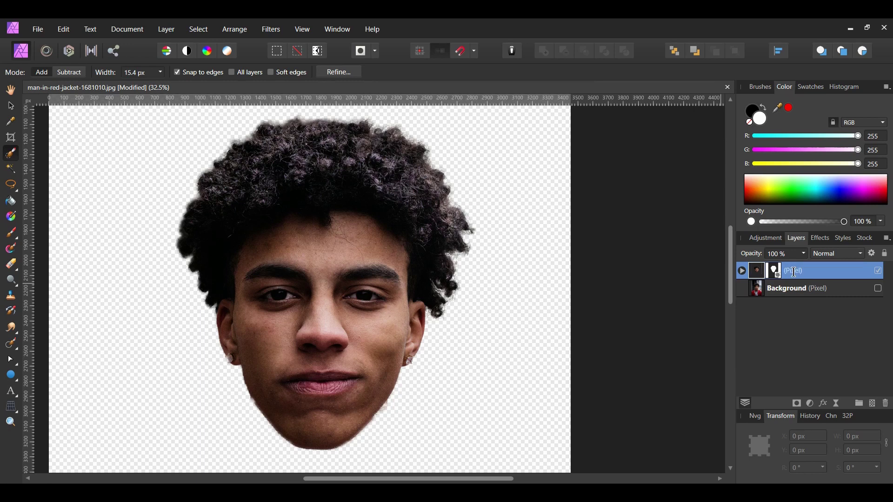
- Place five horizontal guides across the head: through the hair, the forehead, below the eyes, below the nose and on the chin
scroll(372, 280, left, 2)
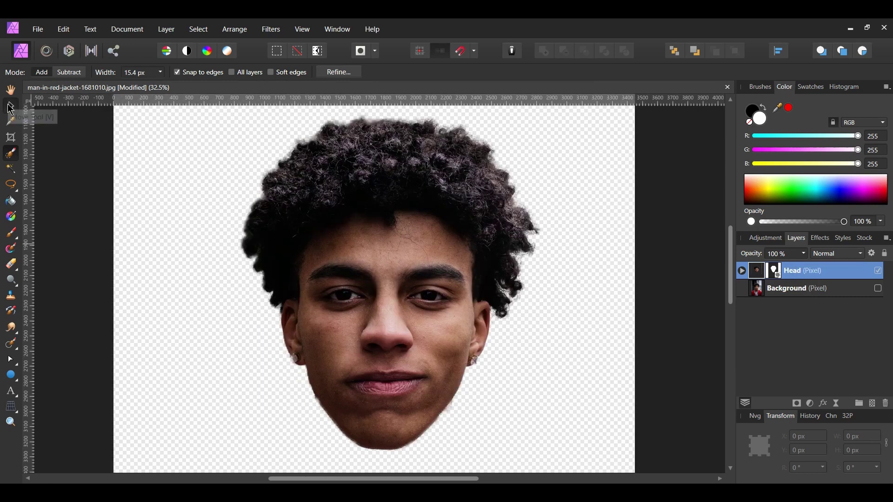
key(v)
drag(378, 101, 401, 410)
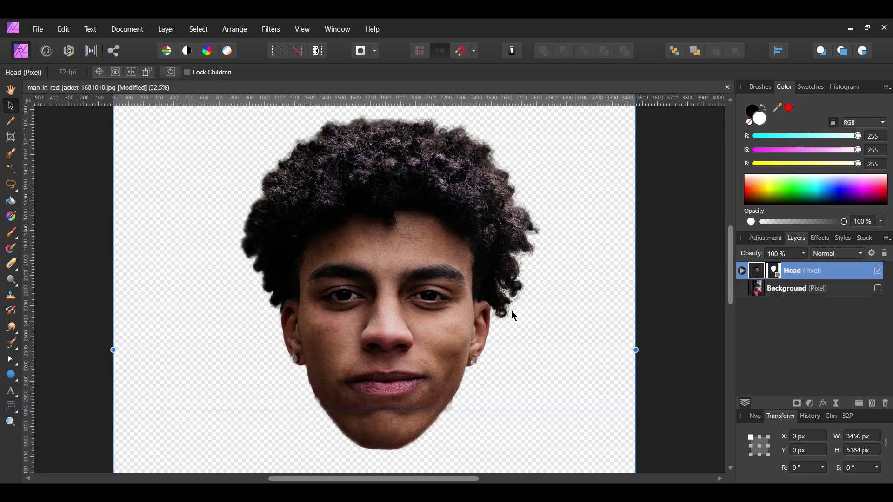
drag(403, 99, 424, 355)
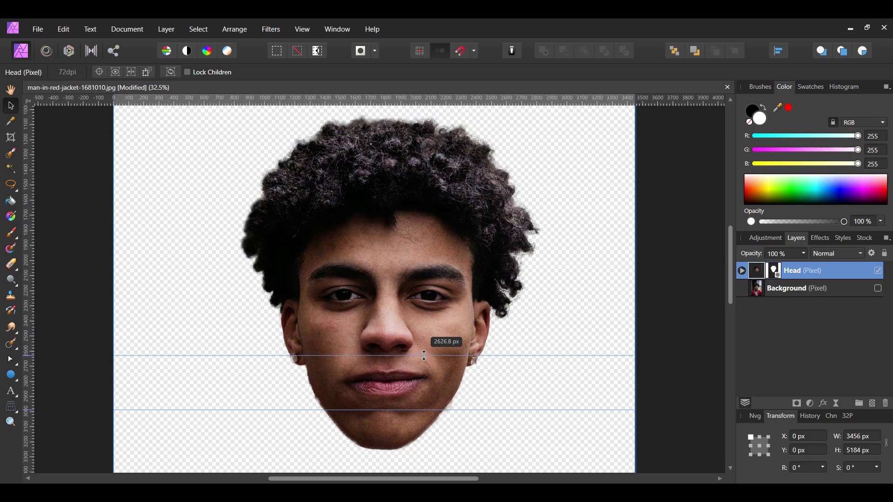
drag(424, 355, 424, 356)
drag(400, 100, 404, 308)
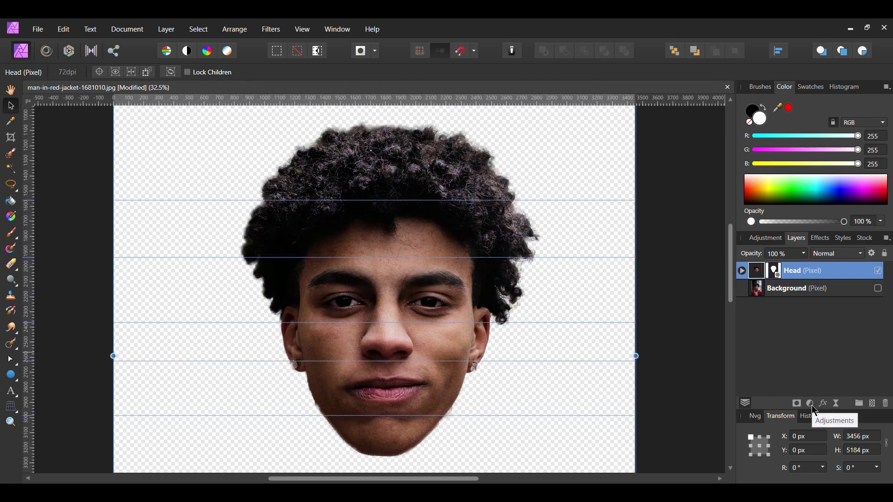
- Add a Black & White adjustment and nest it inside the Head layer
click(813, 408)
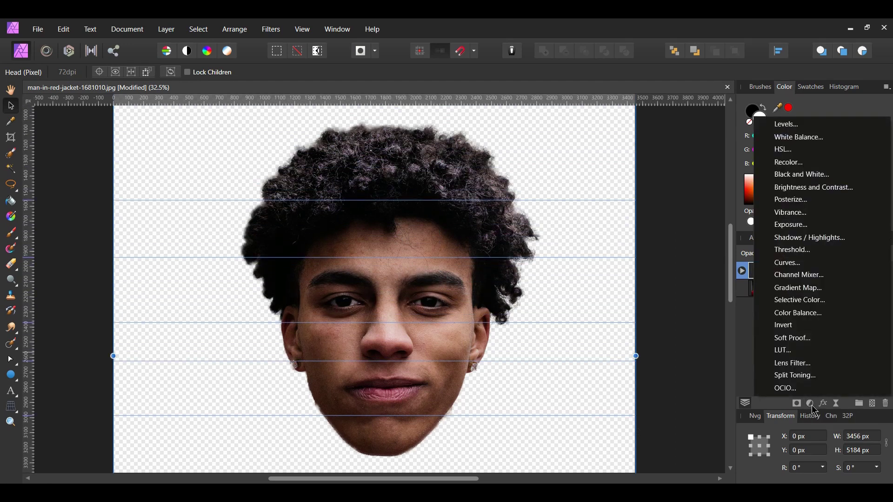
click(807, 175)
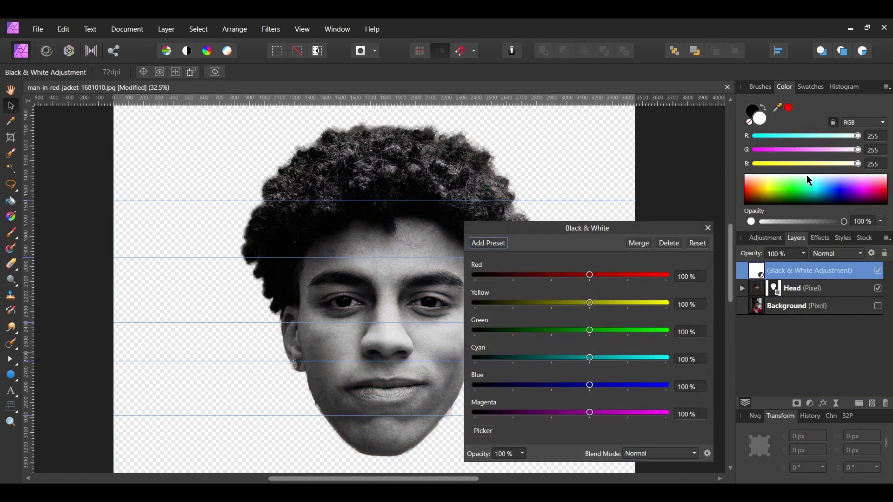
click(708, 228)
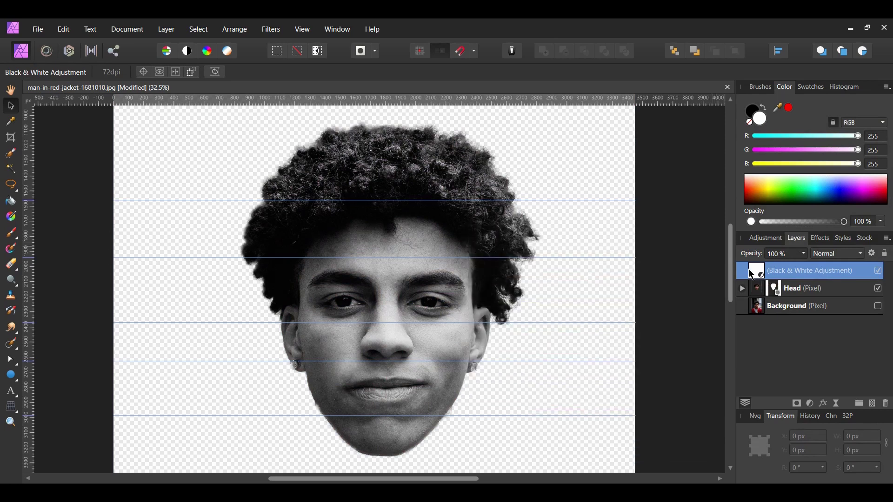
drag(756, 280, 793, 290)
click(744, 271)
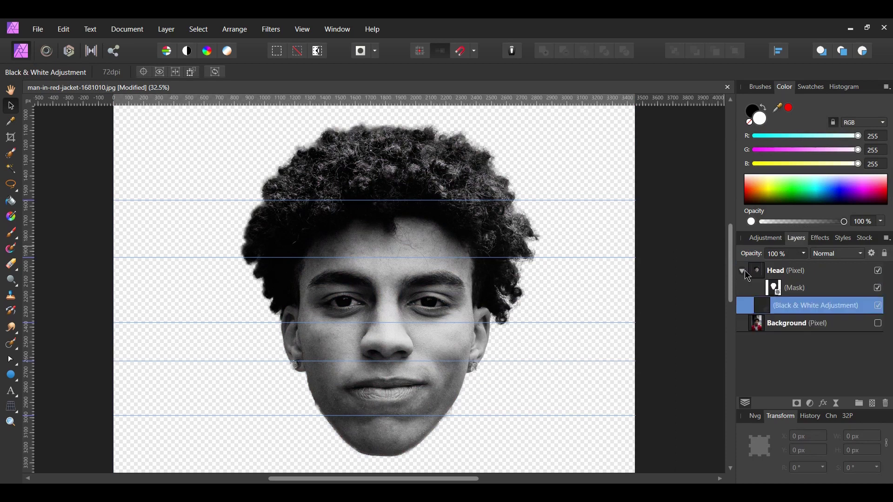
click(743, 271)
- Turn on snapping and draw a 3456 × 5184 px rectangle covering the entire canvas
key(ctrl+minus)
click(18, 382)
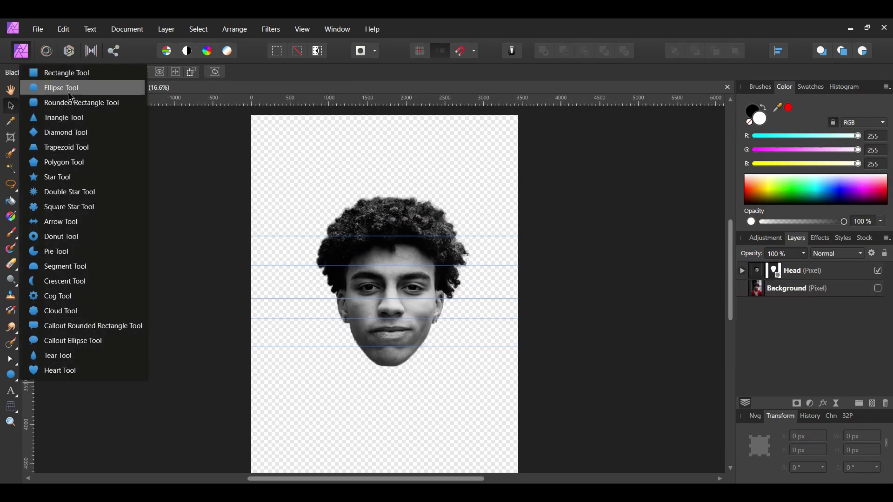
click(70, 76)
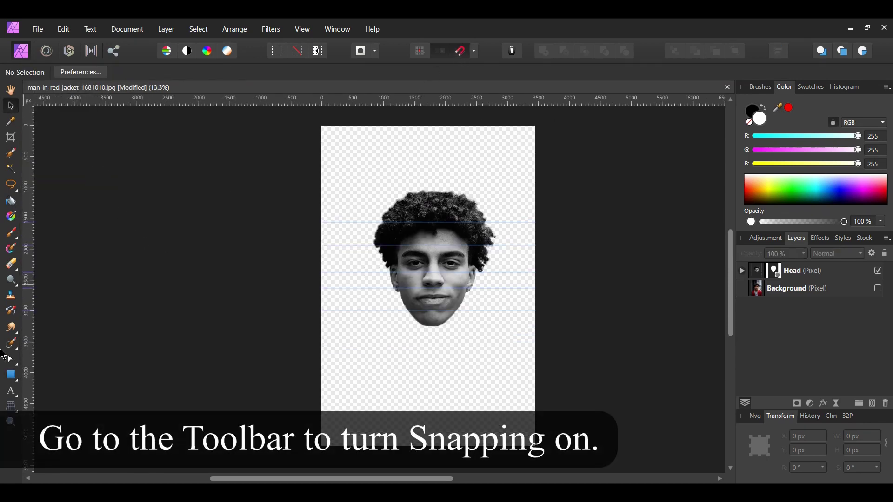
click(10, 375)
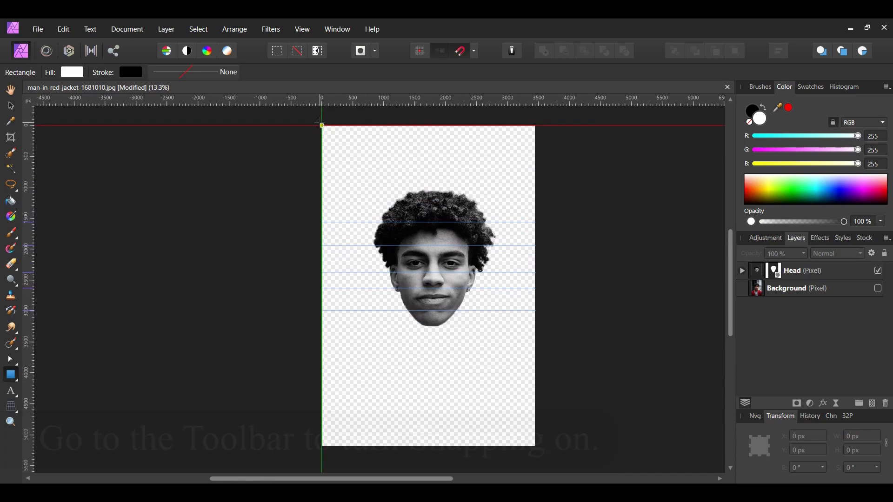
drag(321, 126, 535, 445)
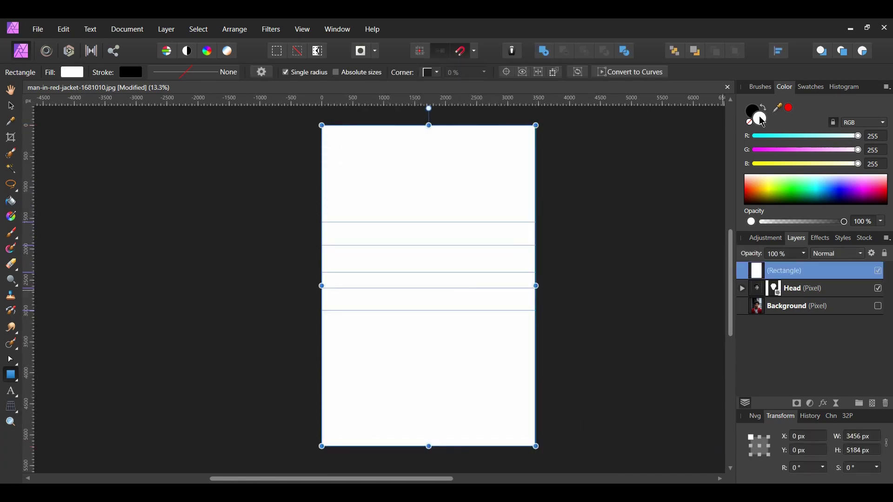
- Fill the rectangle with the grey #9A9A9A and send it behind all other layers
double_click(758, 118)
drag(506, 130, 765, 140)
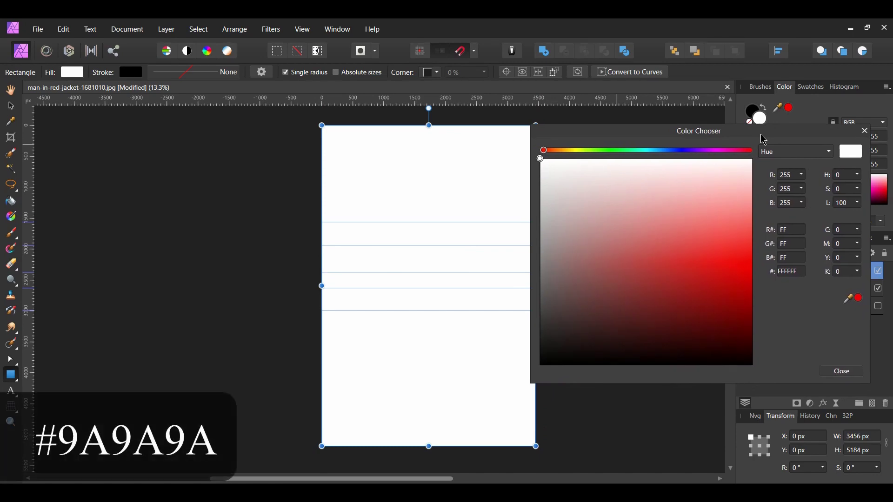
double_click(786, 271)
text(9A9A9A)
key(Return)
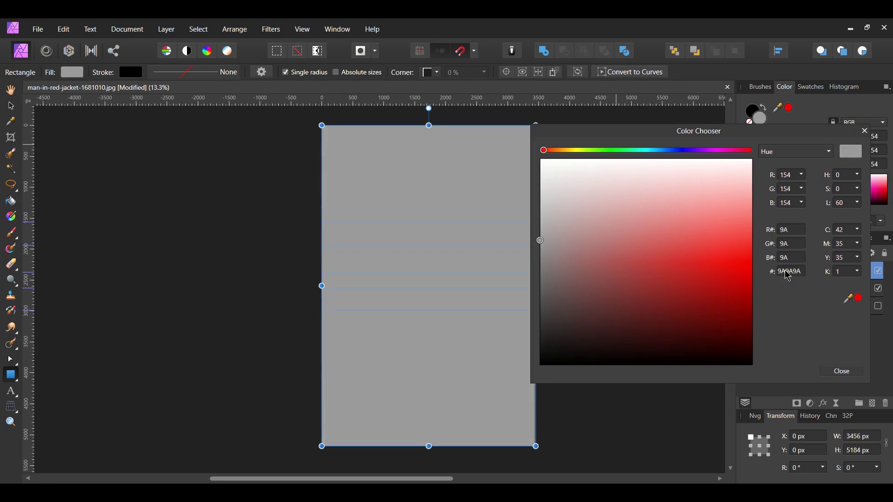
click(843, 372)
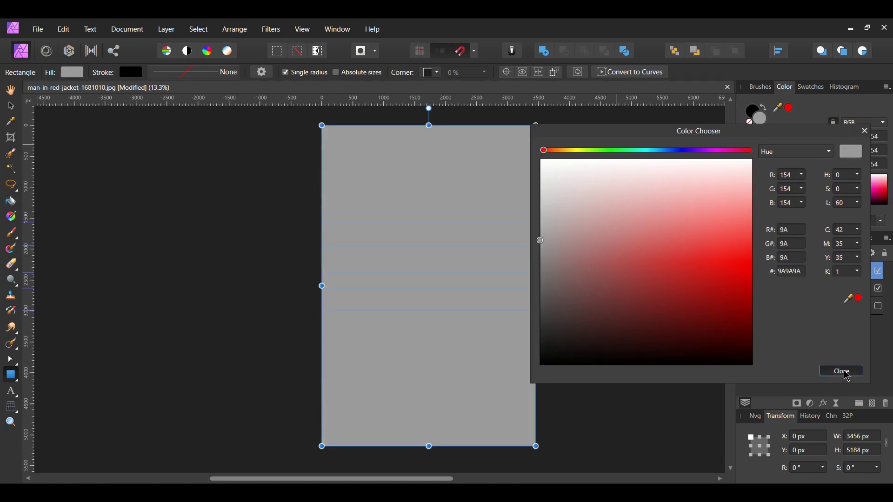
click(679, 56)
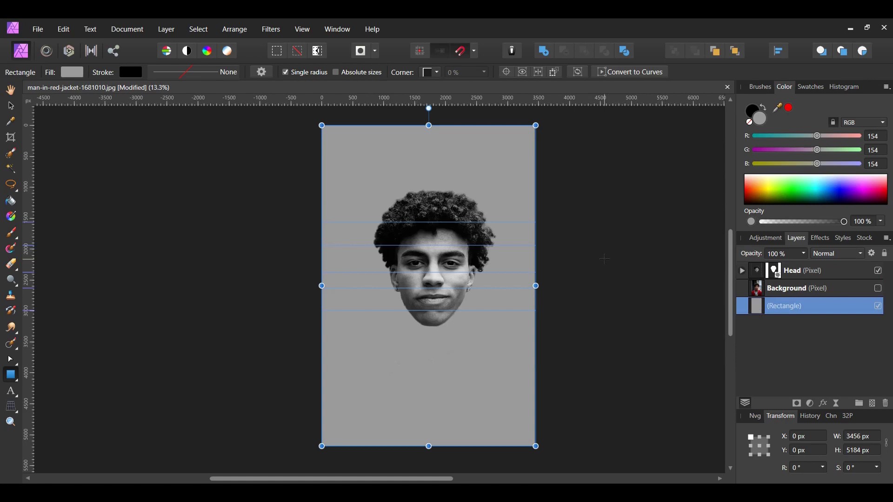
- Delete the original Background photo layer
click(791, 294)
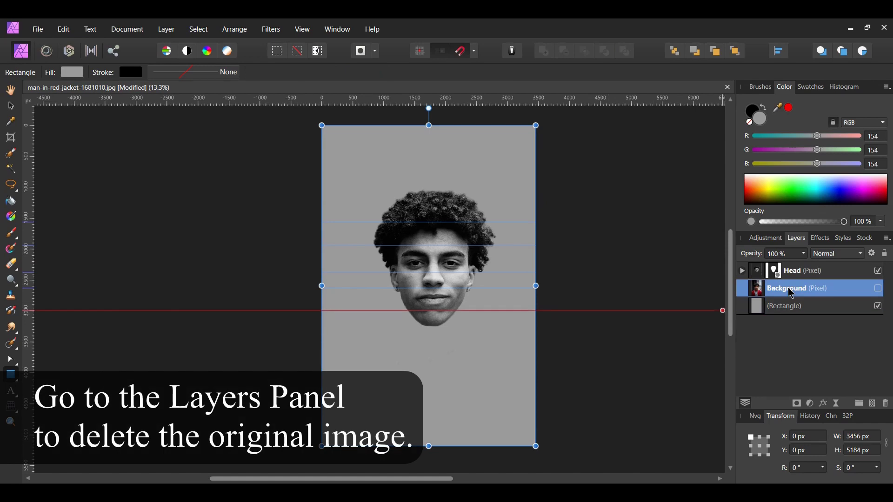
right_click(791, 293)
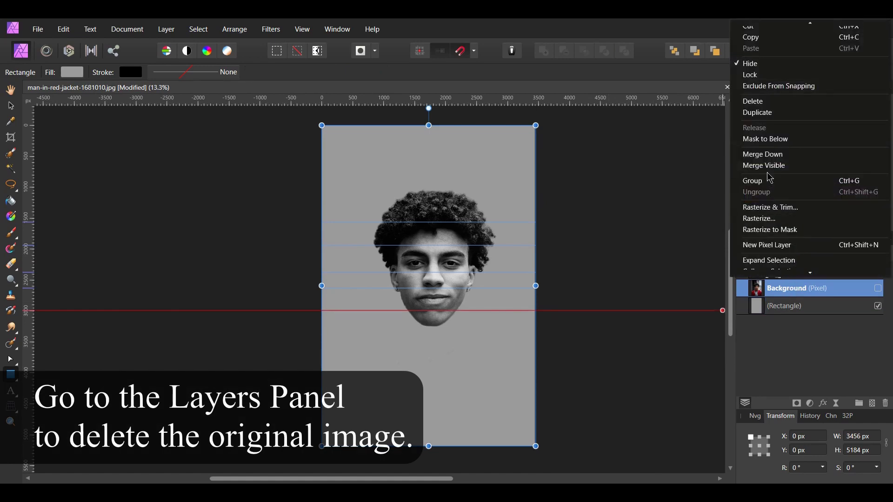
click(753, 101)
click(855, 366)
- Merge the visible Head and rectangle layers into a new pixel layer and hide the Head layer
click(789, 294)
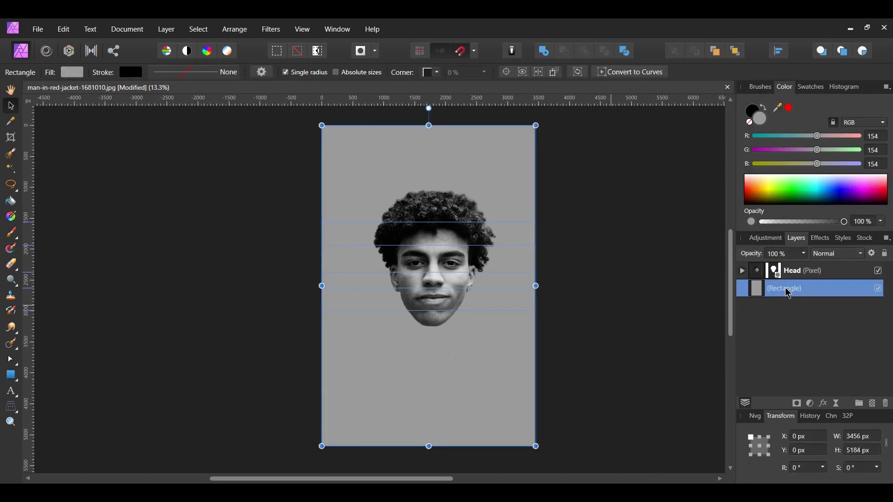
shift+click(809, 276)
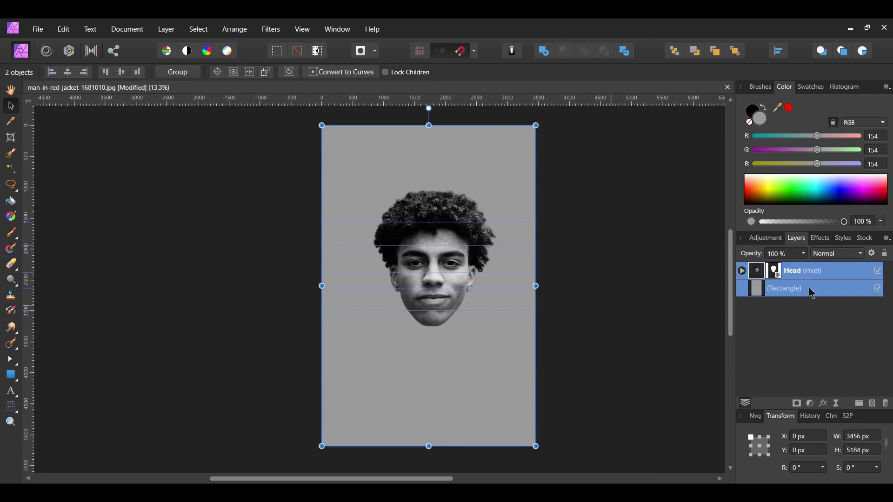
right_click(811, 293)
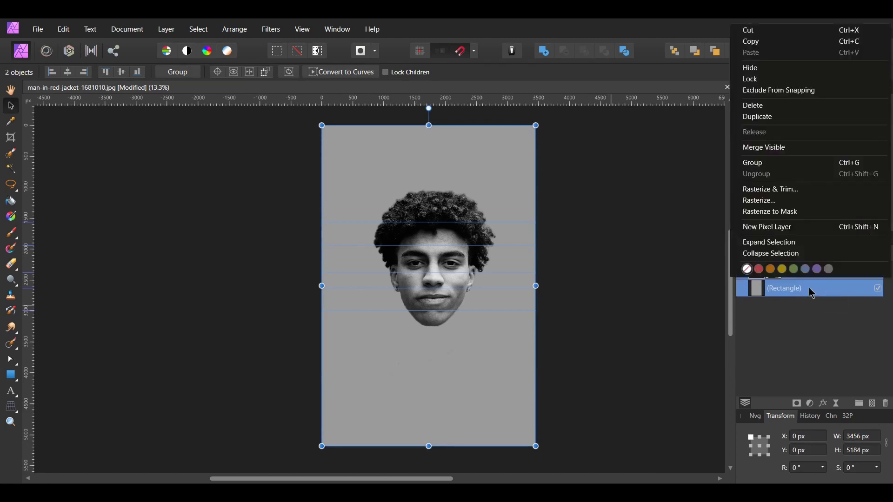
key(Escape)
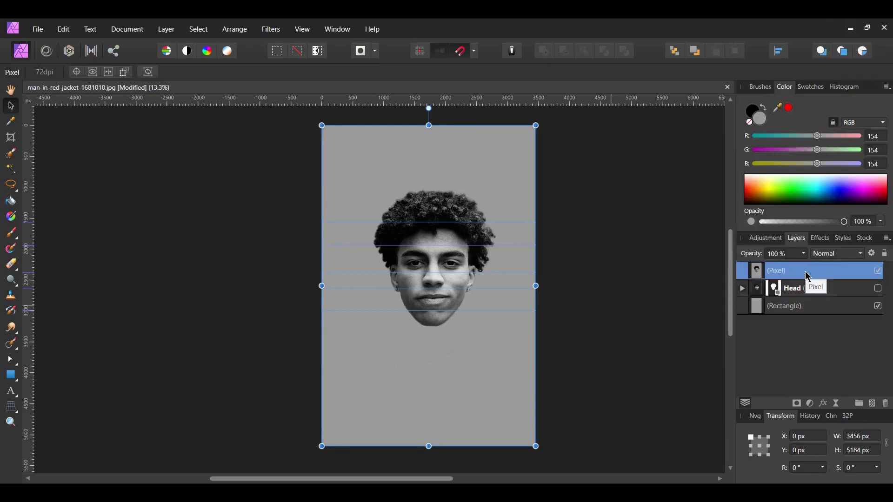
- Rename the merged pixel layer as Head 2
double_click(808, 274)
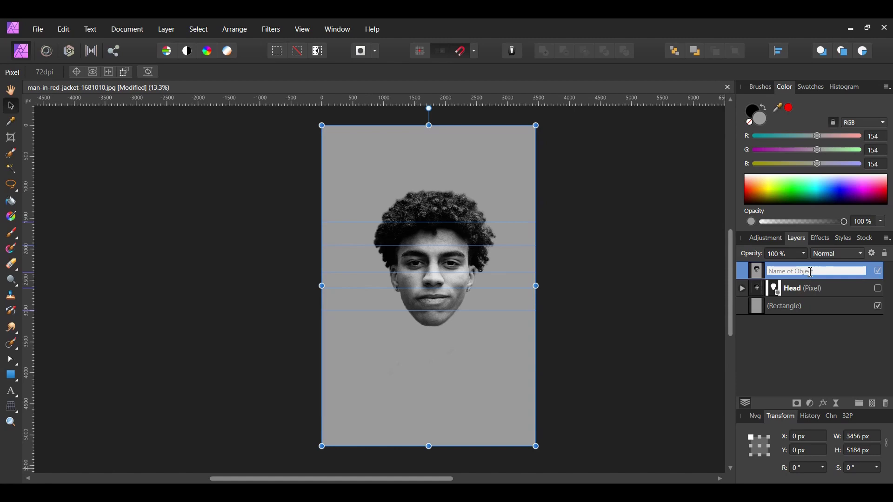
text(Head 2)
key(Return)
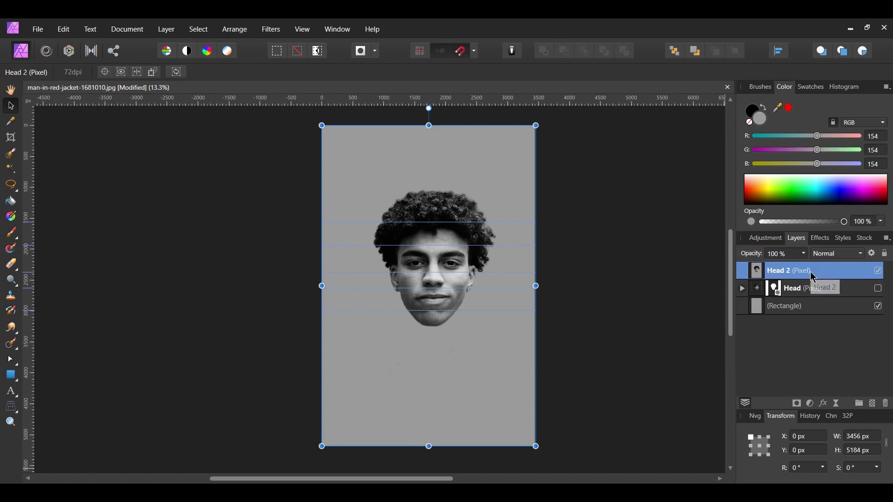
- Outline the chin below the lowest guide on the Head 2 layer with a polygonal Freehand Selection
key(ctrl+d)
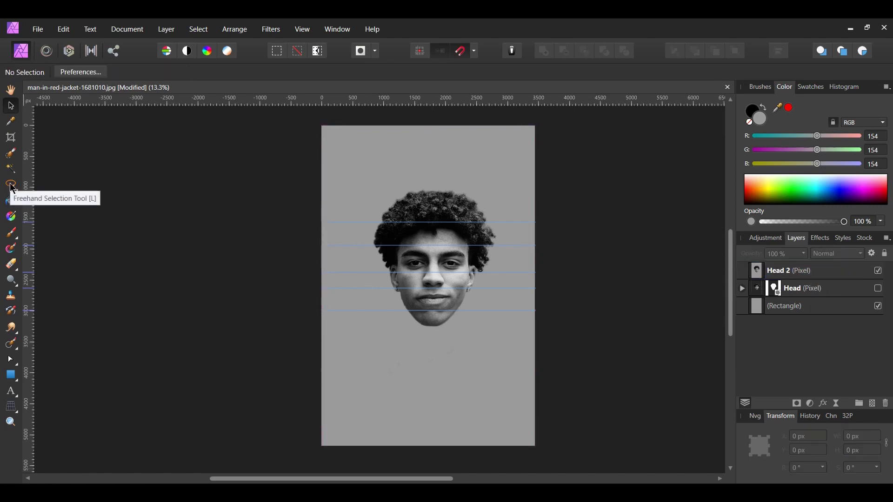
click(10, 184)
click(12, 187)
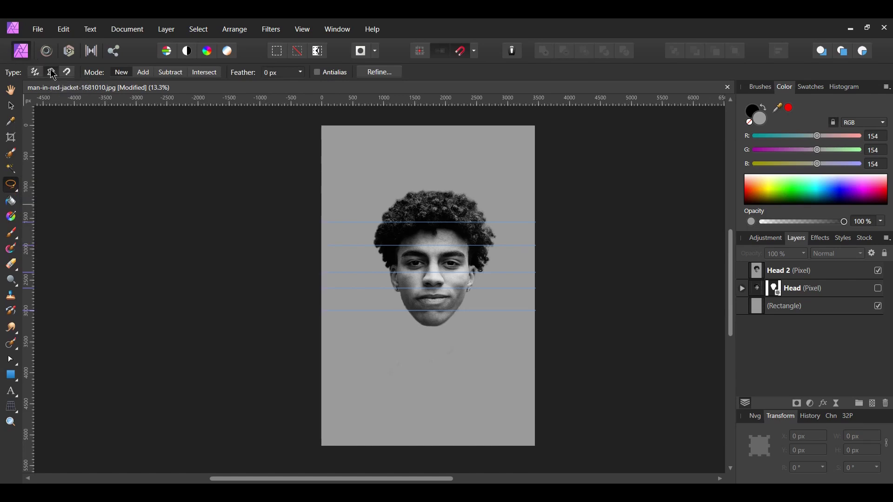
click(783, 274)
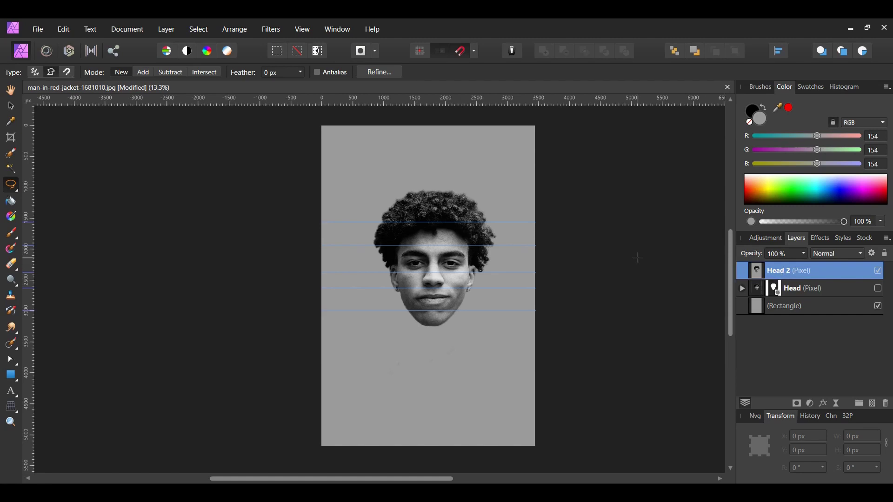
scroll(485, 329, up, 5)
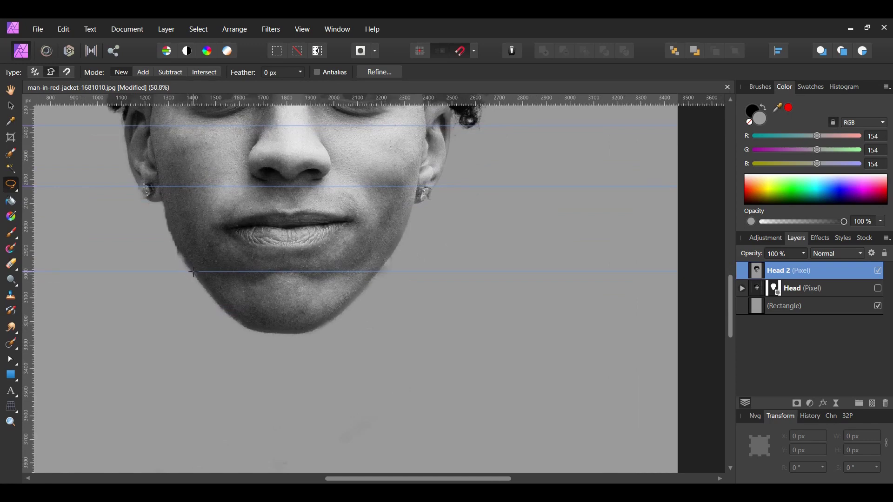
click(192, 271)
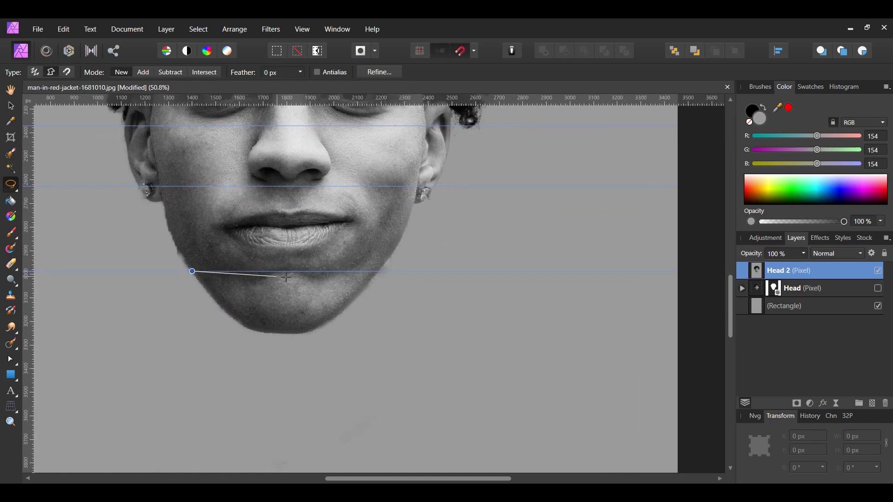
click(379, 271)
click(332, 321)
click(308, 334)
click(257, 334)
click(235, 321)
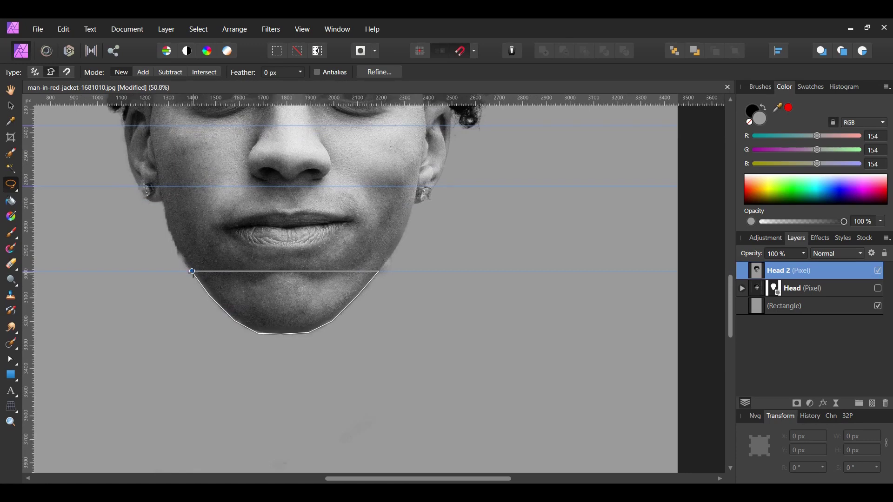
click(192, 271)
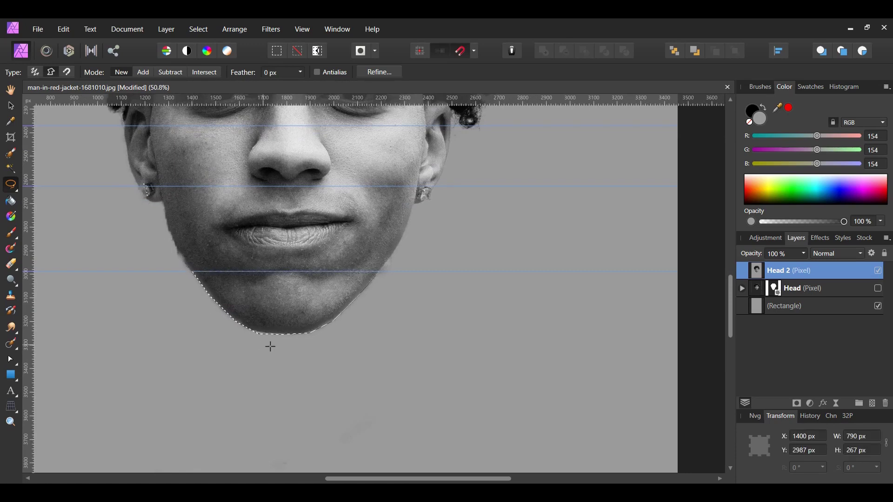
- Refine the chin selection with its output set to New layer, and name the resulting layer Chin
click(381, 72)
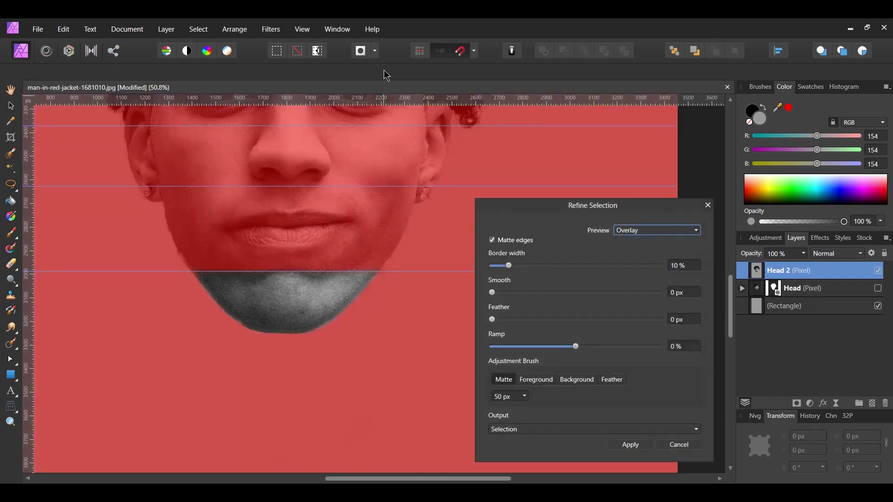
click(577, 438)
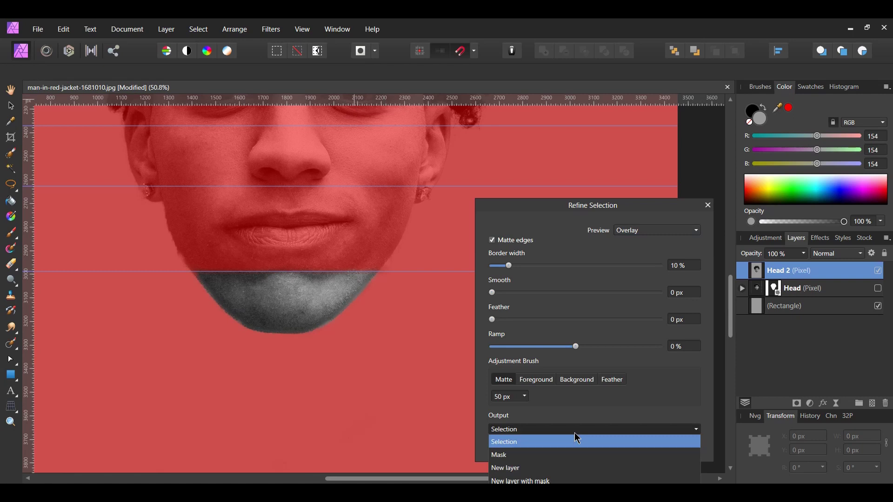
click(533, 468)
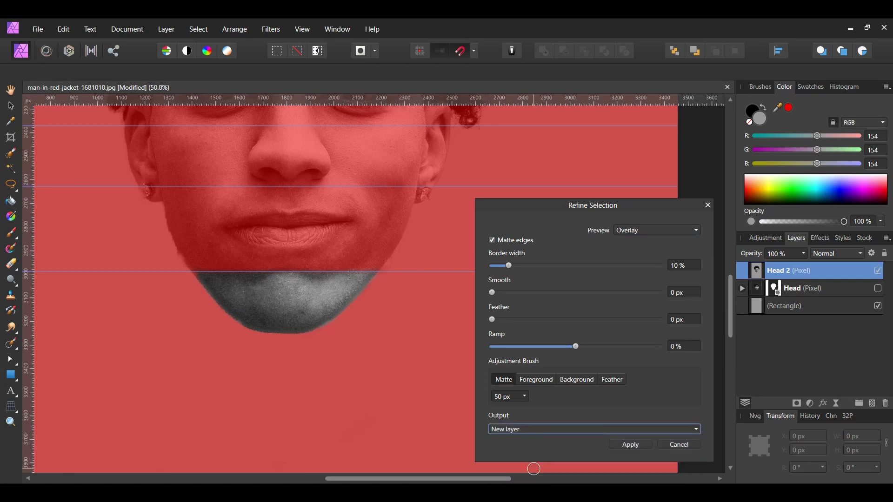
click(630, 445)
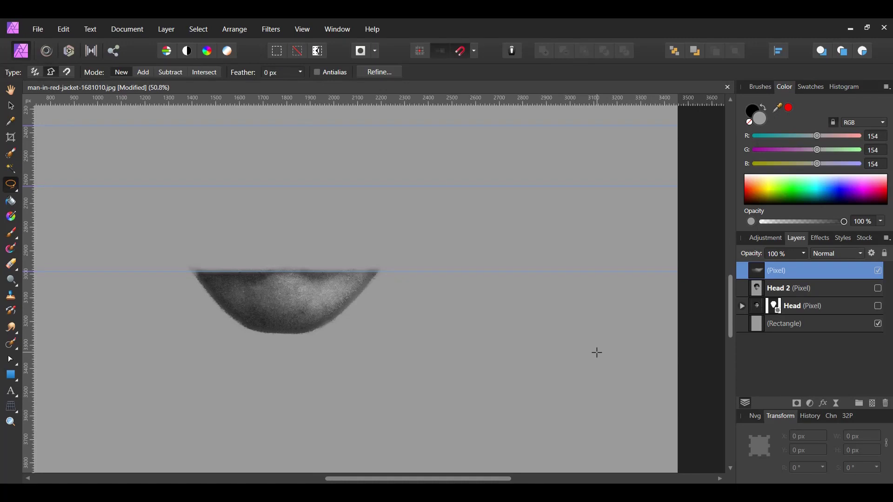
double_click(784, 271)
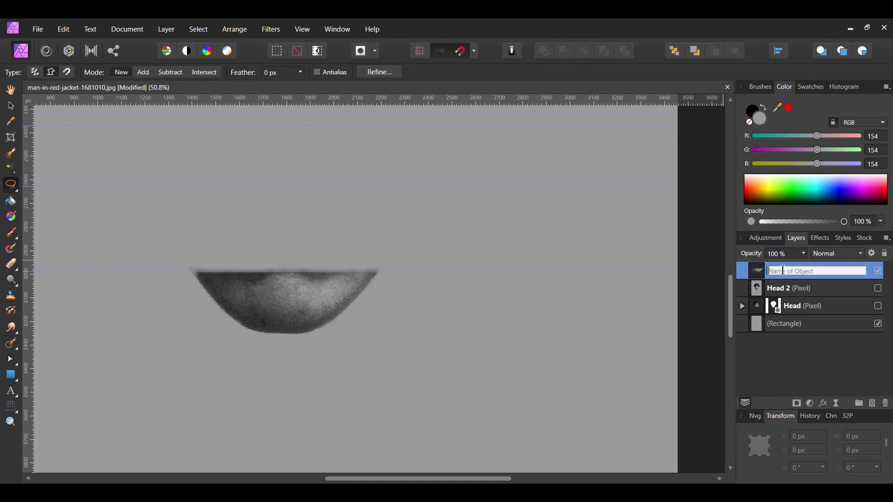
text(Chin)
key(Return)
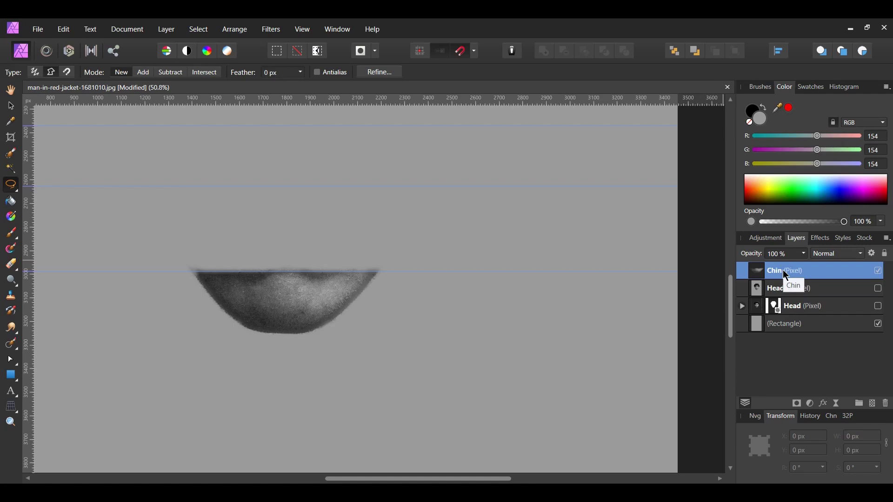
- Show the Head 2 layer again and outline its mouth band, including the earrings, between the two lowest guides with a polygonal selection
click(879, 289)
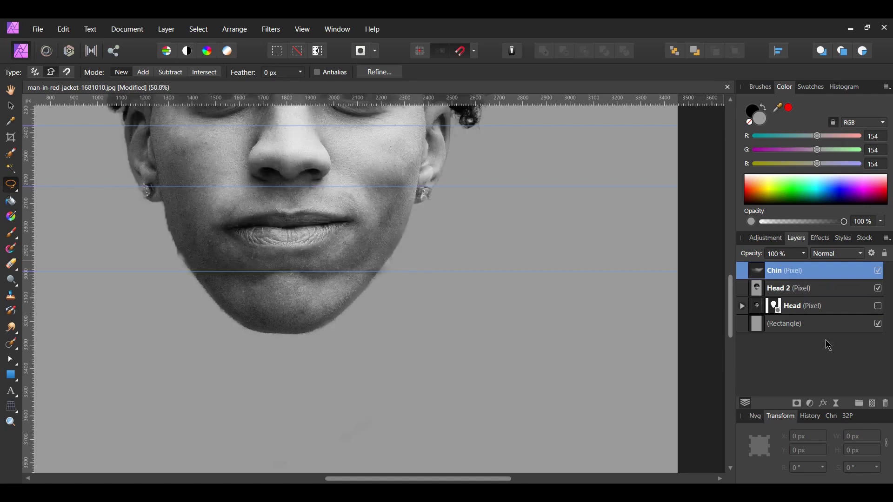
click(816, 294)
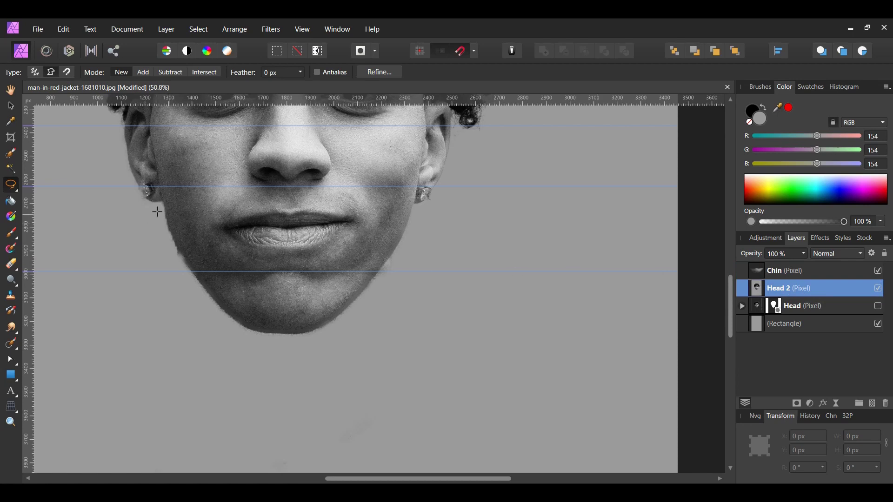
scroll(140, 201, up, 1)
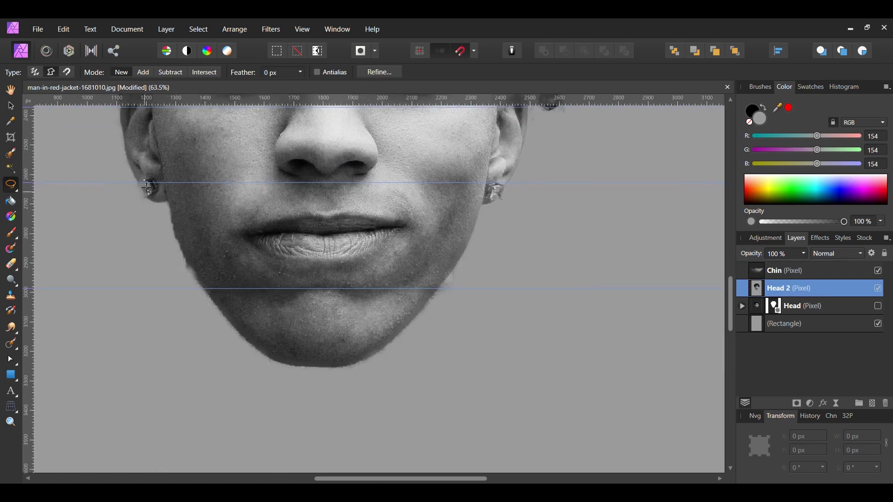
click(139, 182)
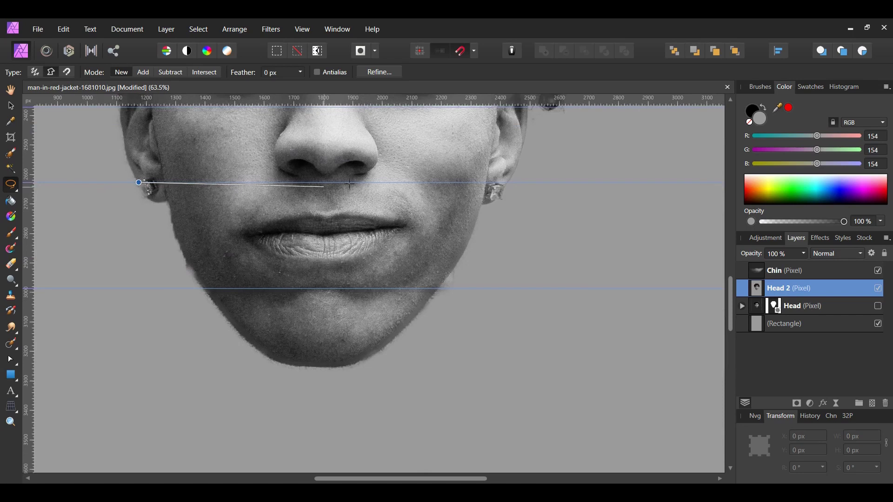
click(511, 182)
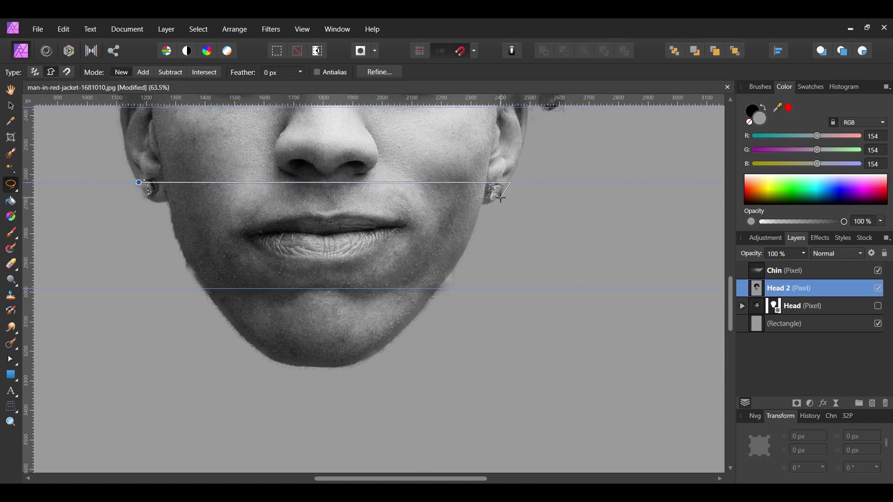
click(501, 199)
click(484, 205)
click(440, 289)
click(202, 289)
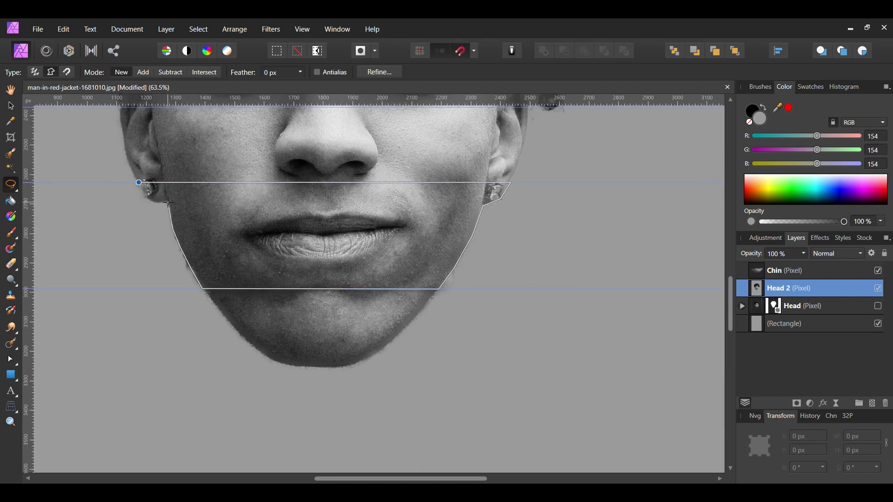
click(167, 201)
click(157, 203)
click(146, 199)
click(138, 182)
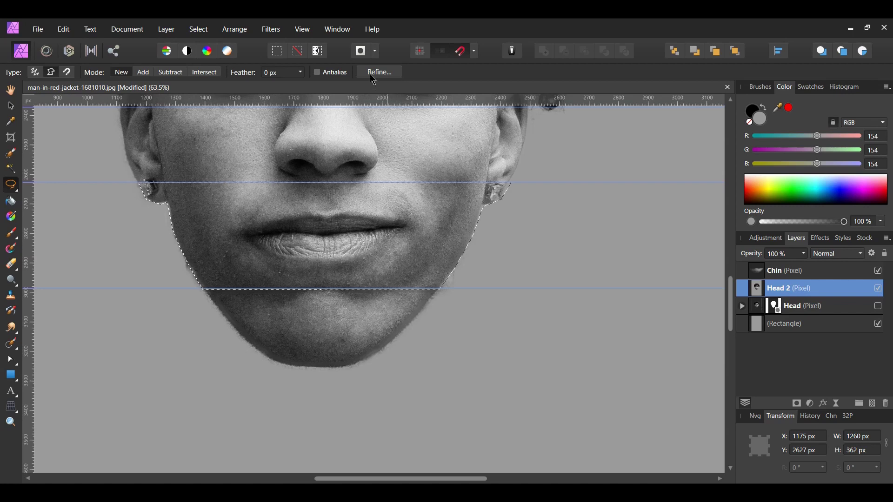
- Refine the mouth band selection and output it as a new layer
key(ctrl+alt+r)
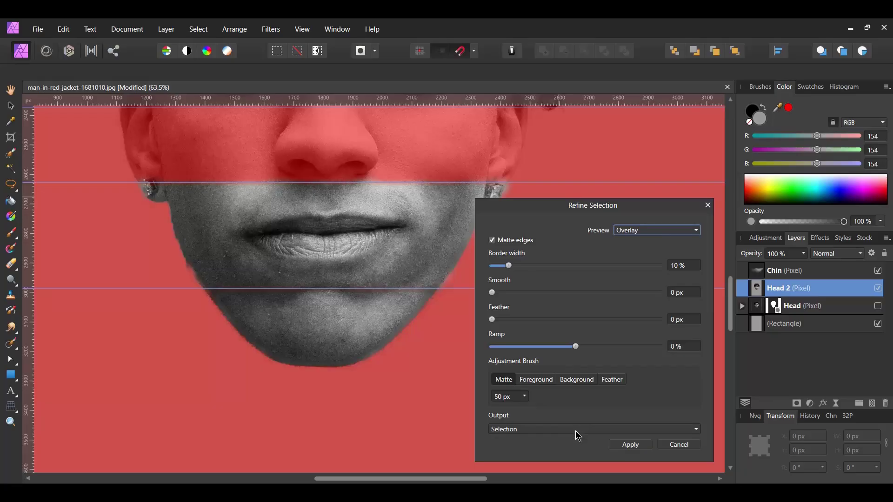
click(575, 430)
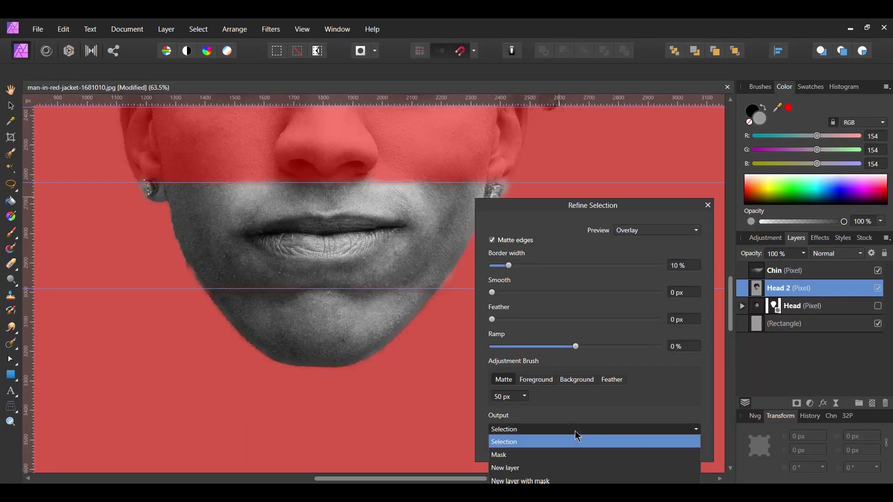
click(524, 468)
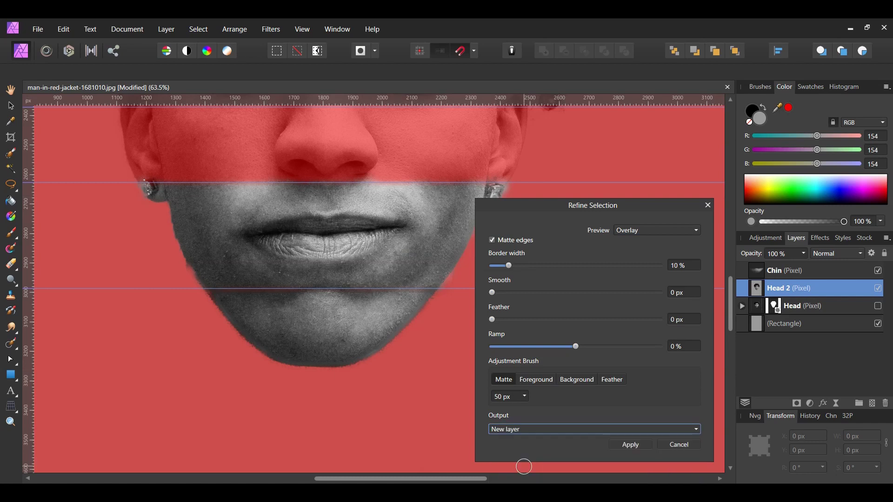
click(631, 444)
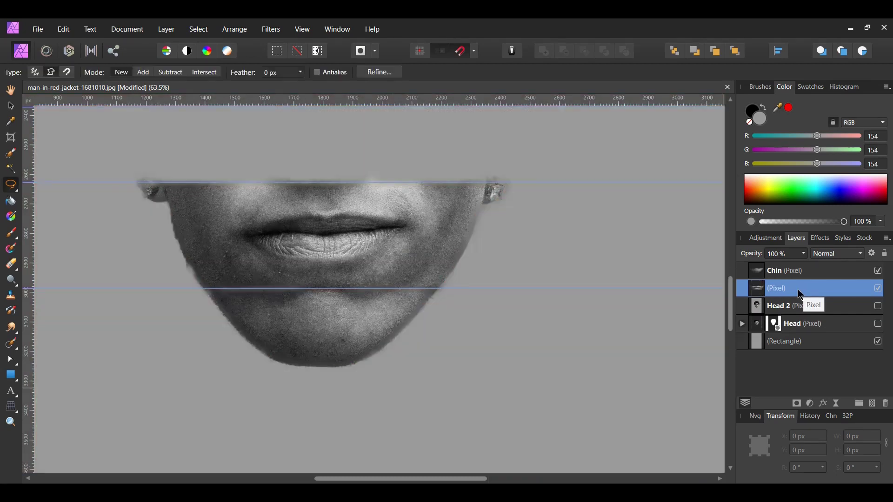
- Rename the new mouth band layer as Mouth and move it above the Chin layer
double_click(800, 295)
text(Mouth)
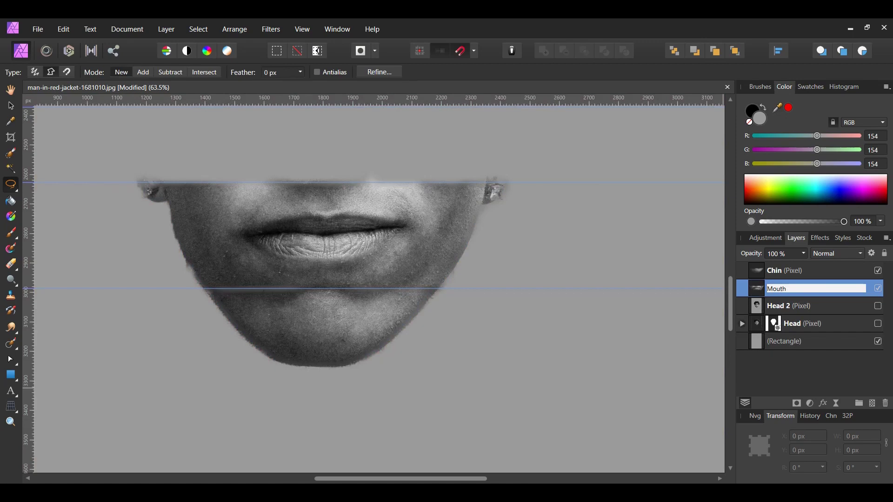
key(Return)
drag(800, 295, 742, 269)
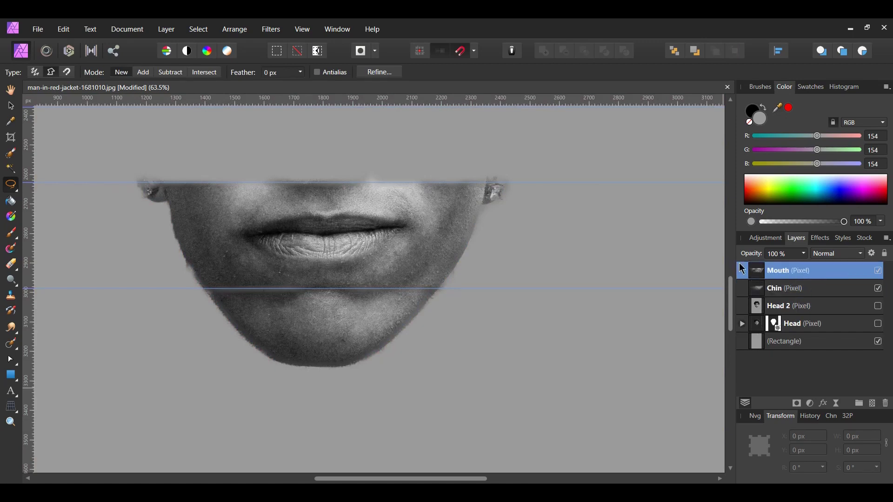
- Show the Head 2 layer again and outline the nose band, from ear to ear between its two guides, with a polygonal selection
click(881, 308)
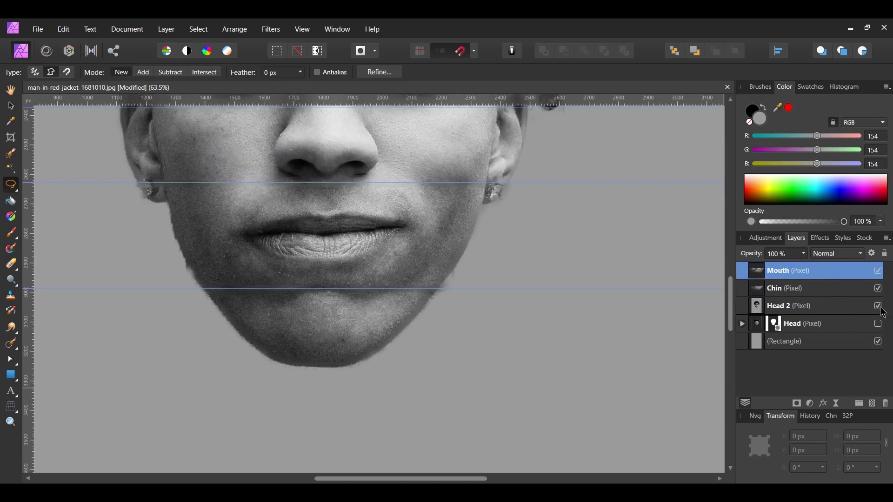
click(807, 315)
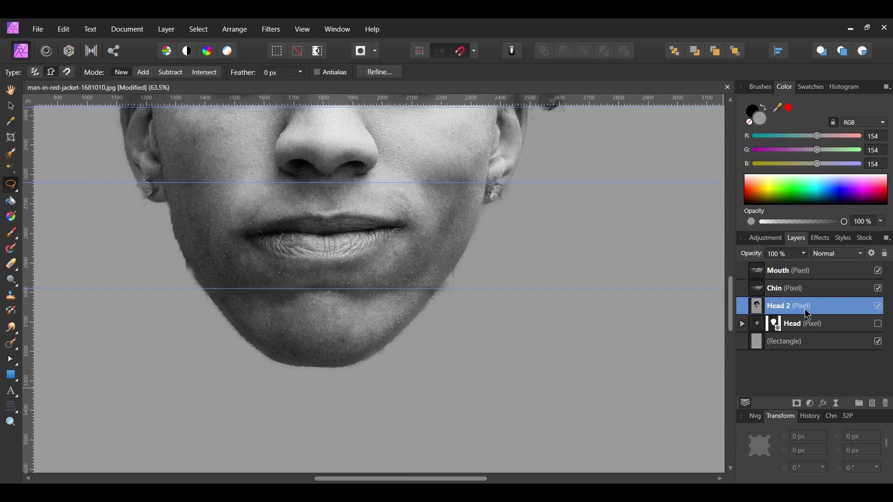
scroll(556, 241, up, 5)
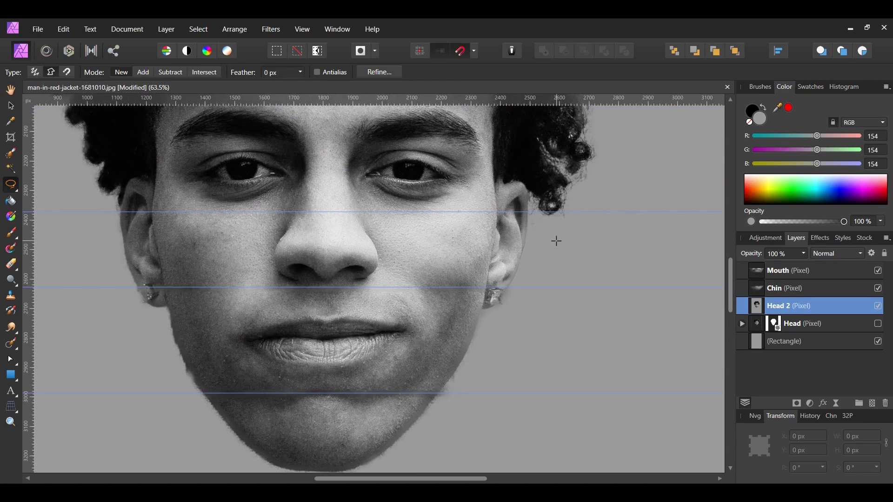
click(120, 212)
click(528, 212)
click(508, 287)
click(135, 287)
click(121, 212)
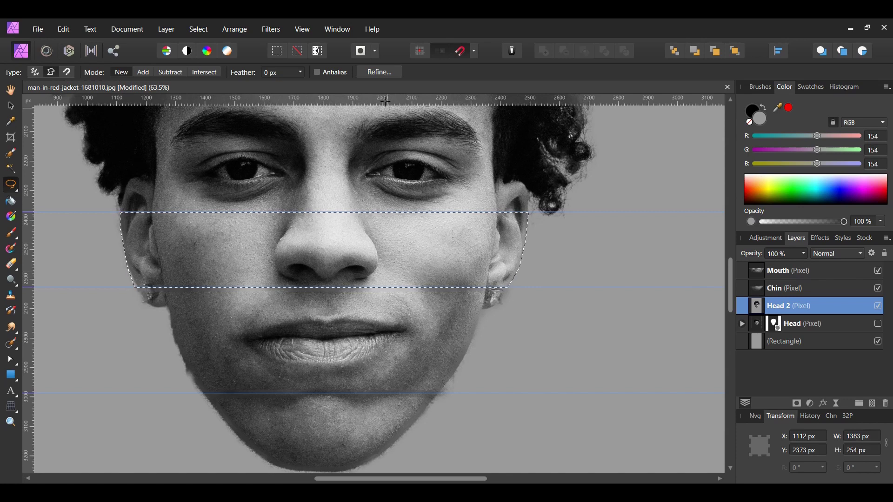
- Refine the nose band selection and output it as a new layer
click(382, 72)
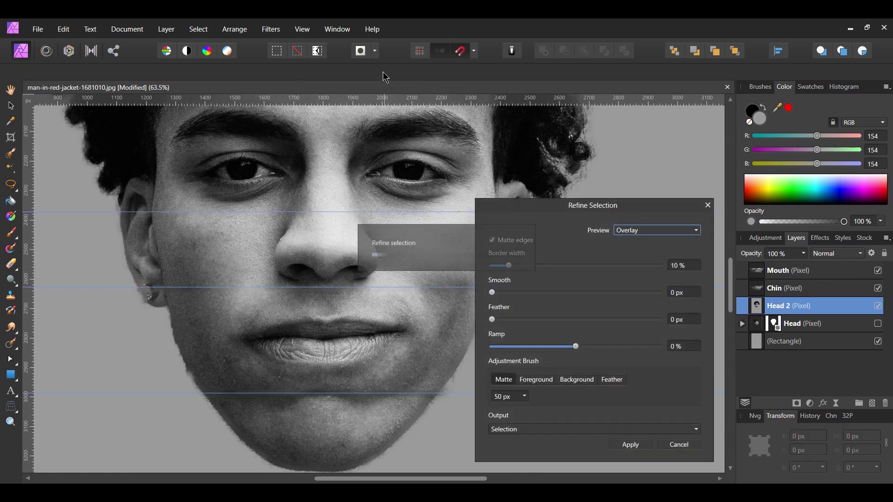
click(554, 431)
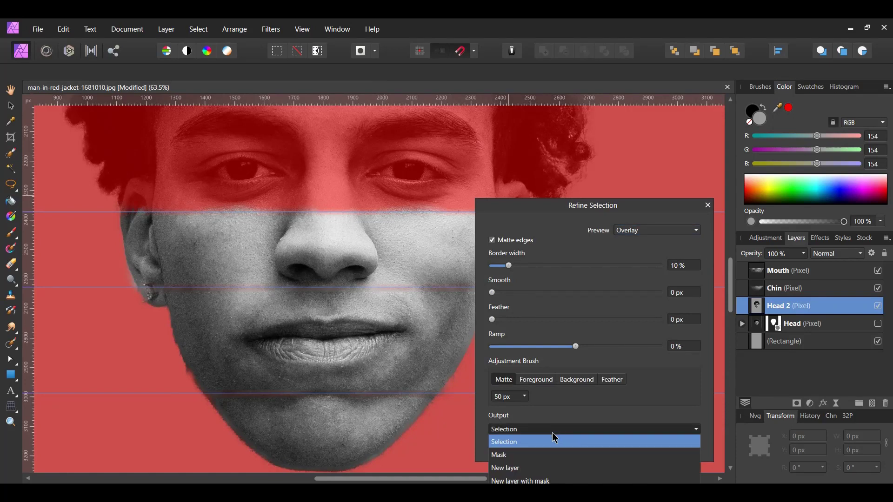
click(516, 469)
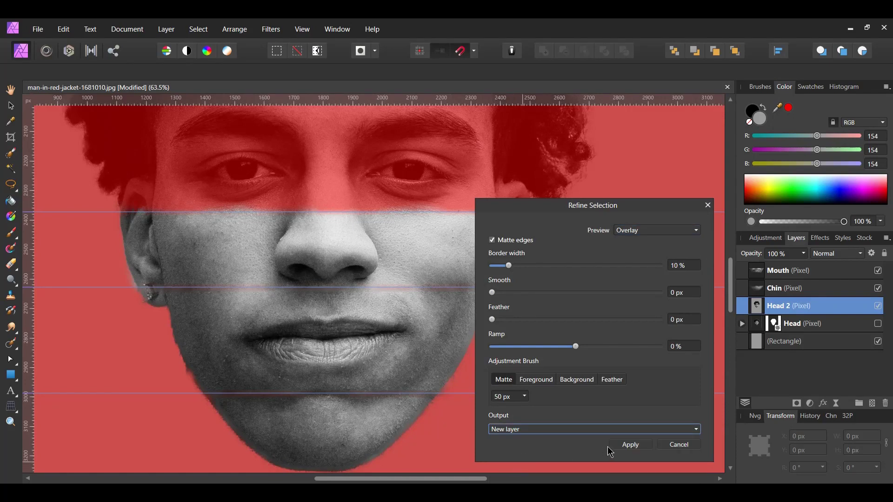
click(624, 445)
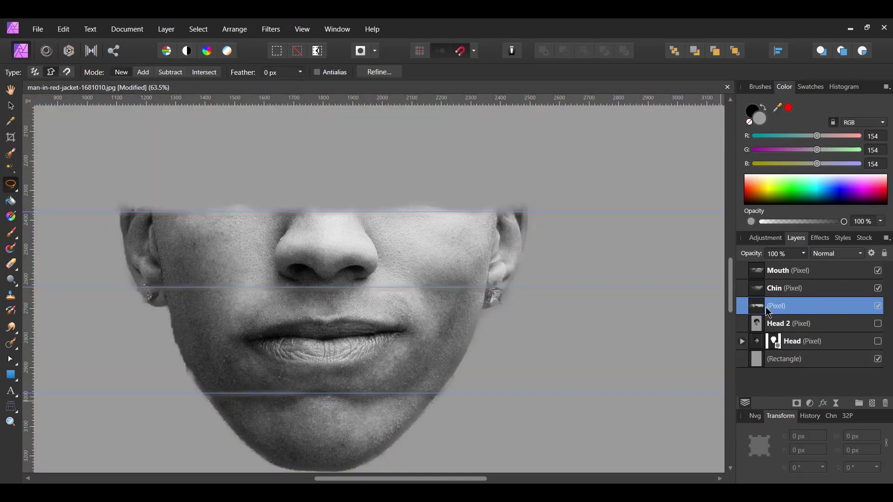
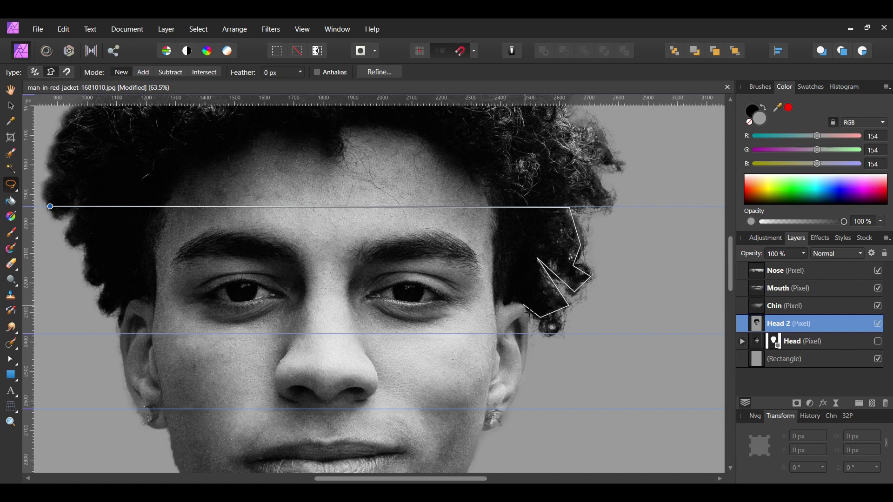
- Finish outlining the eye band between its two guides, following the hair edges, with a polygonal selection about 1830 by 434 px
click(529, 334)
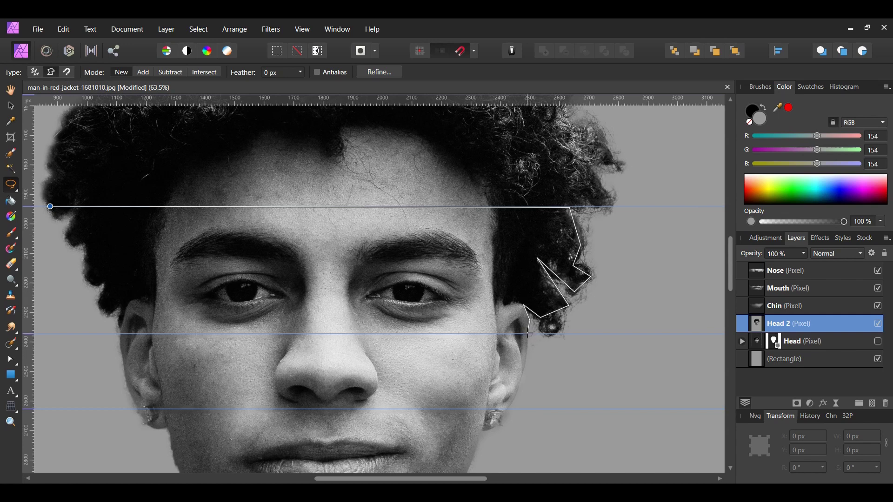
click(119, 320)
click(123, 306)
click(108, 315)
click(100, 300)
click(107, 283)
click(86, 273)
click(87, 239)
click(73, 245)
click(67, 237)
click(76, 212)
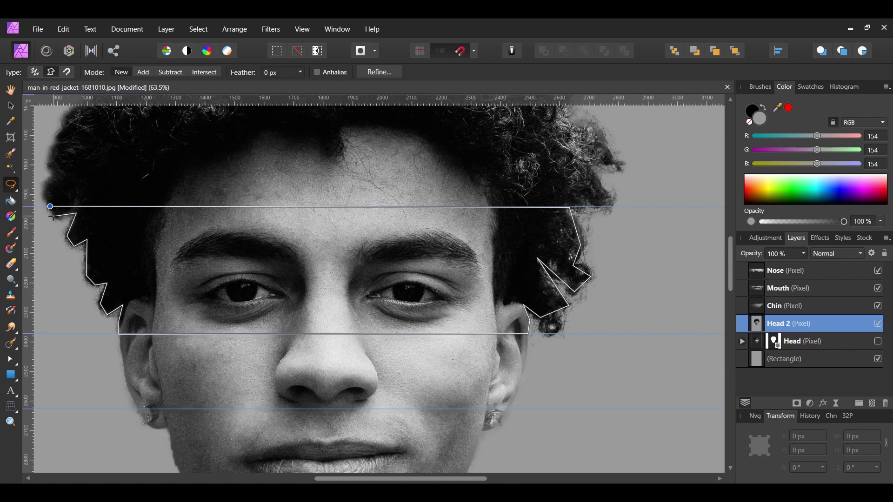
click(50, 207)
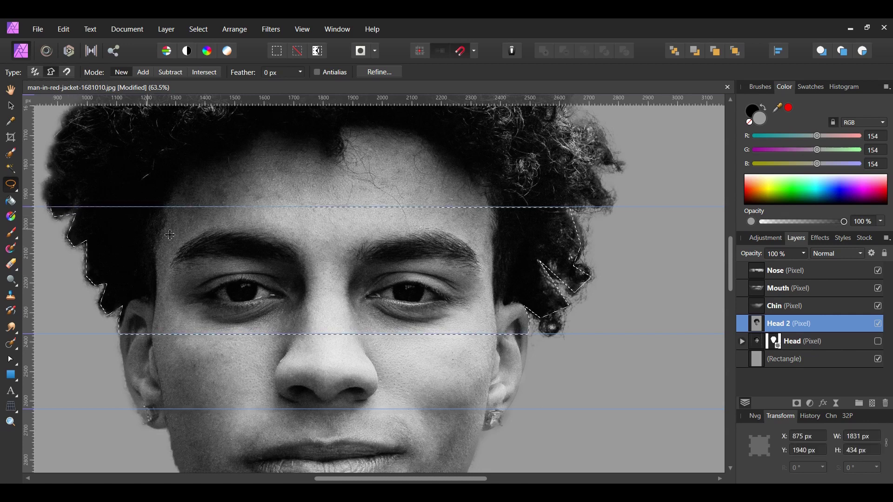
- Refine the eye band selection and output it as a new layer
click(371, 74)
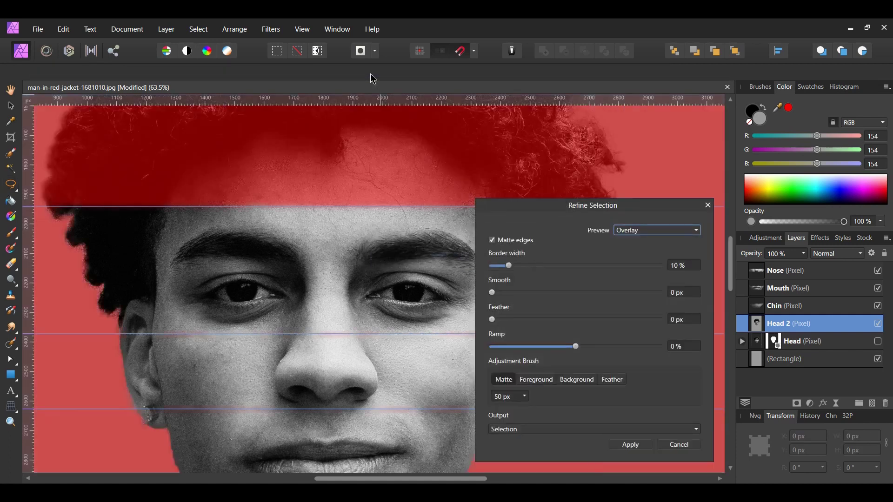
click(517, 429)
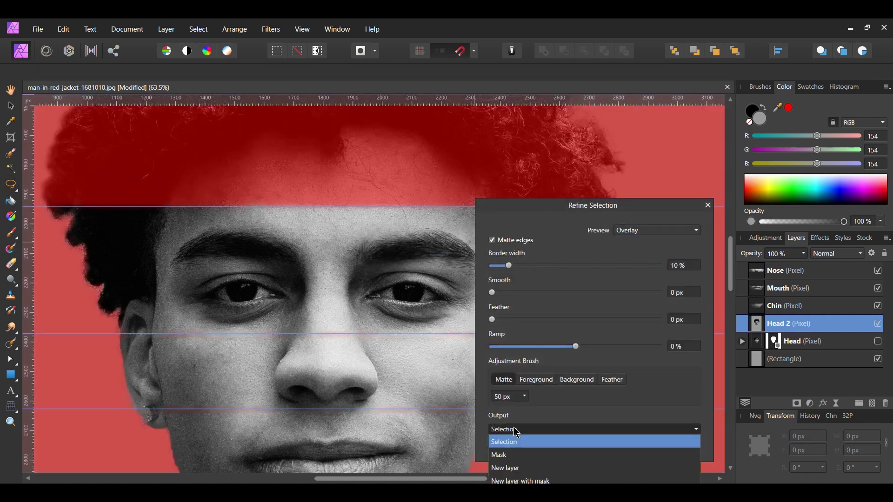
click(517, 470)
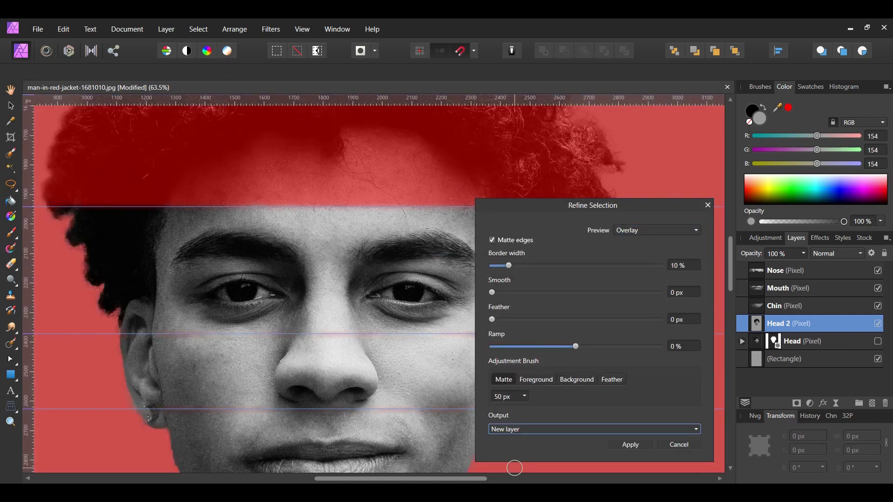
click(632, 445)
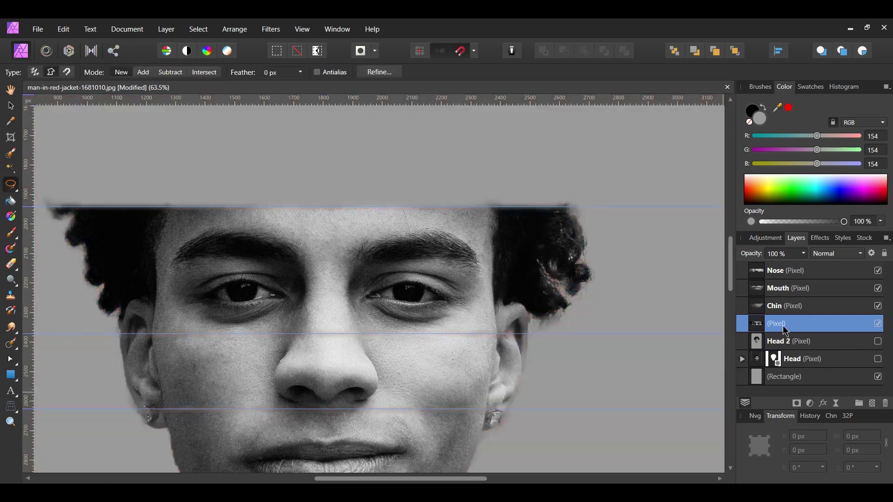
- Rename the new eye band layer as Eyes and move it above the Nose layer
double_click(783, 324)
text(Eyes)
key(Return)
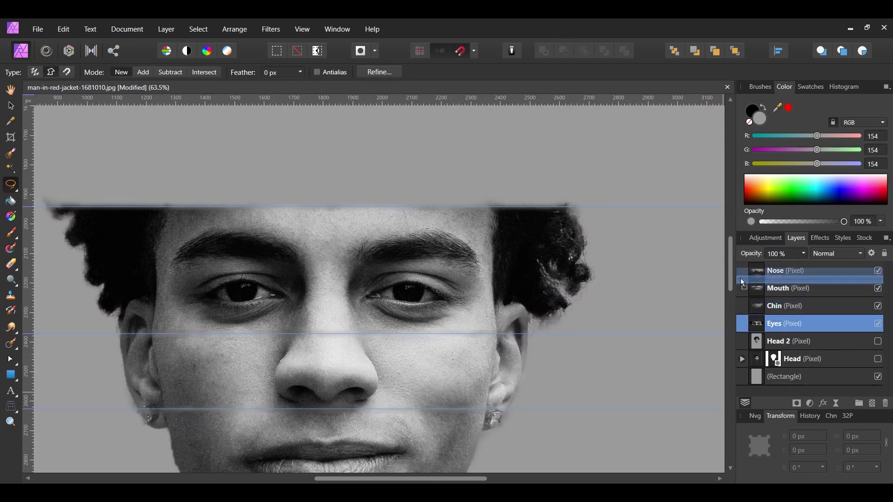
drag(741, 270, 742, 269)
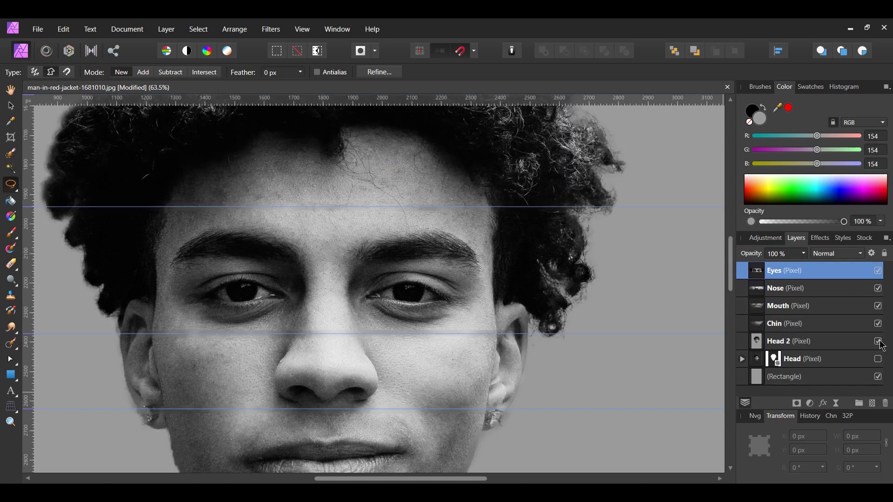
- Show and select the Head 2 layer, and outline the forehead band between its guides with a polygonal selection about 1915 by 383 px
click(818, 346)
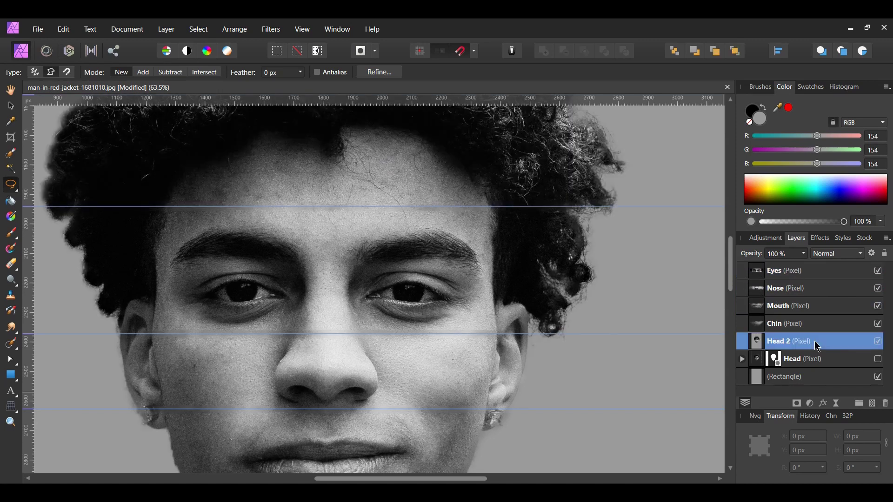
scroll(87, 169, up, 3)
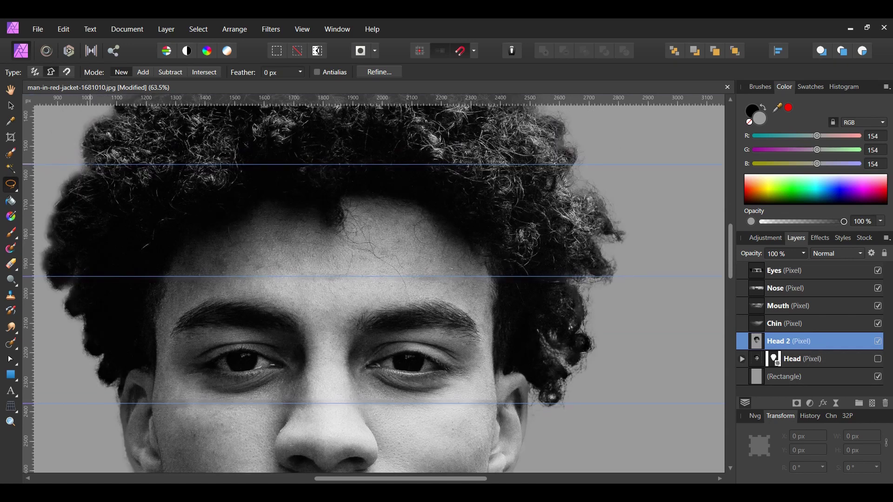
click(90, 164)
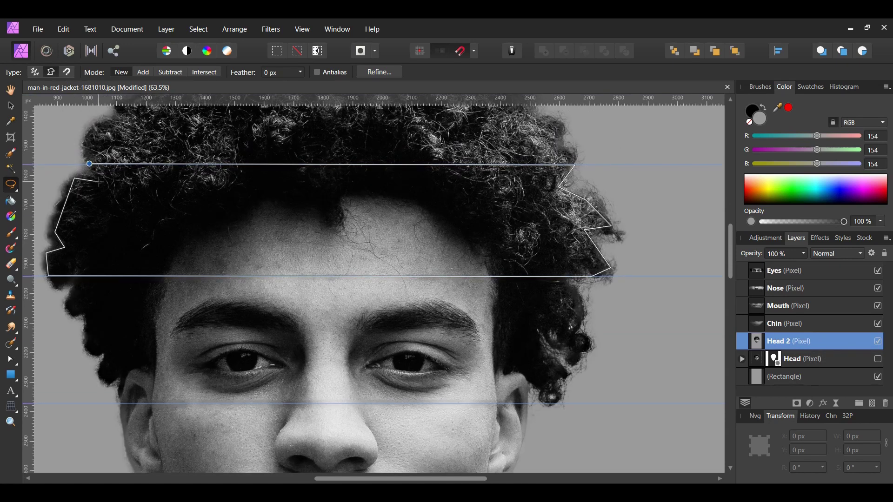
click(90, 164)
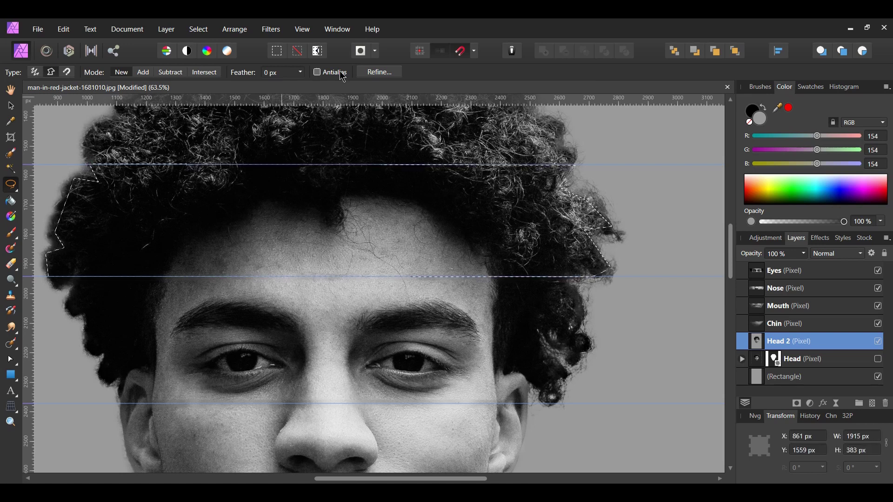
- Refine the forehead band selection and output it as a new layer
click(369, 74)
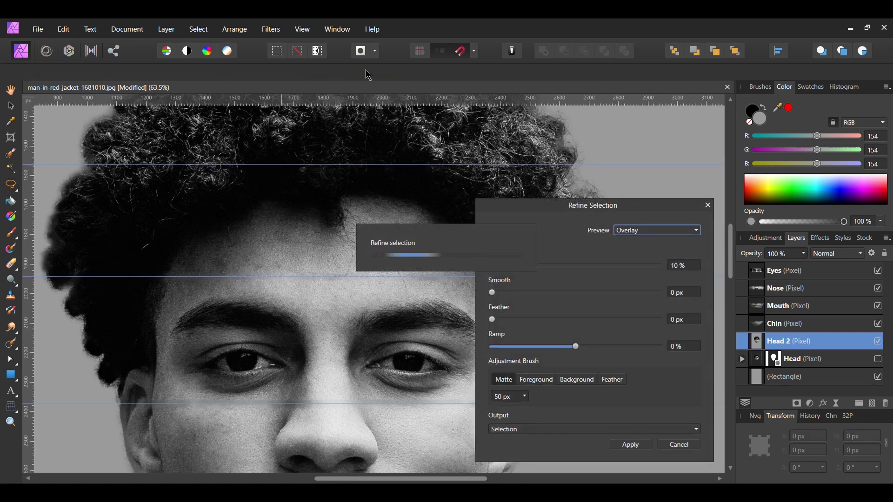
click(539, 429)
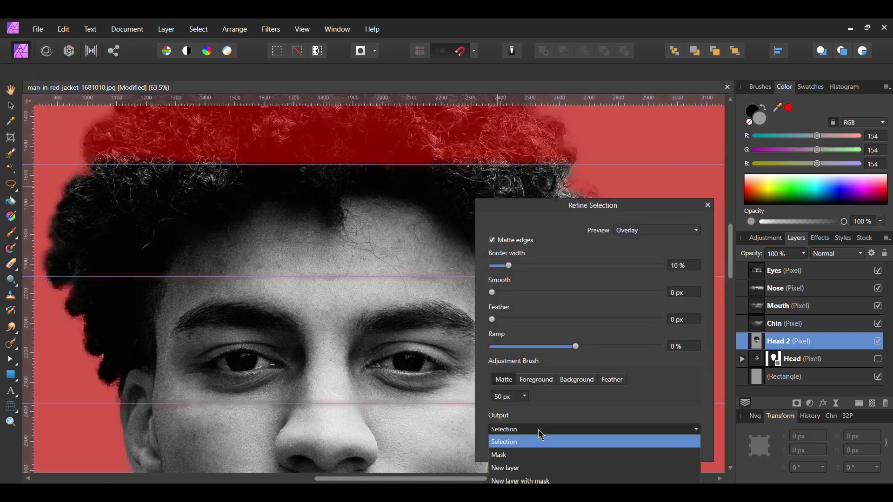
click(534, 469)
click(631, 445)
- Rename the new forehead band layer as Forehead and move it above the Eyes layer
double_click(786, 342)
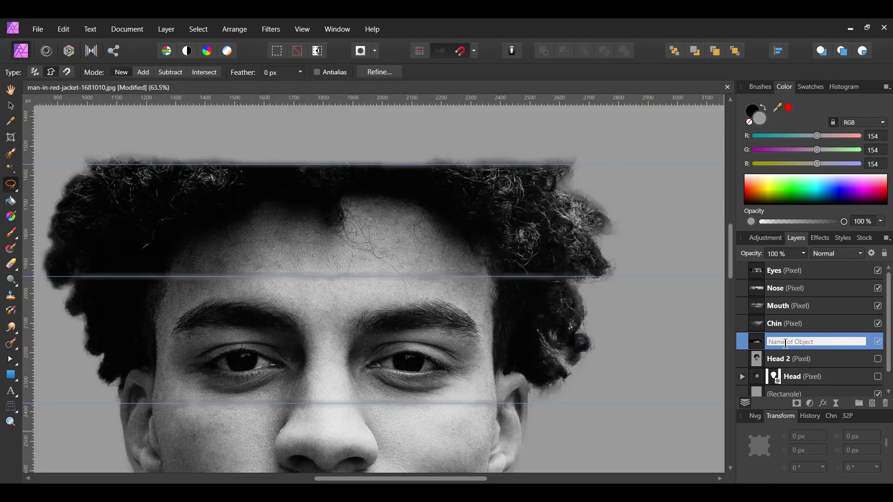
text(Forehead)
key(Return)
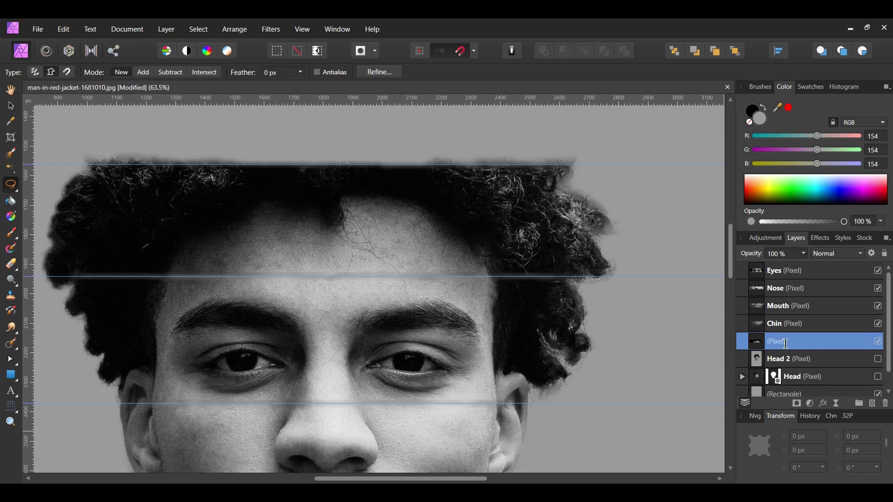
drag(743, 345, 739, 262)
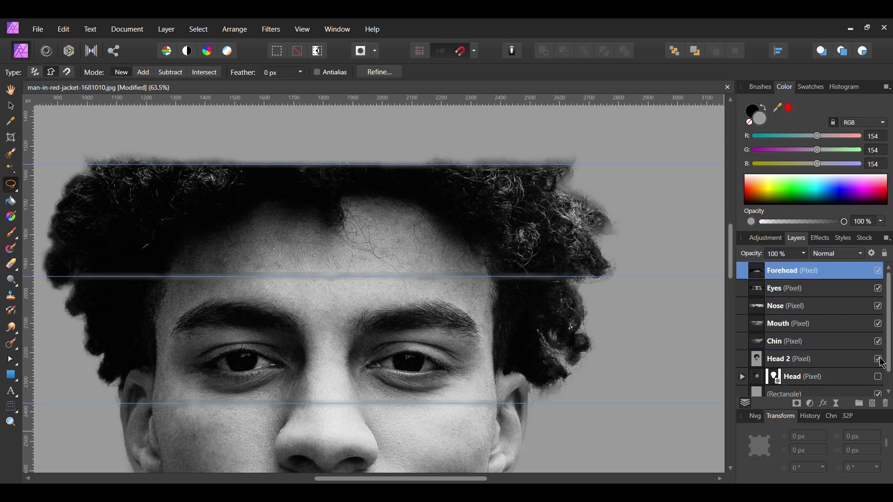
- Show and select the Head 2 layer, and outline the hair above the uppermost guide with a polygonal selection about 1645 by 492 px
click(879, 360)
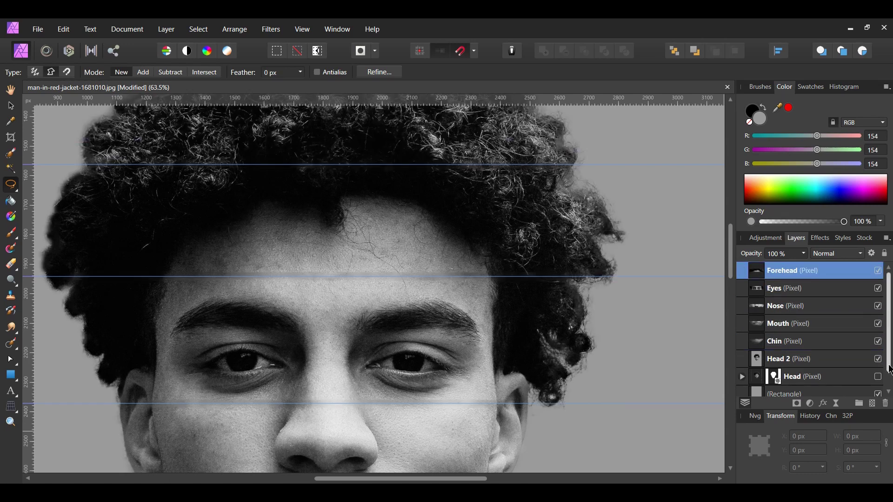
scroll(678, 275, up, 3)
click(786, 360)
click(88, 270)
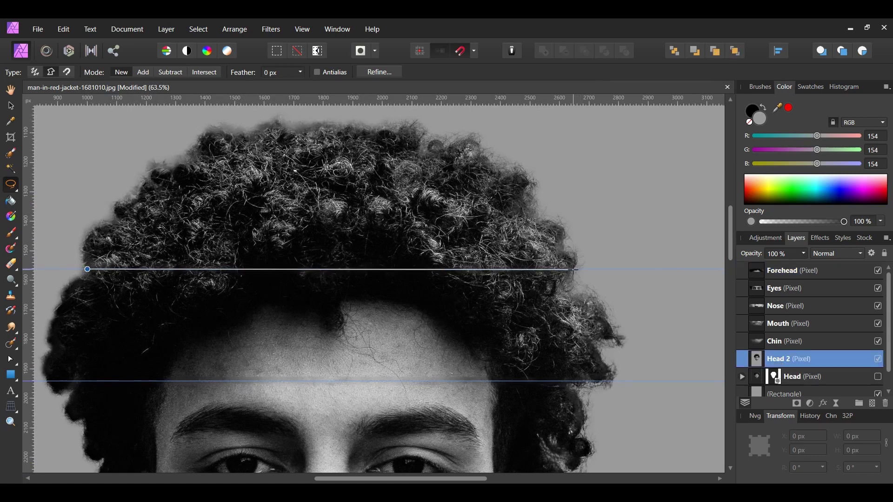
mouse_move(565, 251)
mouse_down()
mouse_move(547, 224)
mouse_move(516, 215)
mouse_move(519, 207)
mouse_move(93, 237)
mouse_move(89, 268)
mouse_up()
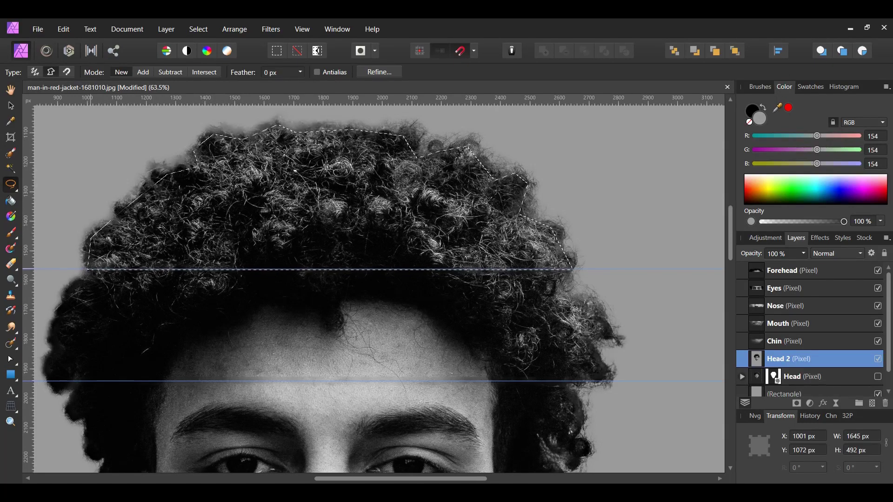
- Refine the hair selection and output it as a new layer
click(372, 74)
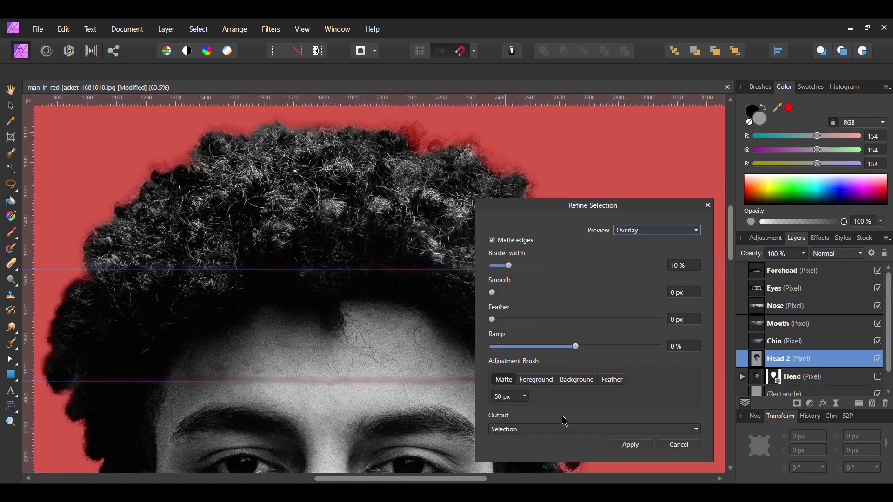
click(546, 431)
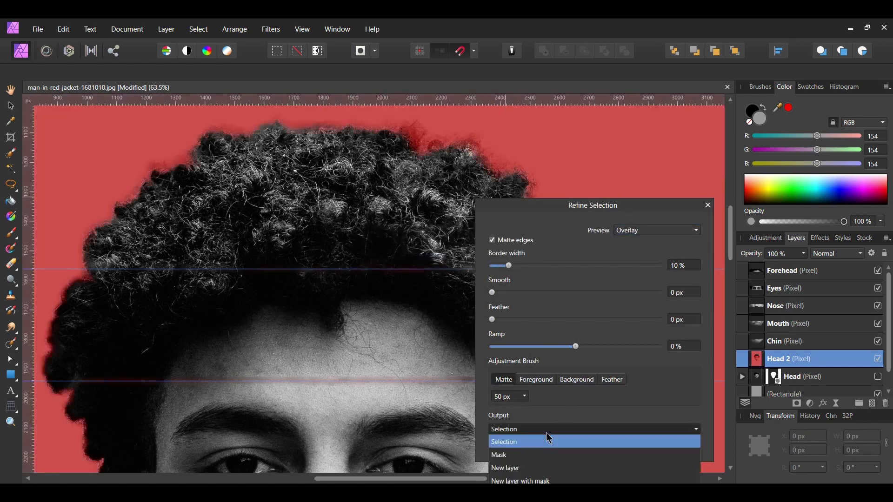
click(530, 467)
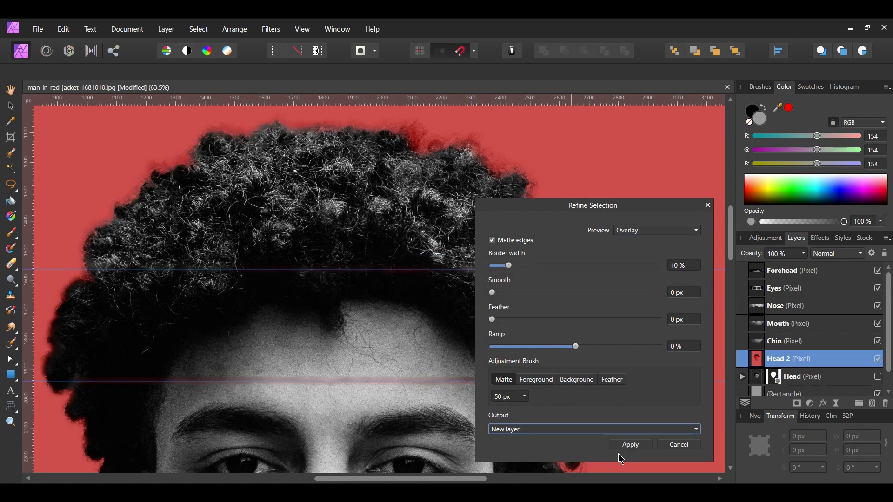
click(631, 445)
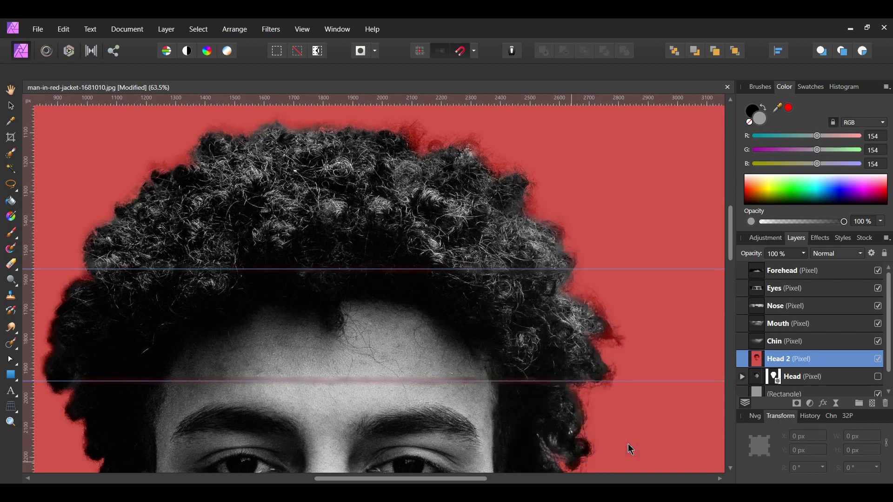
- Rename the new hair layer as Hair and move it above the Forehead layer
double_click(789, 360)
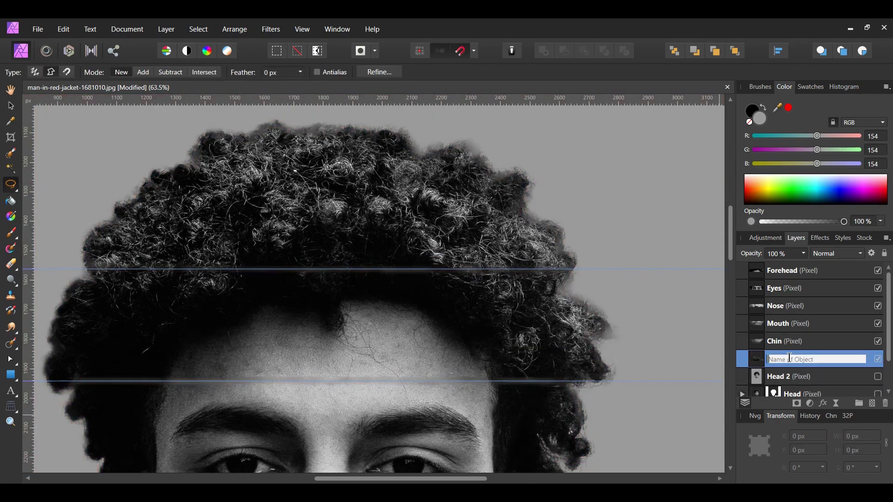
text(Hair)
key(Return)
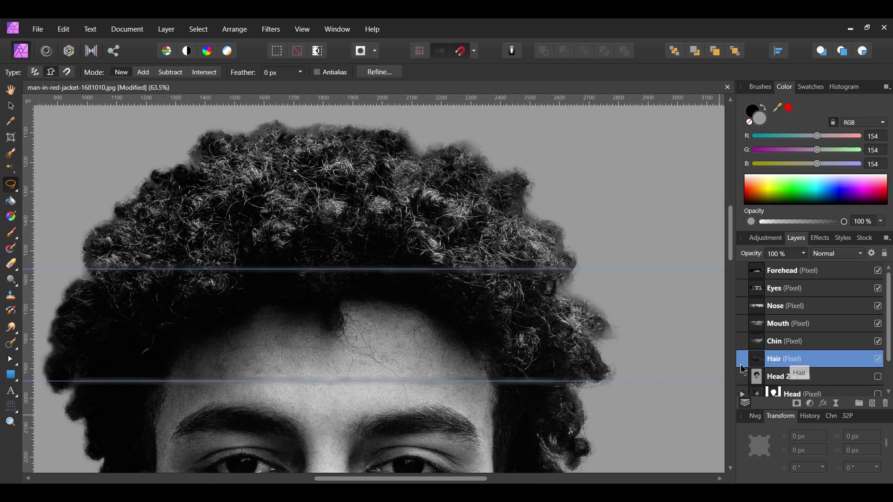
drag(741, 361, 741, 266)
- Deselect everything and remove all the horizontal guides from the canvas, saving the document
key(v)
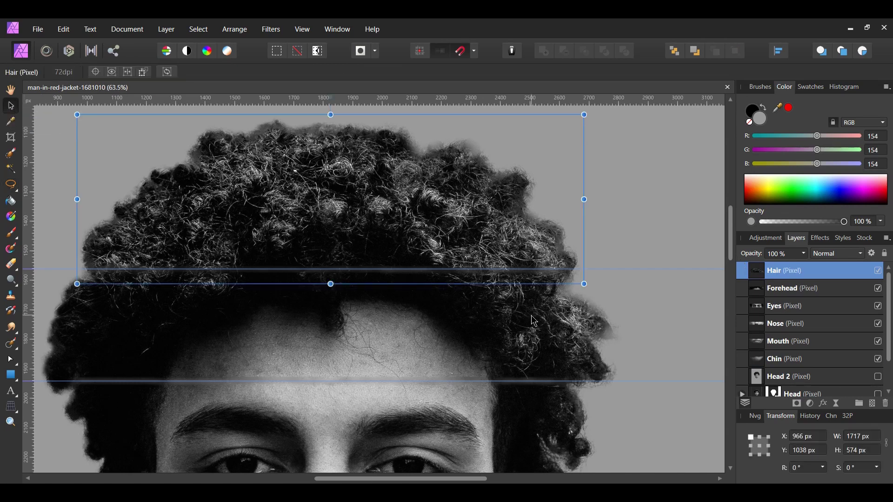
scroll(534, 321, down, 3)
key(ctrl+d)
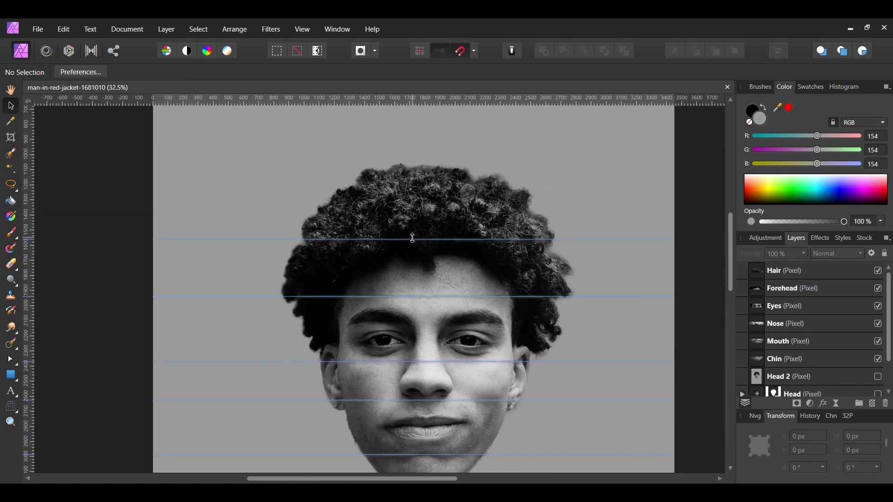
drag(412, 242, 407, 100)
drag(388, 297, 403, 83)
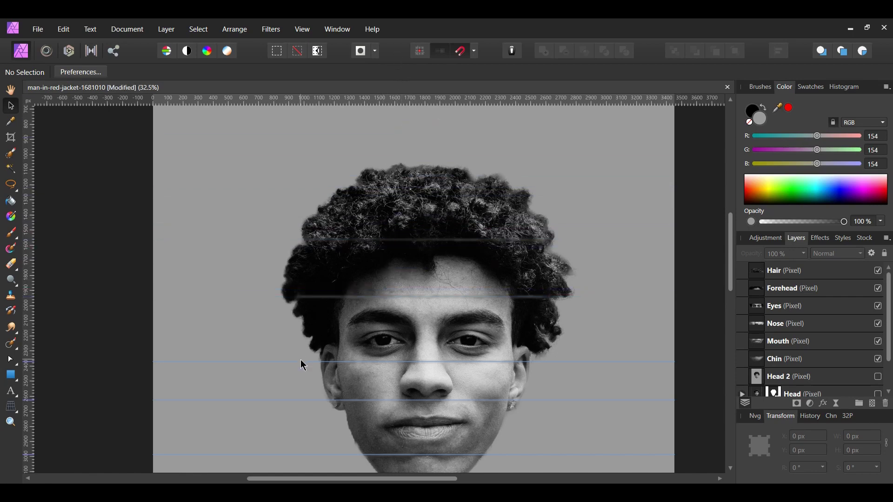
scroll(529, 340, down, 2)
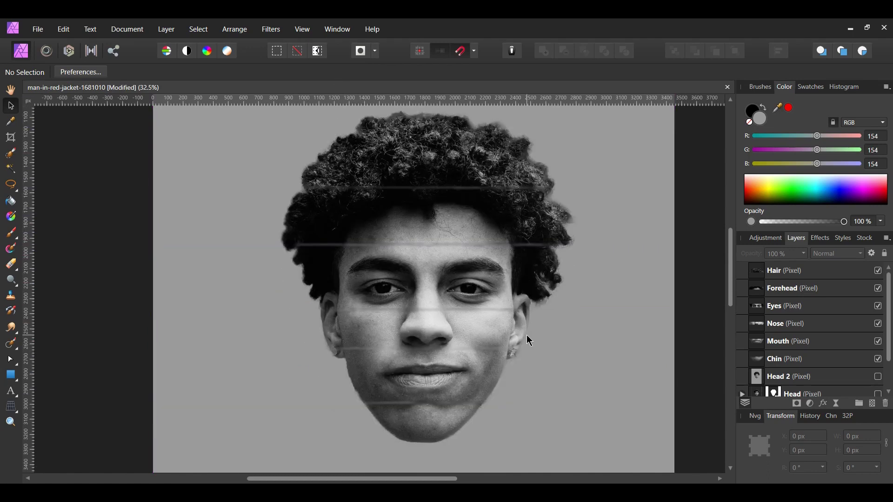
key(ctrl+s)
- Put the Chin layer into its own group and rename the group as Chin
click(777, 360)
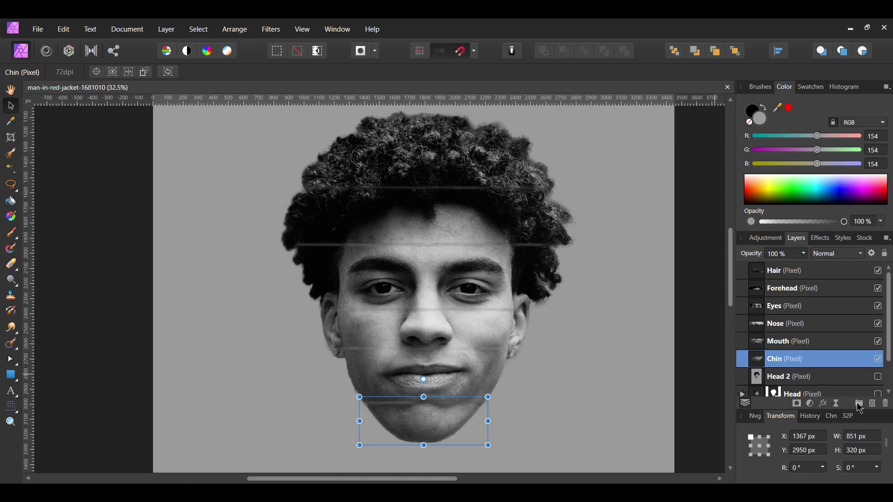
click(860, 405)
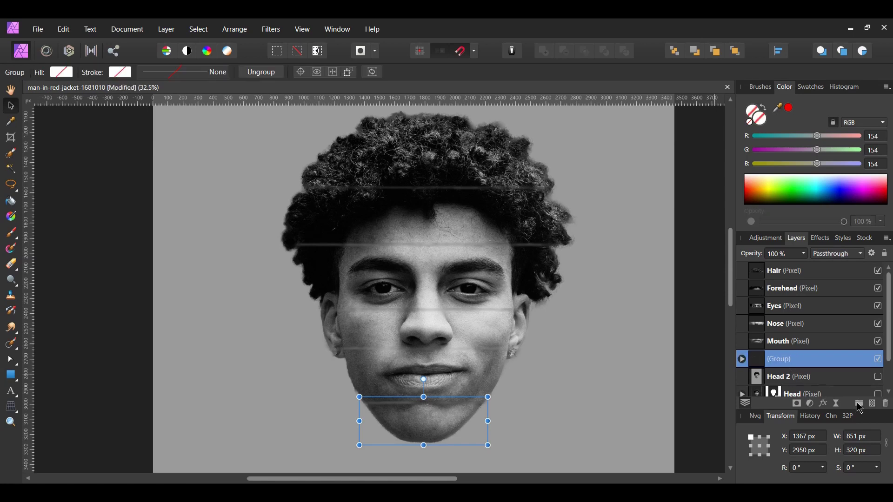
click(743, 360)
double_click(774, 363)
text(Chin)
key(Return)
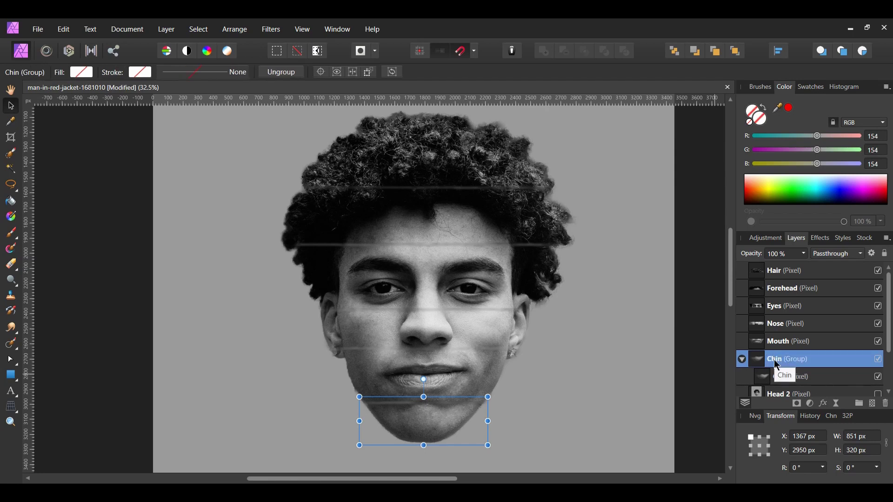
click(742, 360)
- Put the Mouth, Nose, Eyes, Forehead and Hair layers each into their own group named after the layer, and deselect everything
click(746, 341)
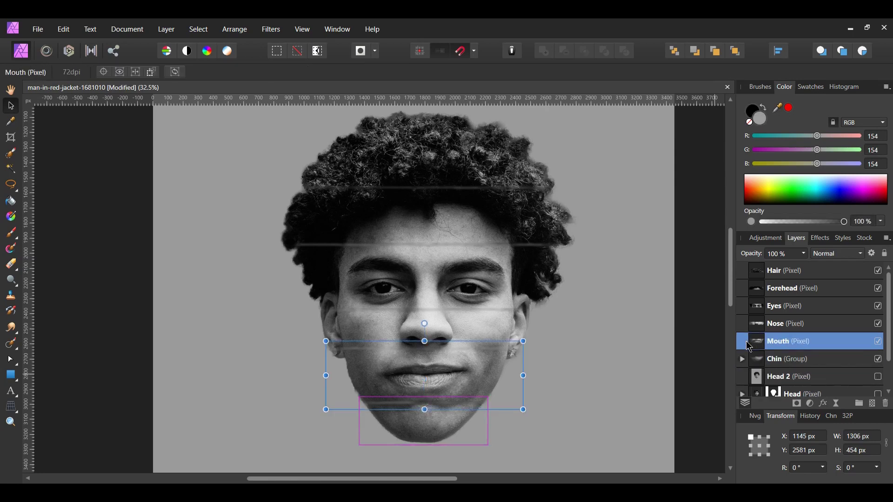
click(860, 403)
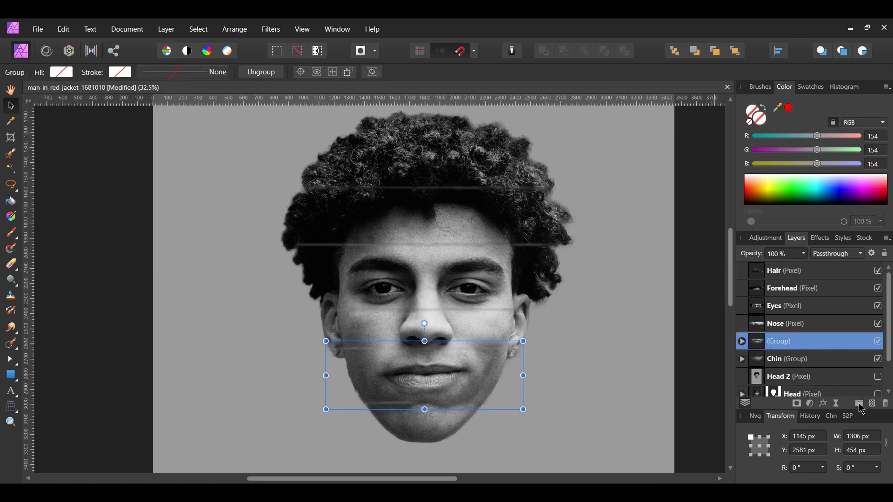
double_click(787, 342)
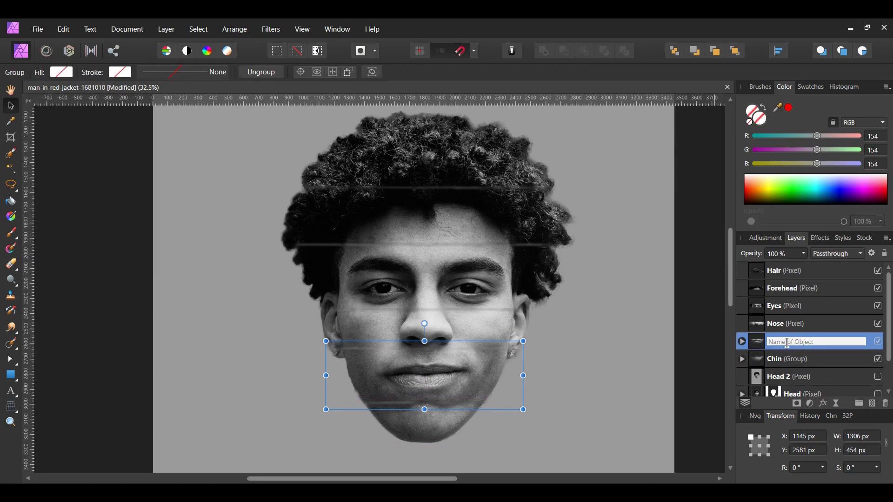
text(Mouth)
key(Return)
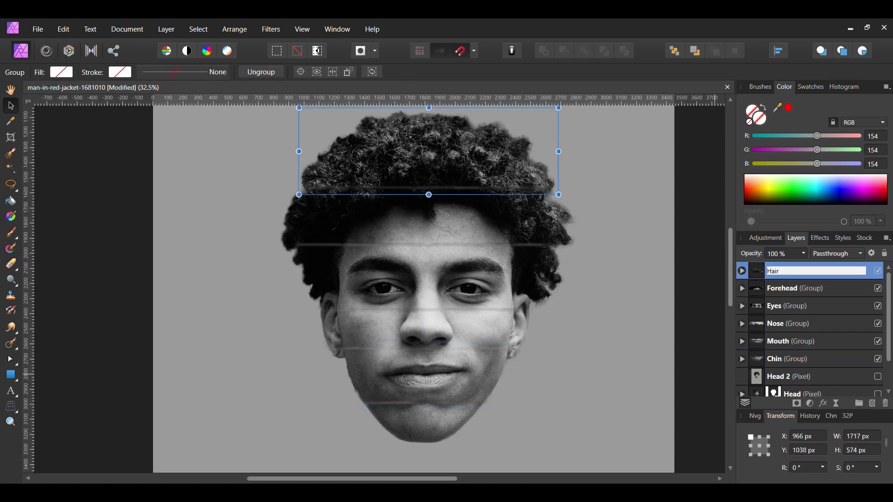
key(Return)
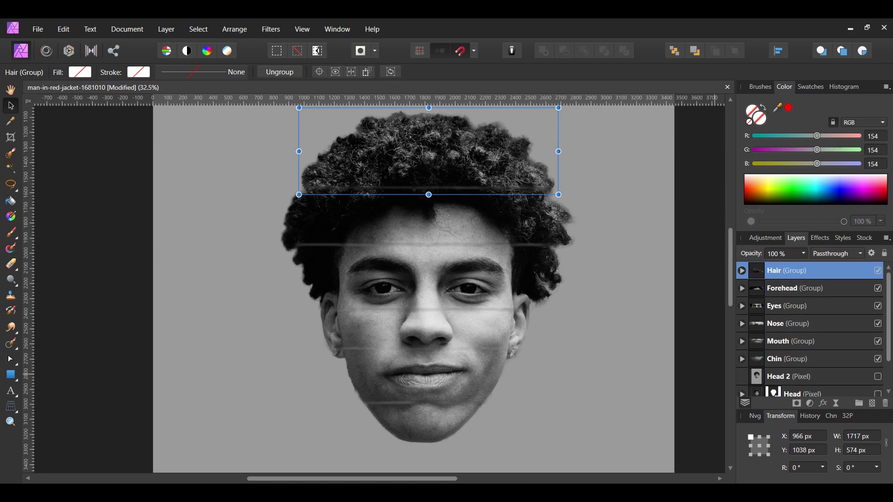
key(ctrl+d)
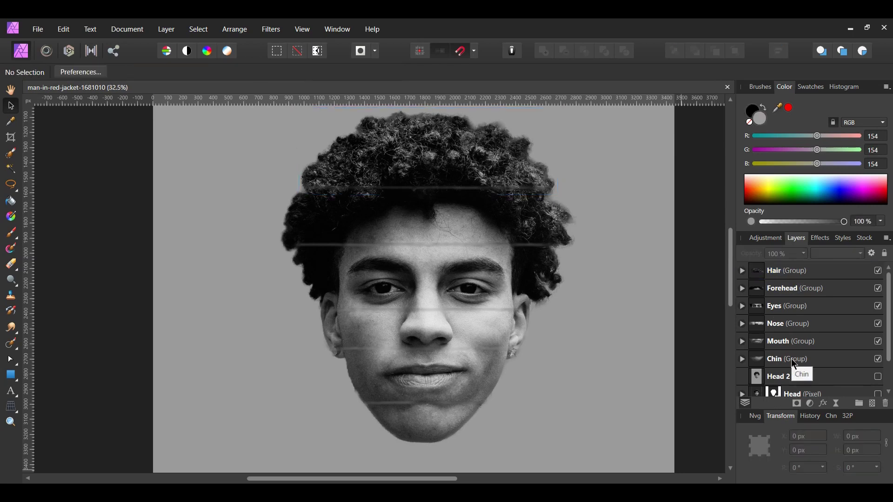
- Move the Chin pixel layer inside the Chin group straight down about 185 px, leaving a gap below the mouth slice
click(743, 360)
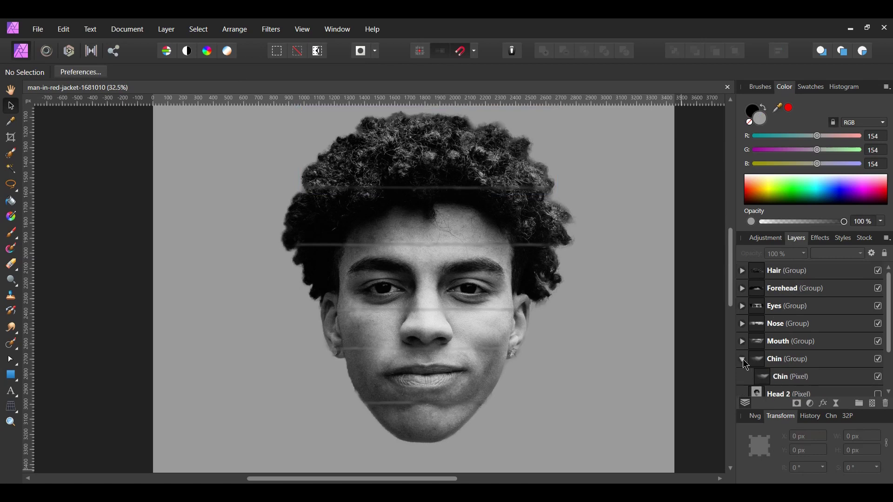
click(791, 375)
scroll(583, 361, down, 3)
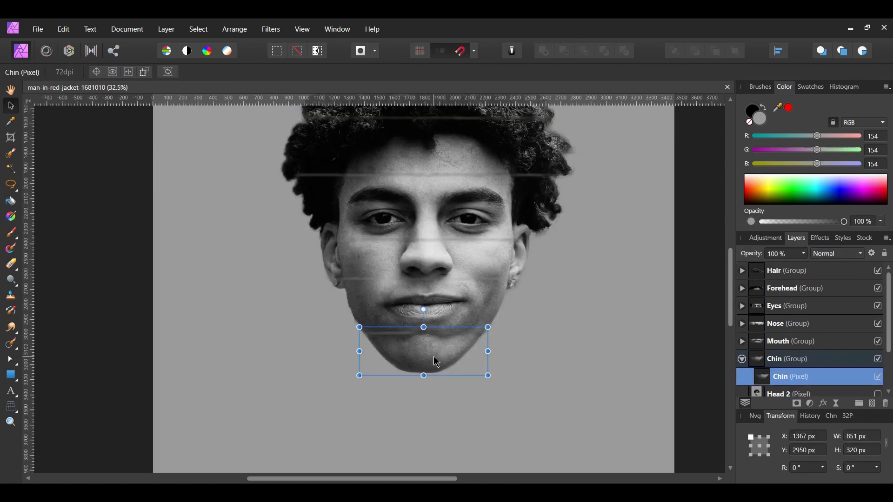
drag(429, 348, 429, 376)
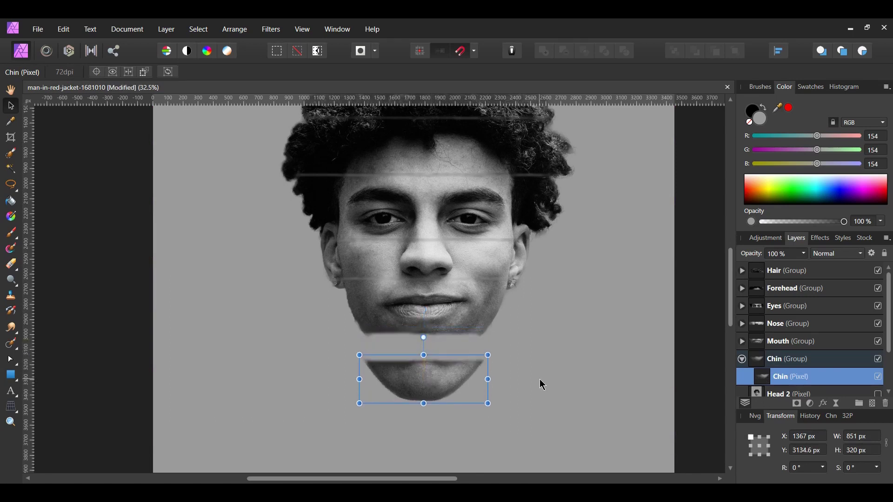
- Draw a flat ellipse about 790 by 94 px across the cut top edge of the chin slice
scroll(540, 380, up, 1)
click(18, 383)
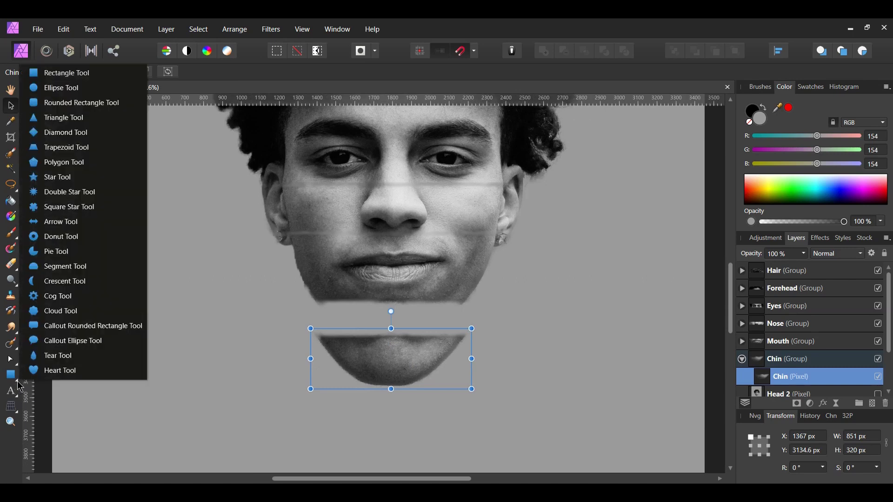
click(75, 89)
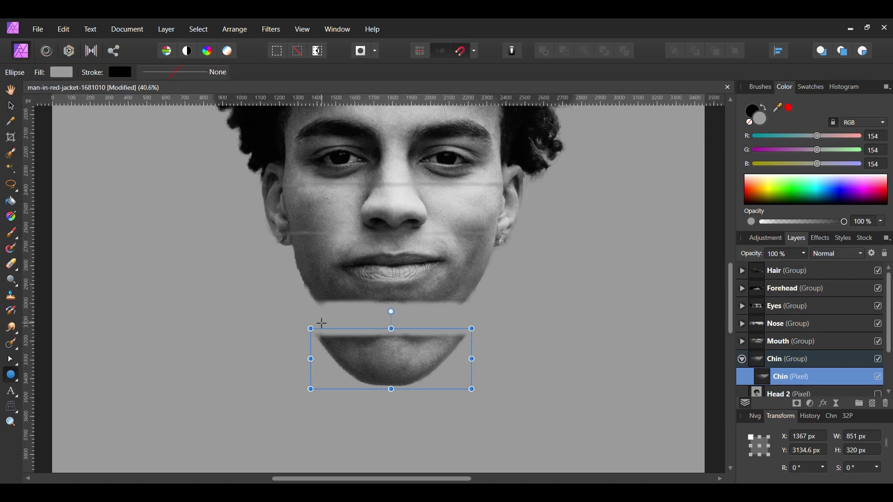
drag(322, 323, 467, 341)
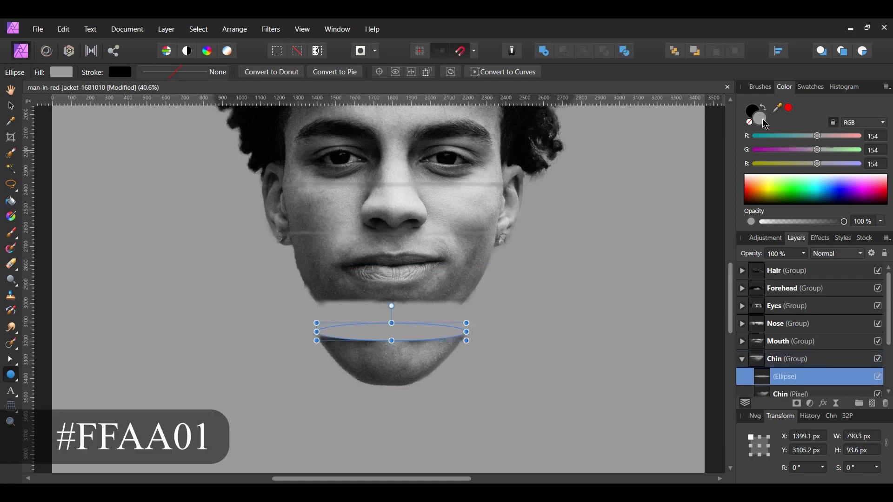
- Fill the ellipse with colour FFAA01, convert it to curves and deselect it
double_click(760, 118)
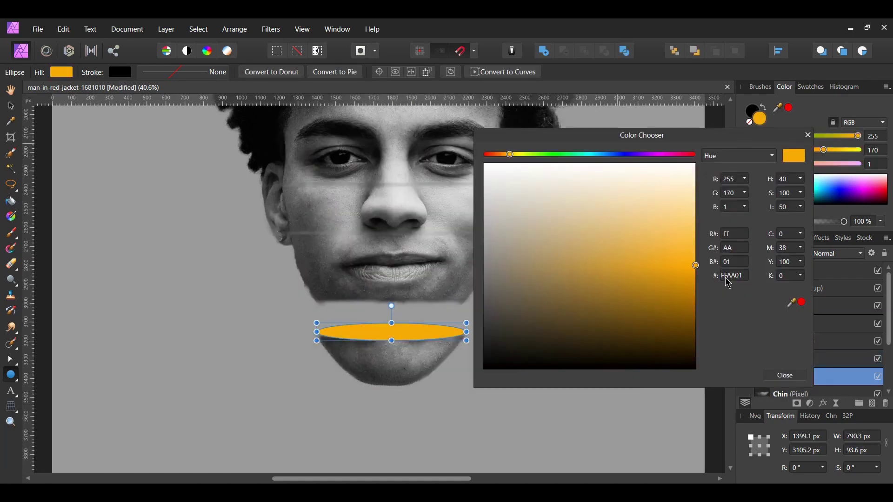
click(786, 376)
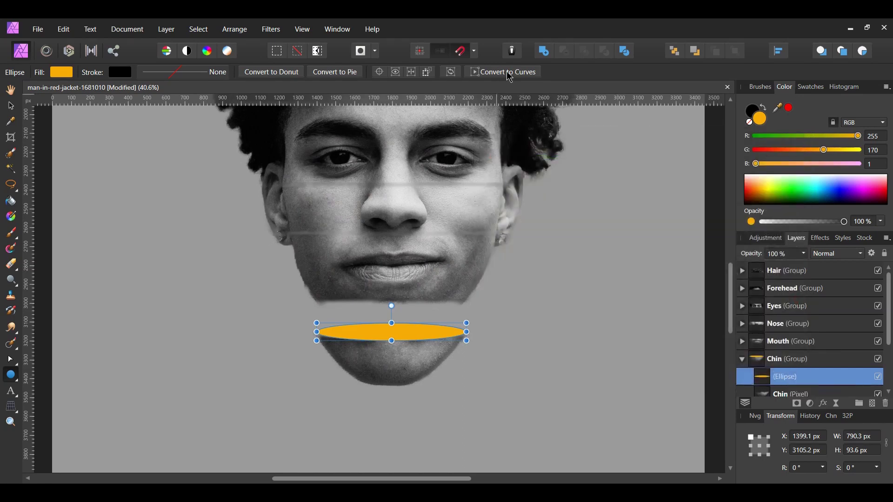
click(509, 73)
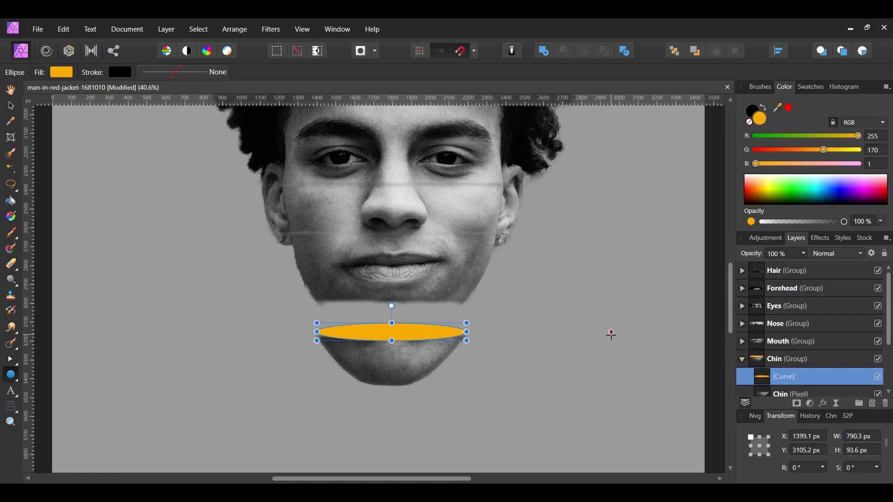
key(v)
click(609, 335)
- Add a mask to the Chin group
click(796, 364)
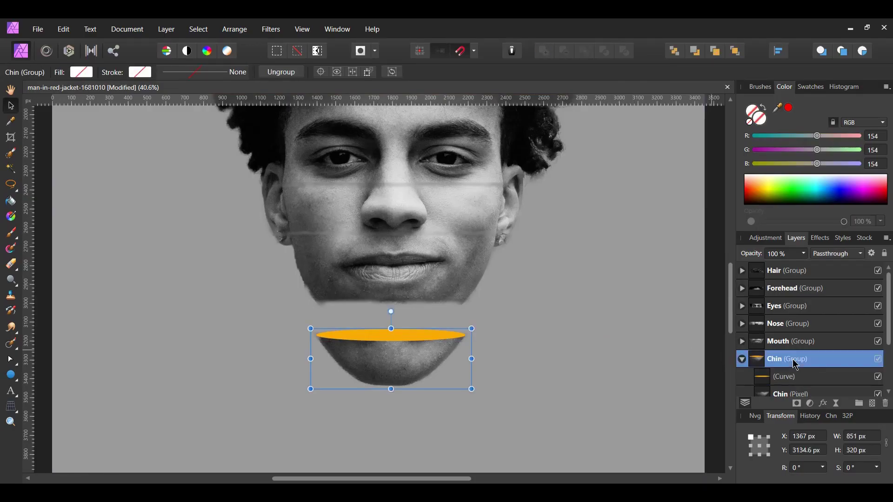
scroll(796, 365, down, 3)
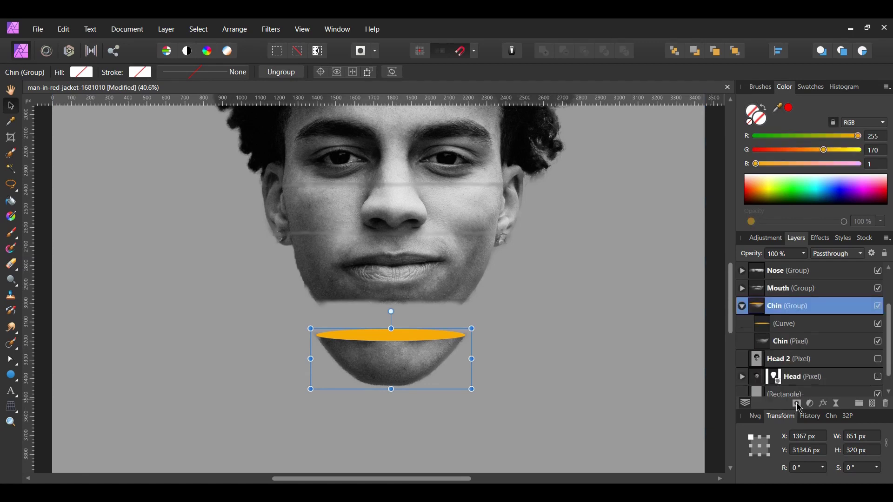
click(799, 405)
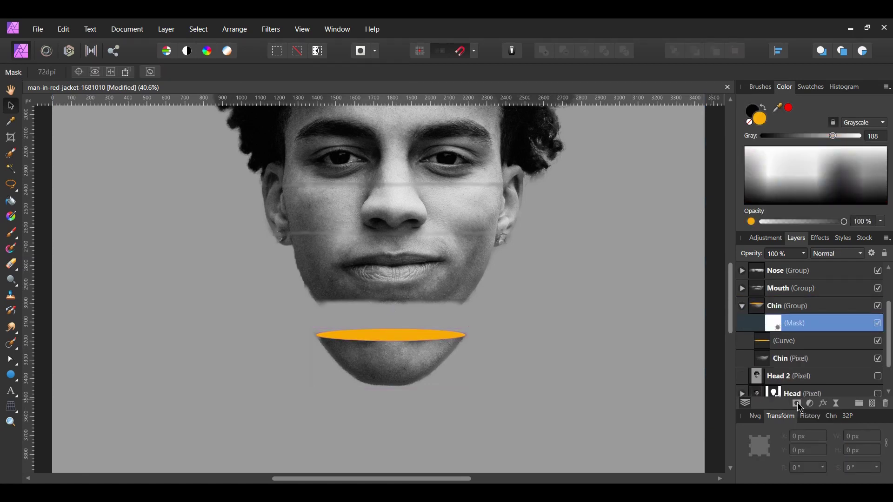
- Paint black on the Chin group's mask with a soft 27 px brush to hide the dark fringe around the ellipse's end
click(10, 233)
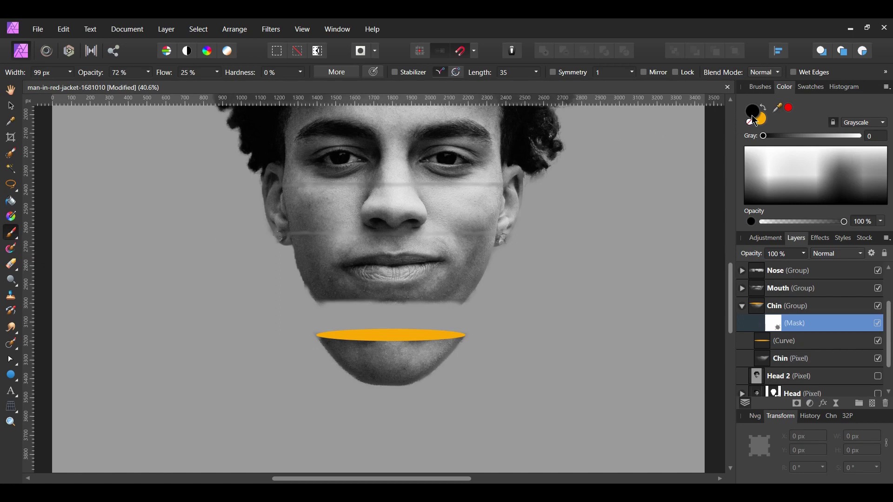
scroll(434, 364, up, 3)
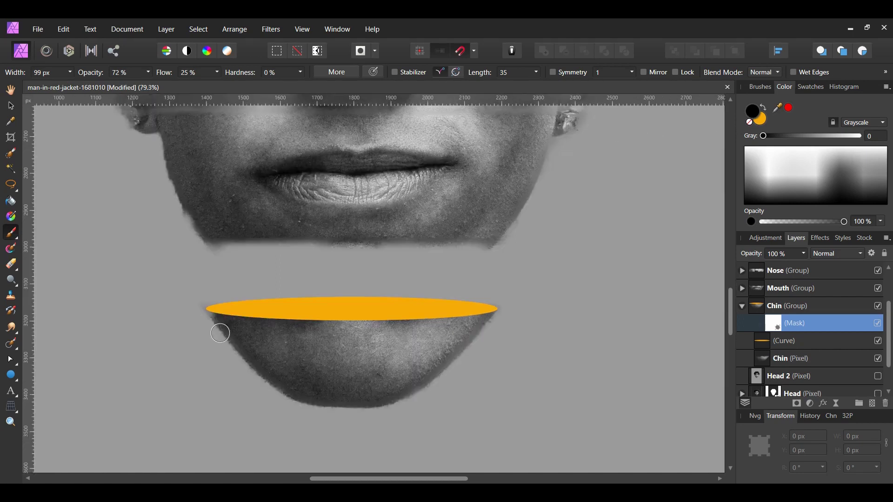
key(bracketleft)
key(bracketleft)
key(bracketleft)
scroll(204, 314, up, 2)
key(bracketleft)
key(bracketleft)
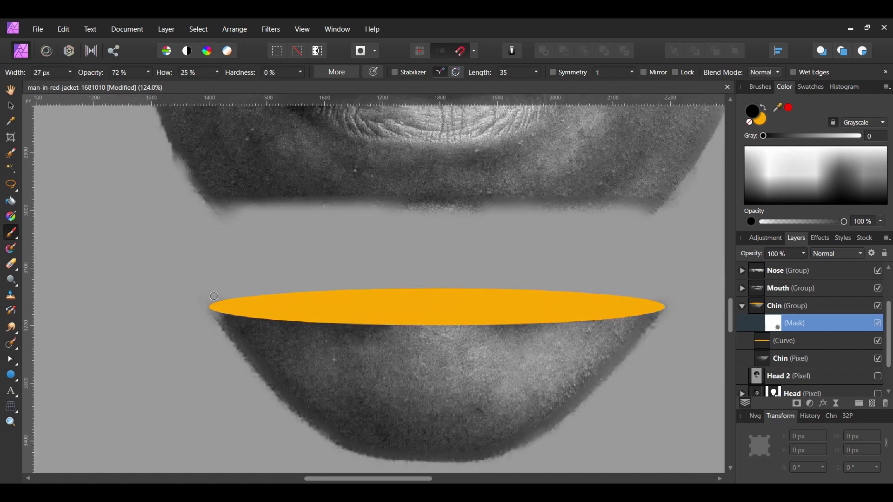
mouse_move(216, 296)
mouse_down()
mouse_move(202, 304)
mouse_move(214, 317)
mouse_up()
key(v)
key(ctrl+minus)
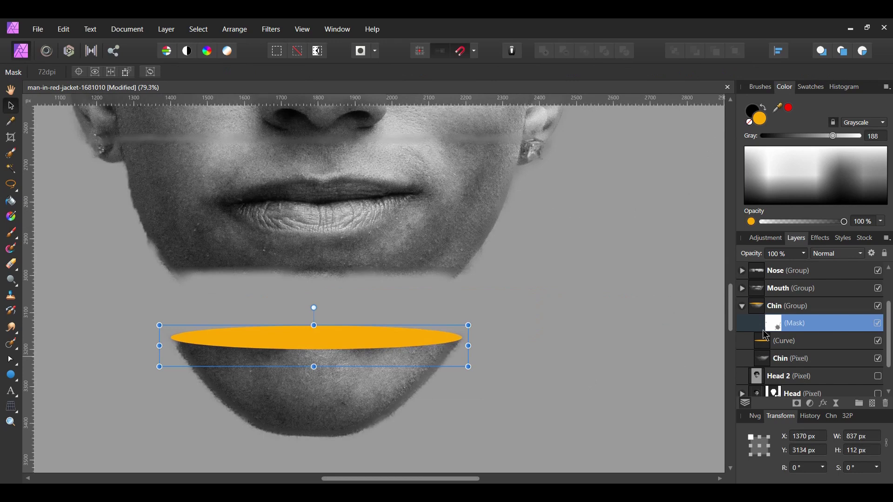
- Add a pixel layer inside the Chin group between the mask and the curve, and rename it as Chin Shadow
click(782, 307)
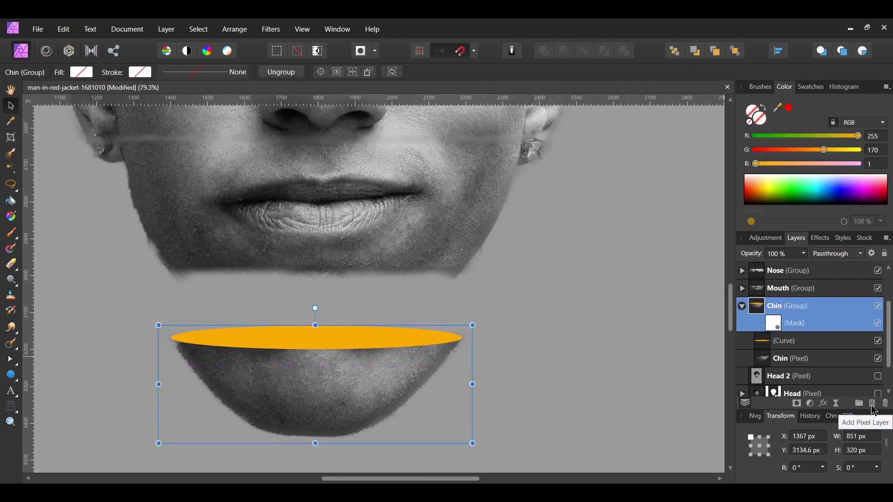
click(873, 405)
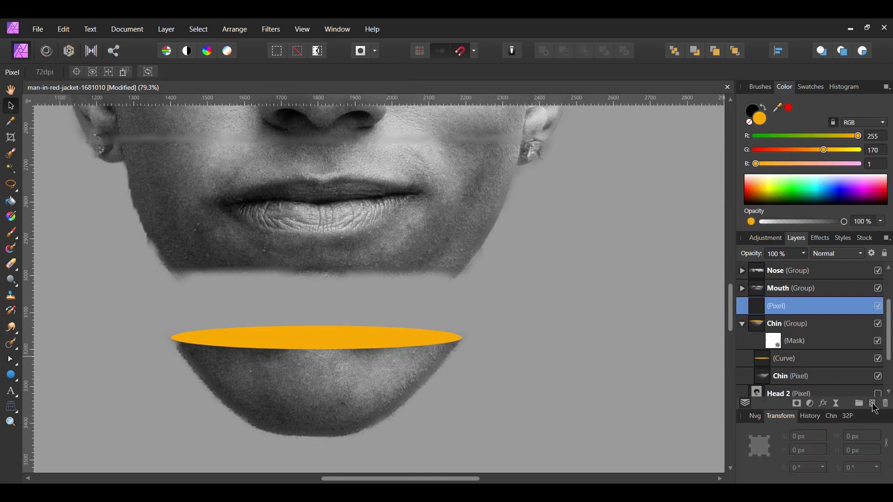
drag(743, 311, 791, 325)
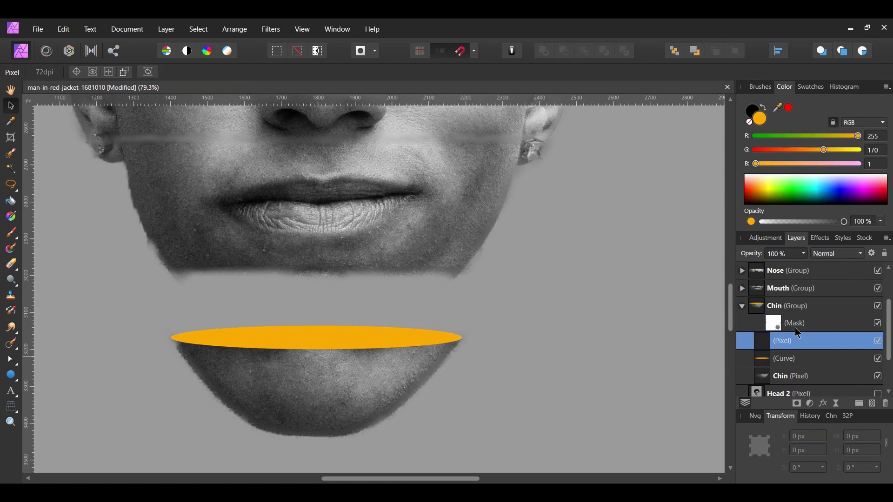
double_click(789, 341)
text(Chin Shadow)
key(Return)
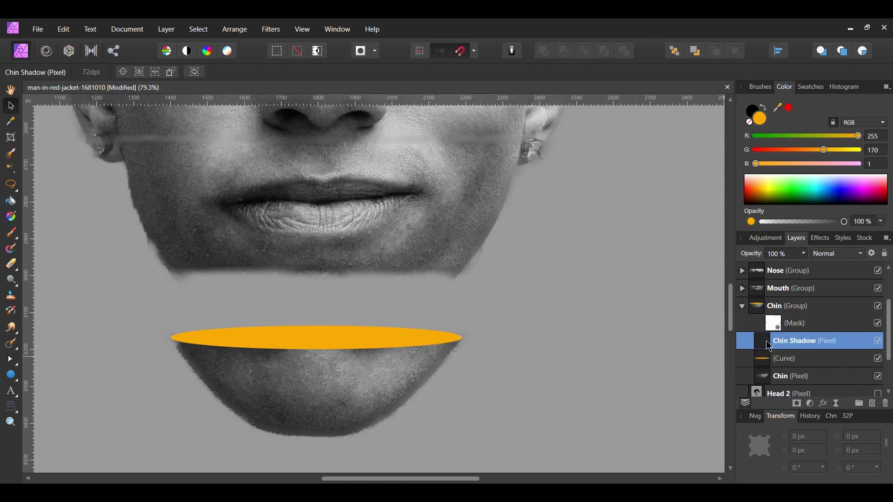
- Paint a black 41 px brush stroke across the upper middle of the orange ellipse and give Chin Shadow a 14 px Gaussian Blur effect
click(12, 235)
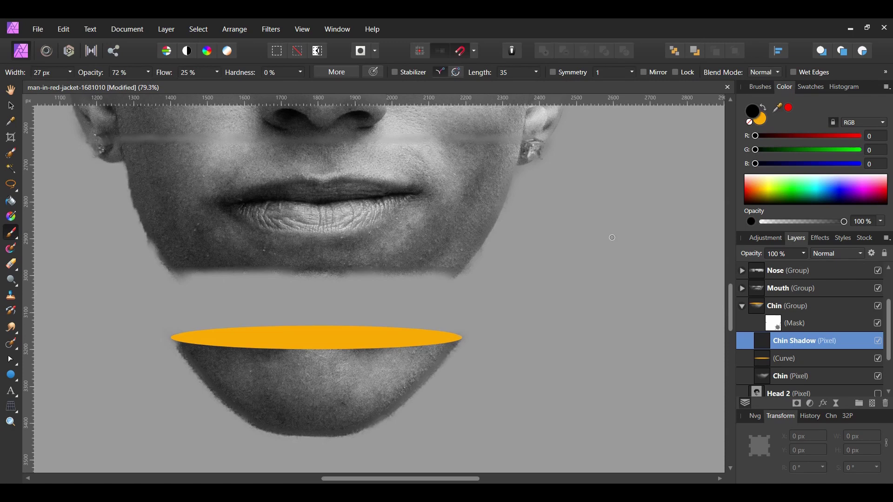
drag(260, 331, 354, 331)
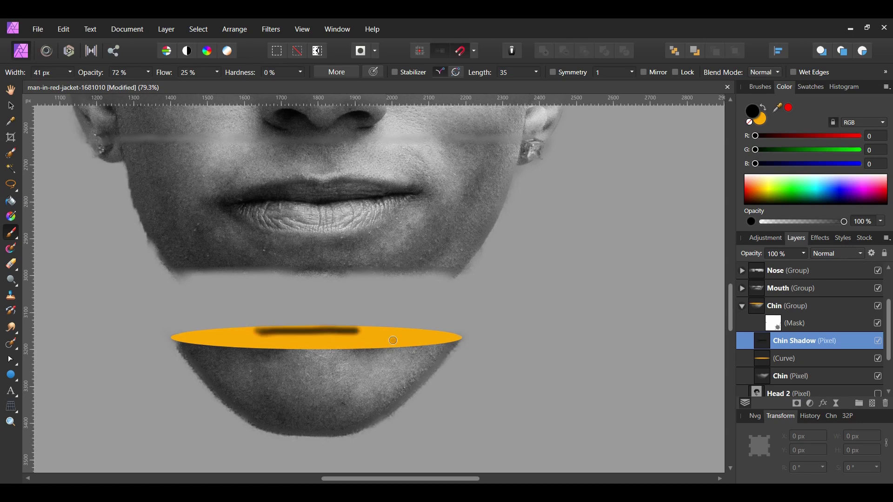
click(824, 404)
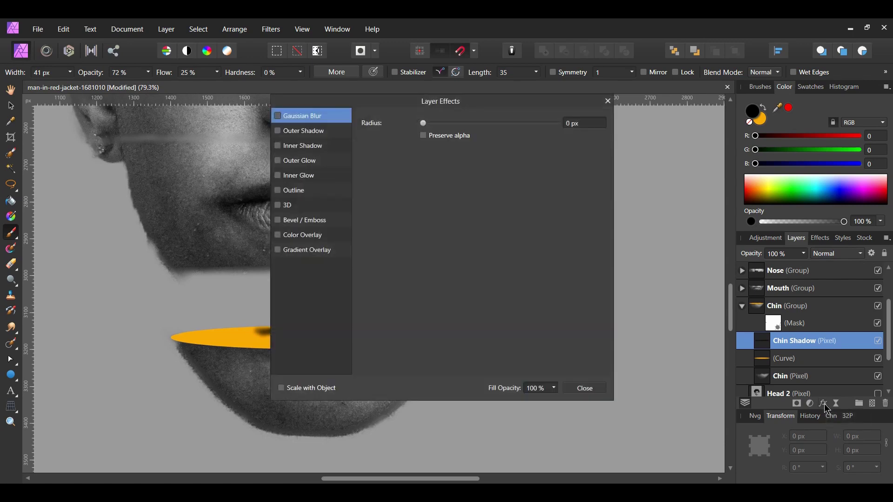
drag(467, 101, 619, 120)
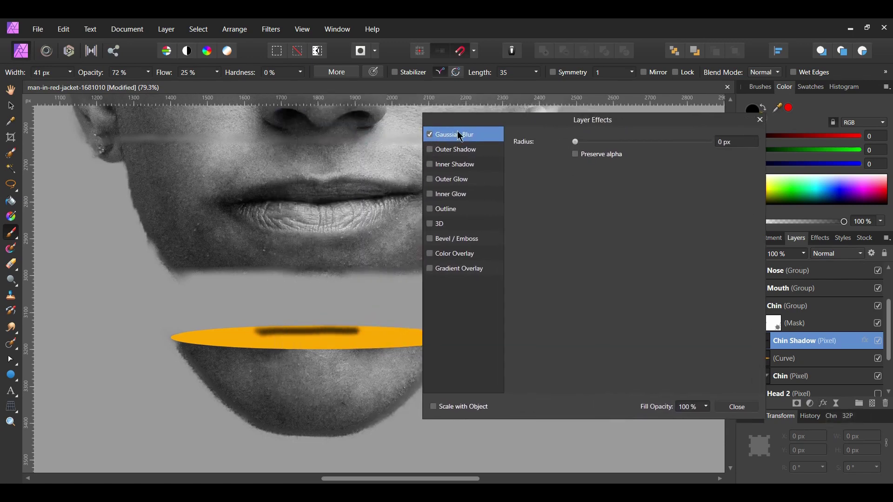
click(725, 142)
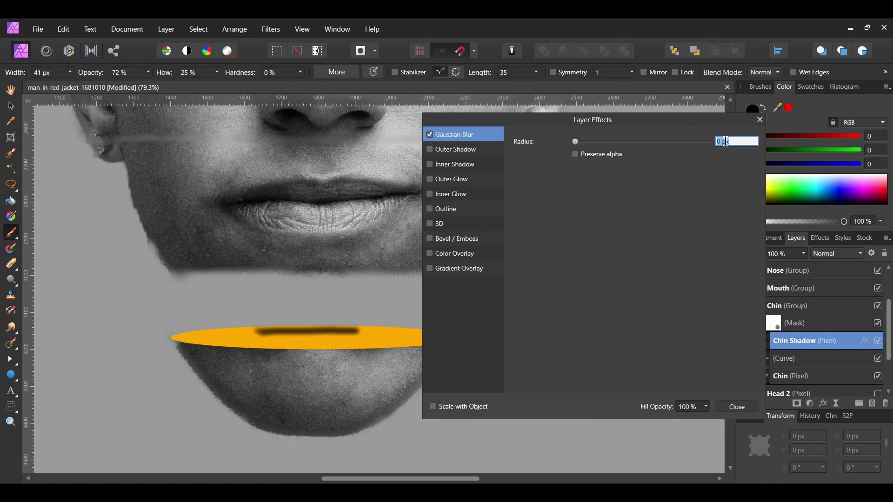
text(1)
key(Return)
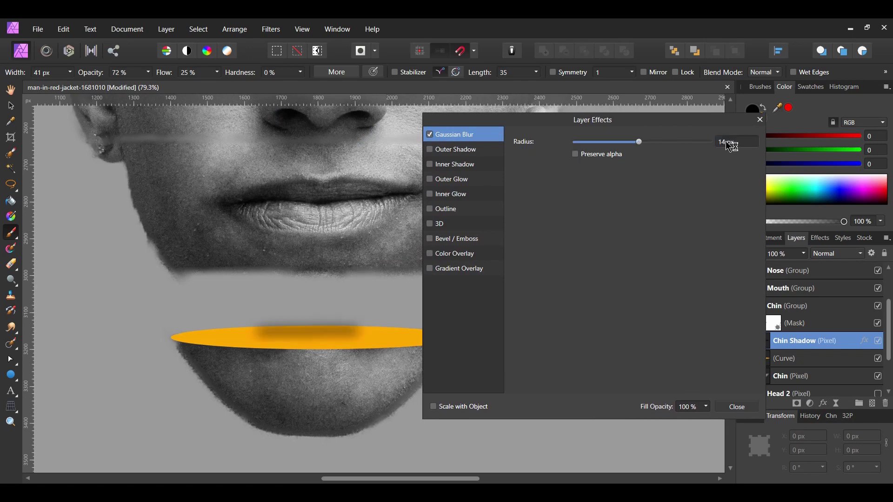
click(737, 407)
- Try the Chin Shadow layer at 65% opacity and at 100% opacity
click(783, 254)
text(65)
key(Return)
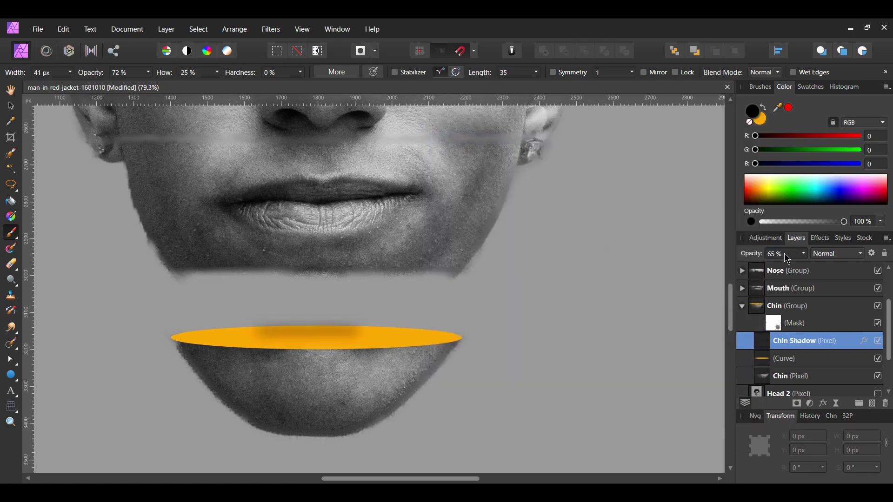
click(785, 255)
text(100)
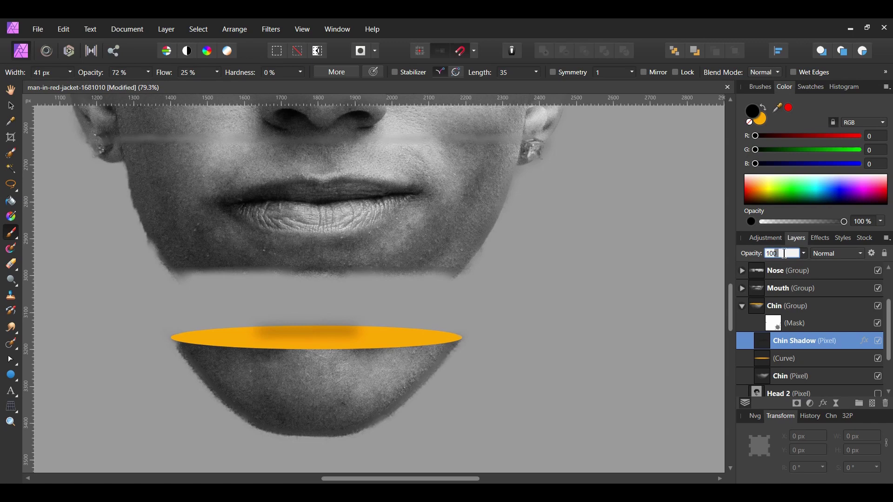
key(Return)
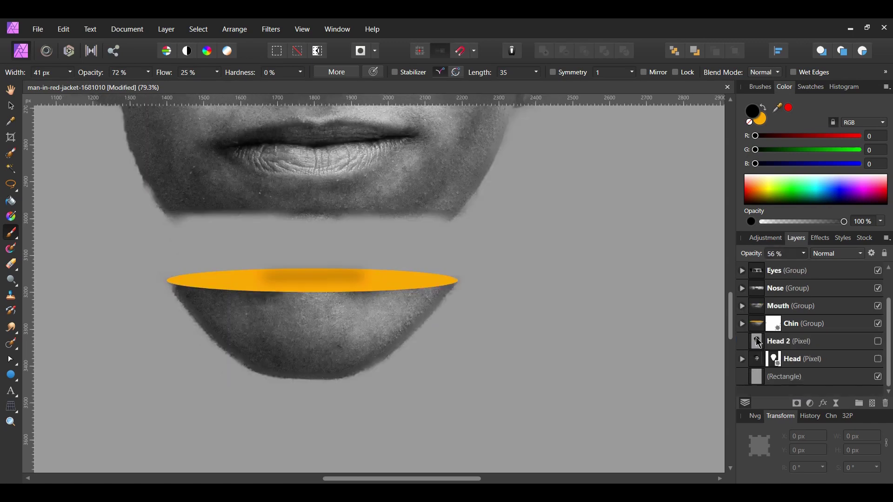
- Move the Chin group down to about Y 3307 px and the Mouth group to about Y 2812 px to separate the slices
click(783, 312)
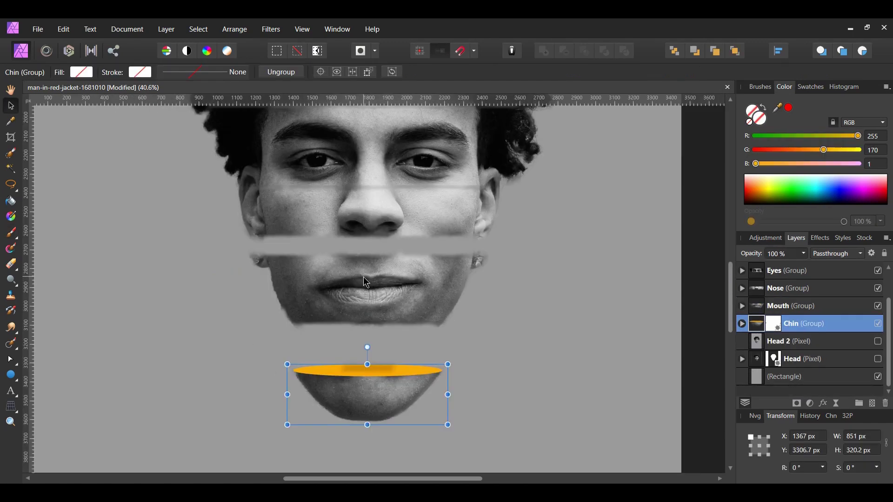
click(367, 288)
drag(363, 286, 364, 303)
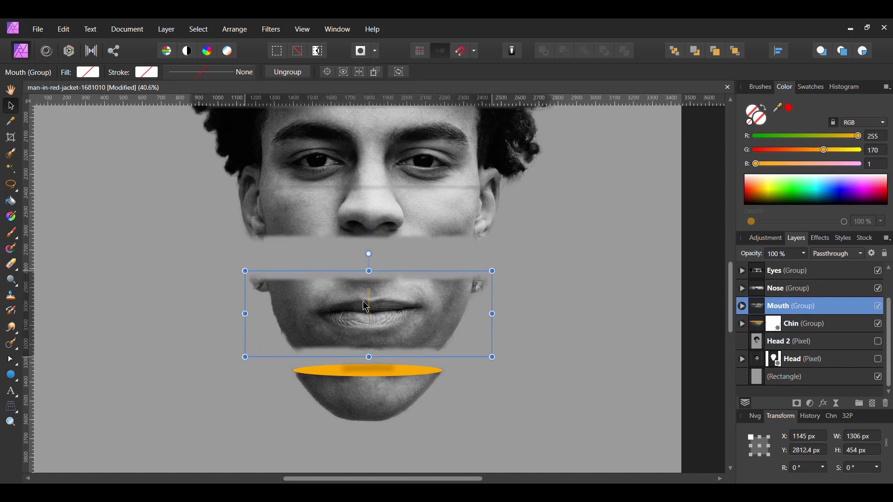
- Draw an ellipse about 1237 × 93 px across the cut upper edge of the mouth slice
click(11, 375)
scroll(255, 284, up, 1)
drag(255, 284, 545, 307)
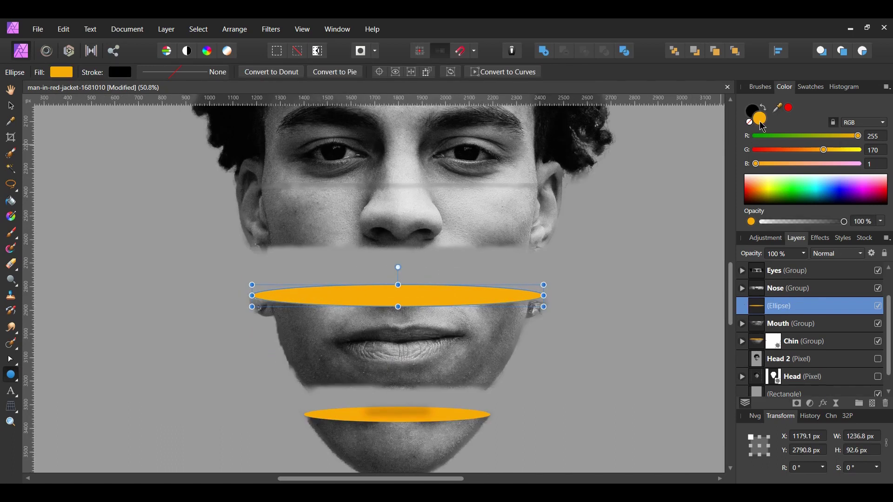
- Fill the mouth slice's ellipse with green #00D818 and convert it to curves
double_click(762, 125)
drag(386, 121, 677, 123)
click(768, 263)
text(00D818)
key(Return)
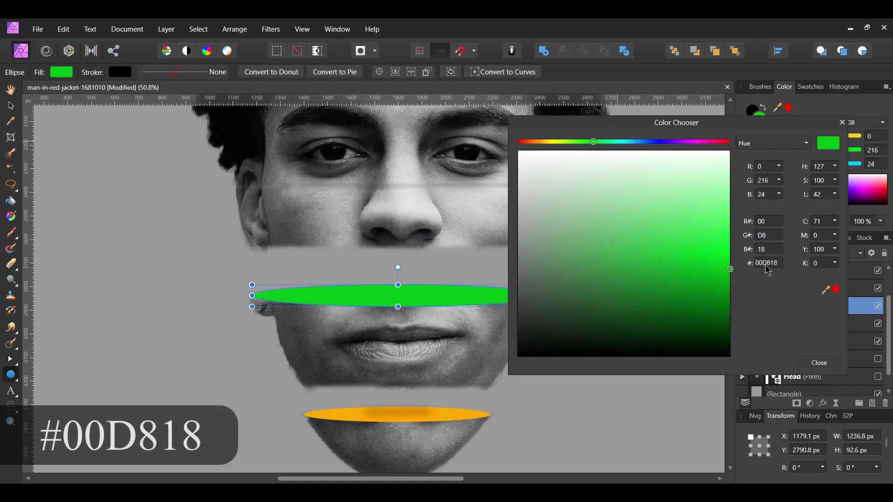
click(821, 363)
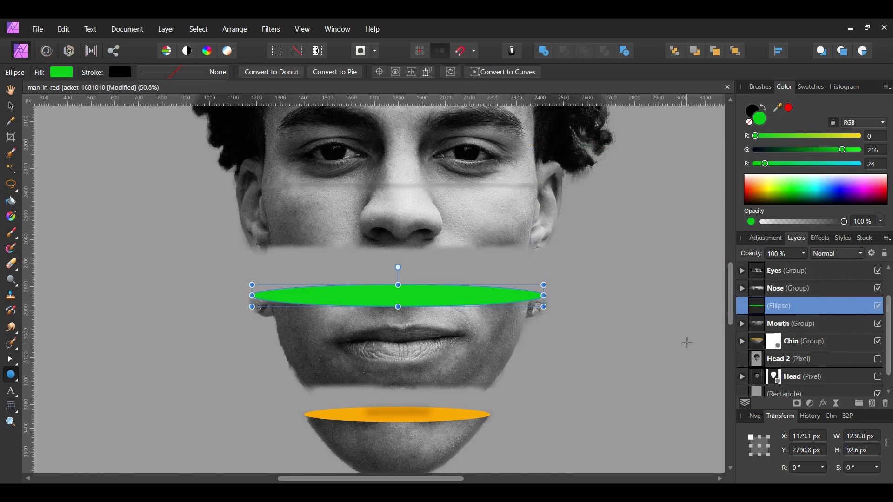
click(512, 73)
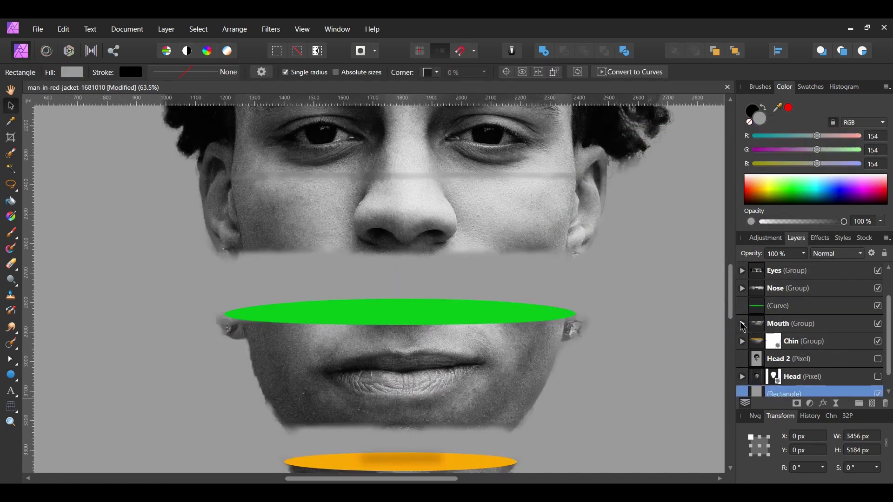
- Add a mask to the Mouth group and paint black with the soft 41 px brush to clean the slice's lower corners
click(742, 323)
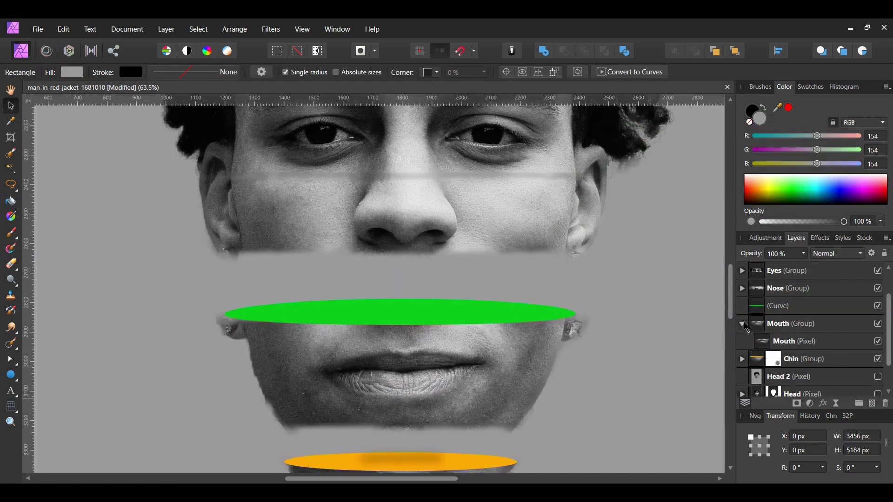
click(791, 327)
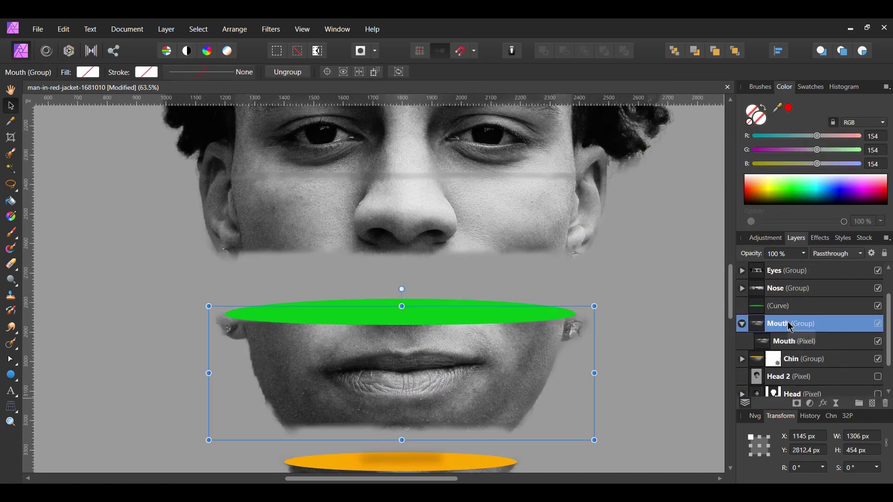
click(799, 404)
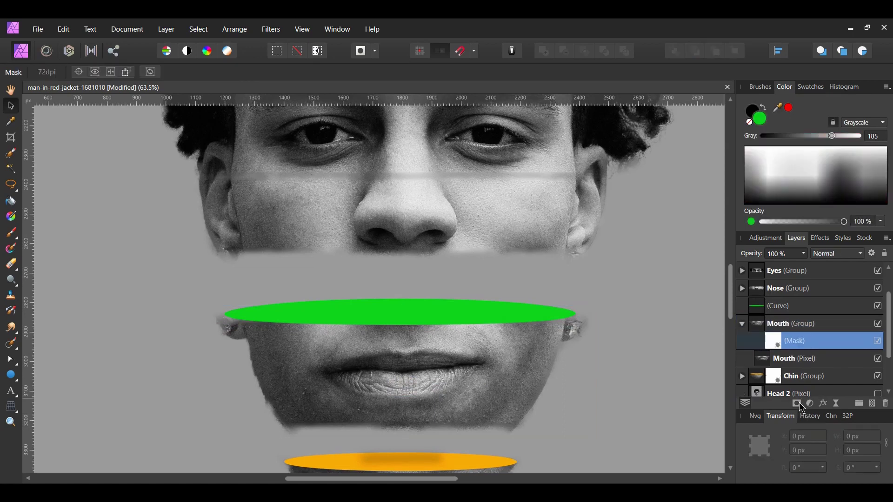
click(11, 234)
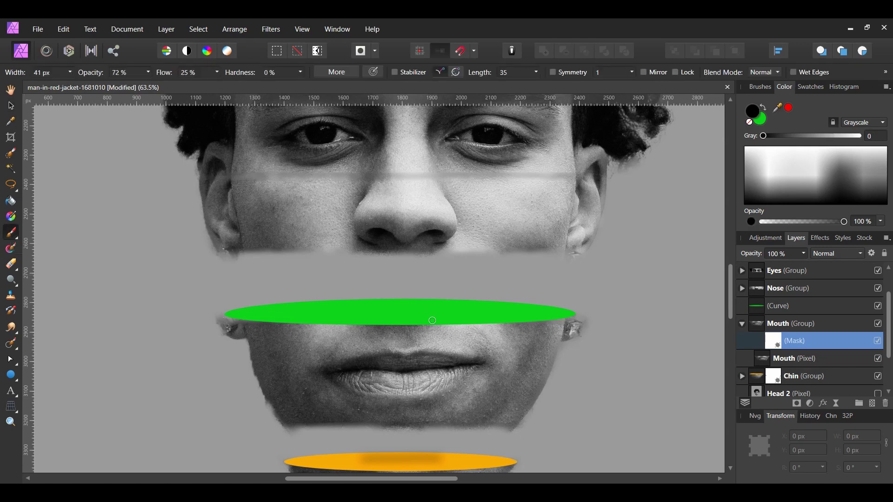
scroll(451, 416, up, 1)
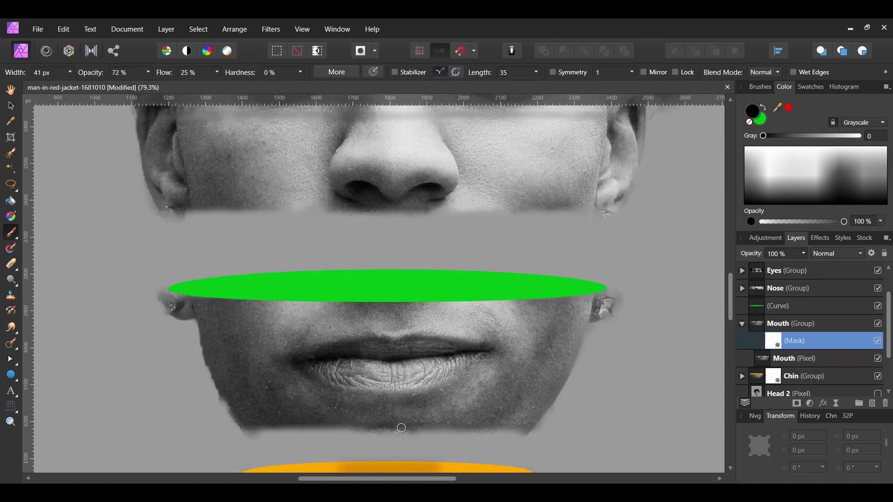
drag(229, 441, 258, 434)
- Add a pixel layer inside the Mouth group directly beneath its mask, and rename it as Mouth Shadow
click(788, 328)
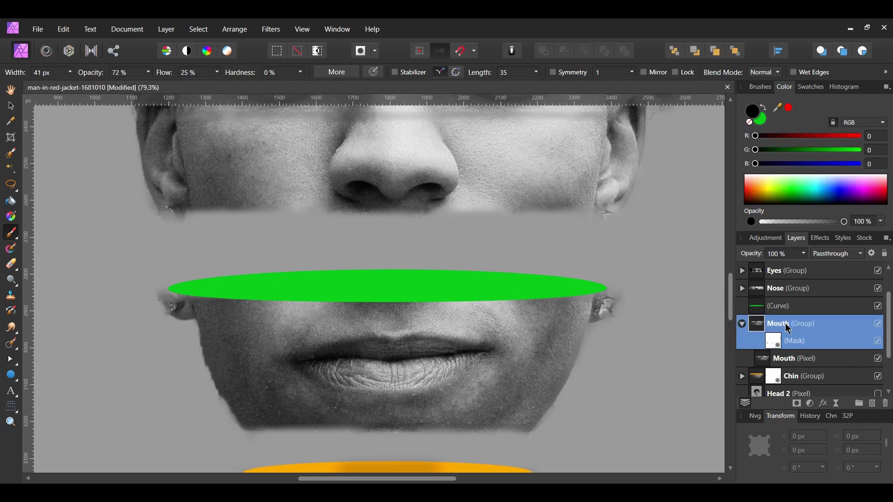
click(873, 403)
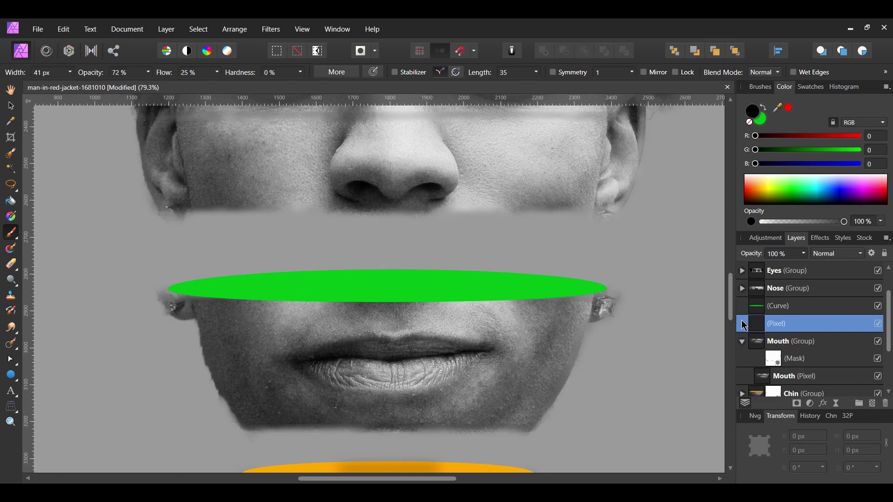
drag(745, 326, 793, 346)
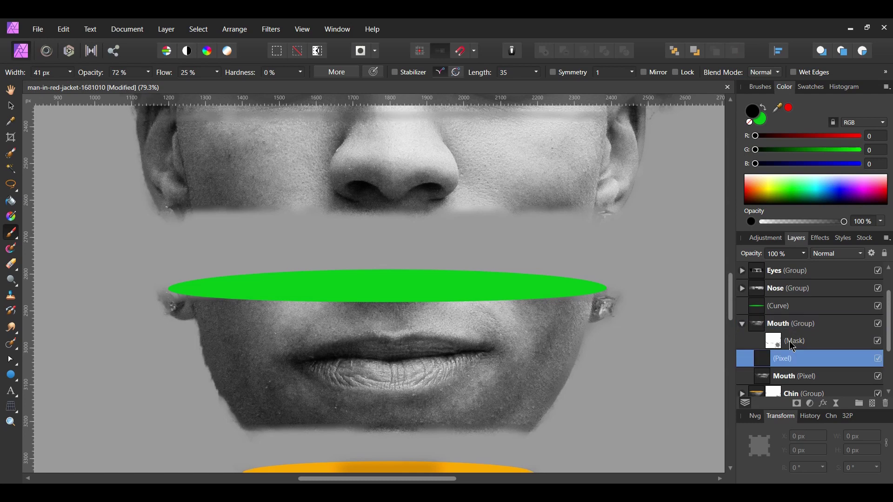
double_click(786, 359)
text(M)
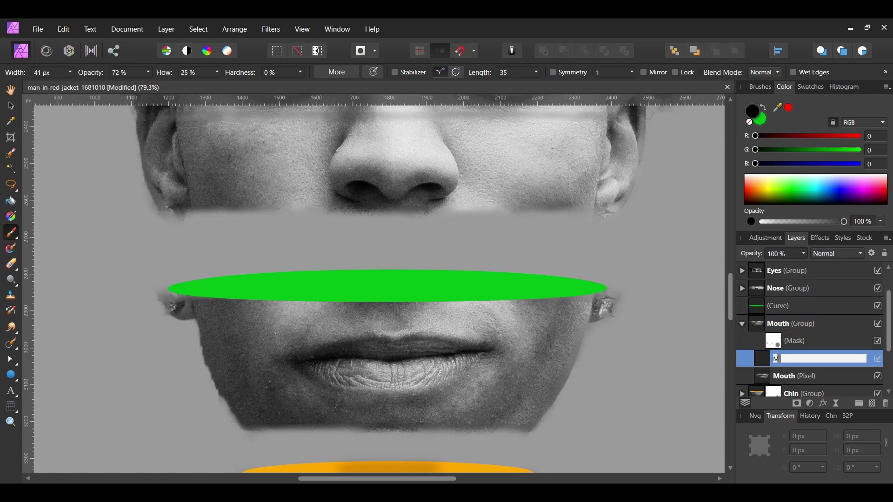
text(outh Shadow)
key(Return)
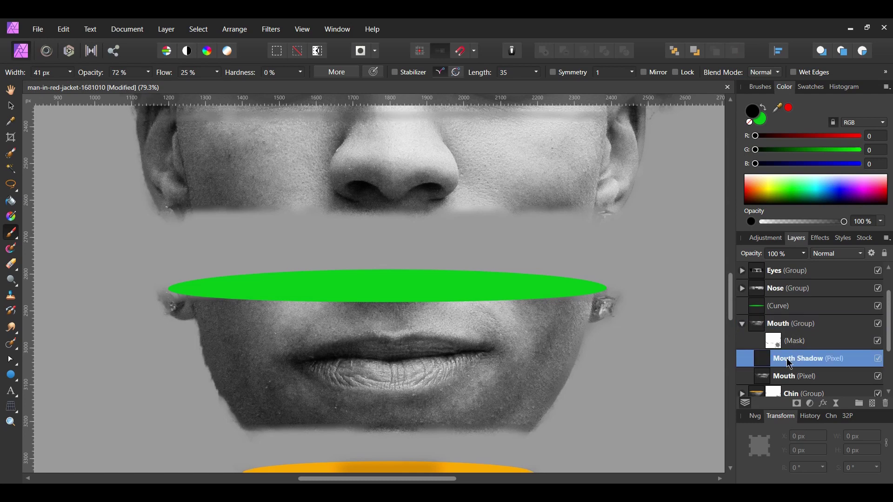
- Place the green curve beneath Mouth Shadow in the Mouth group and paint a black 41 px stroke across the ellipse's upper middle
click(9, 231)
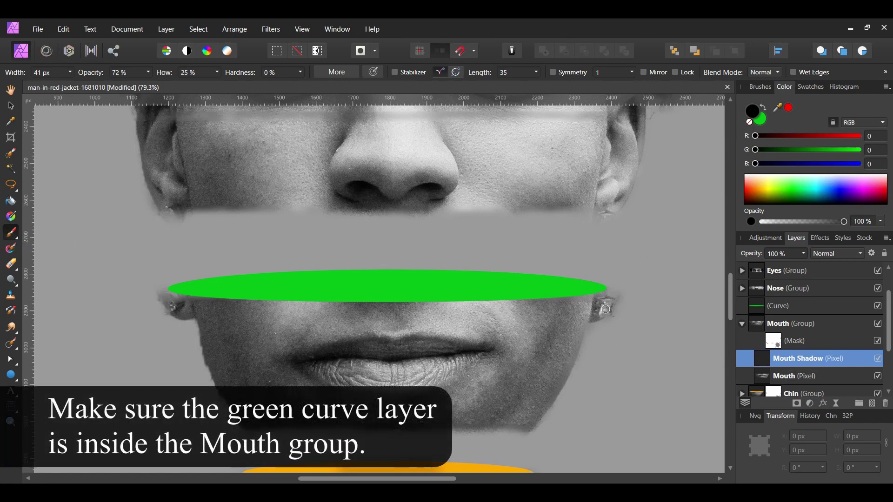
drag(782, 306, 791, 367)
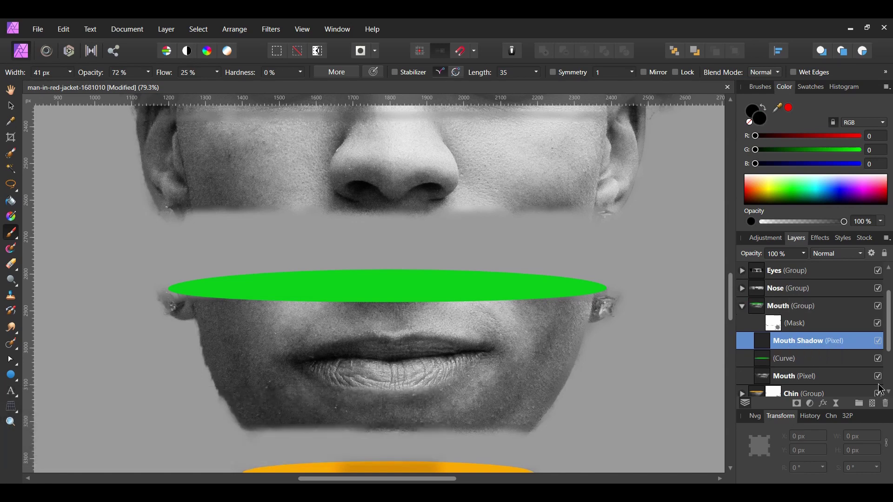
drag(304, 279, 462, 280)
- Give the Mouth Shadow layer a Gaussian Blur effect with an 18 px radius
click(825, 411)
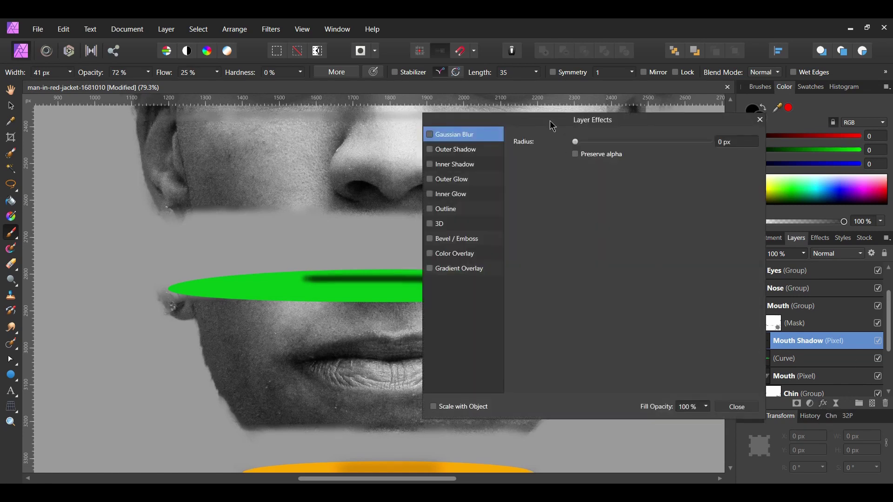
click(431, 136)
drag(461, 123, 539, 129)
click(814, 147)
text(18)
key(Return)
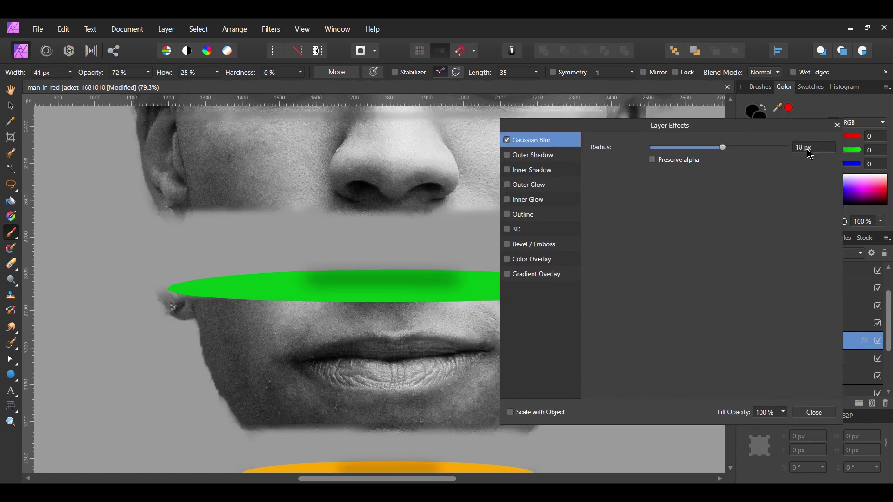
click(815, 412)
- Reduce the Mouth Shadow layer's opacity to 66%
key(v)
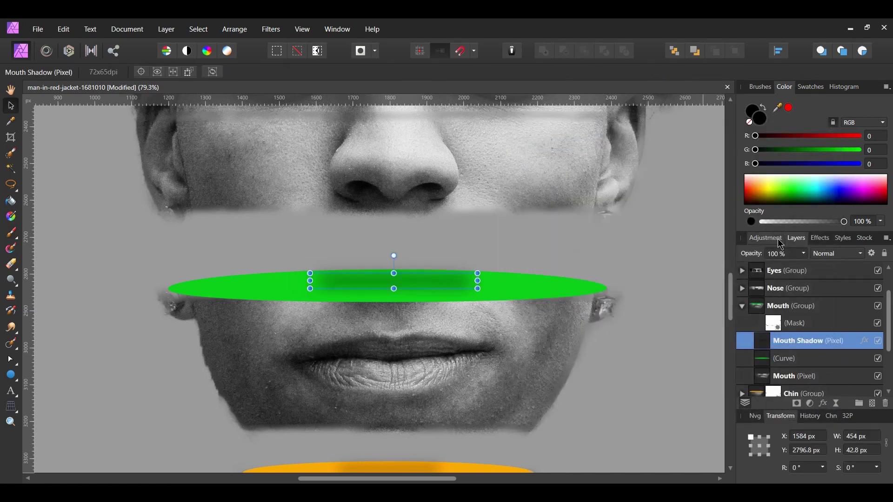
click(804, 255)
click(778, 266)
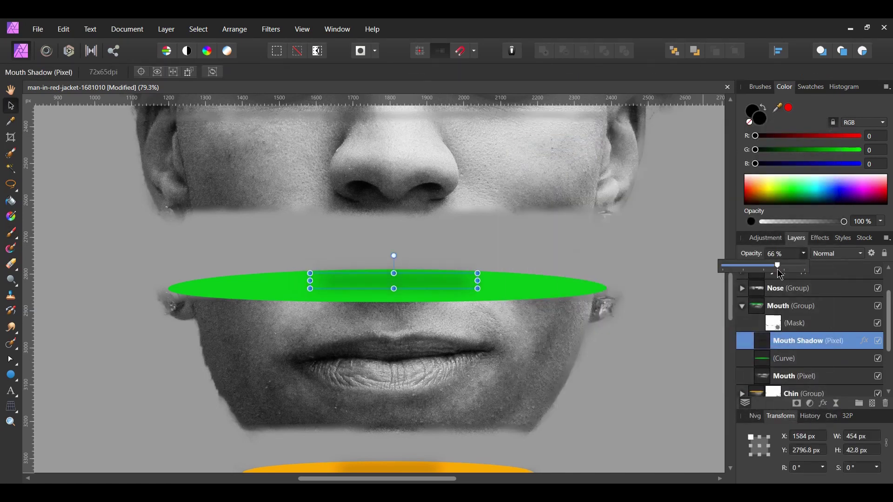
click(714, 307)
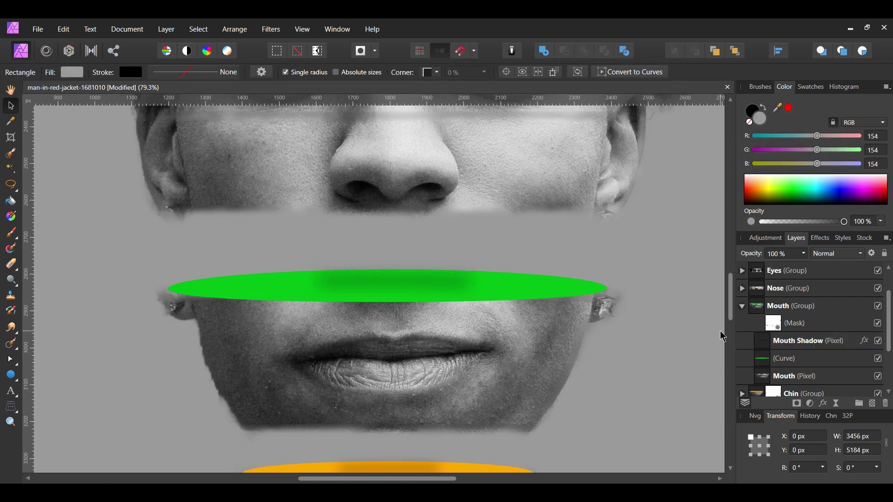
- Move the Nose group down to about Y 2647 px to open a gap beneath the eyes slice
key(ctrl+minus)
key(ctrl+minus)
click(403, 270)
drag(402, 272, 395, 316)
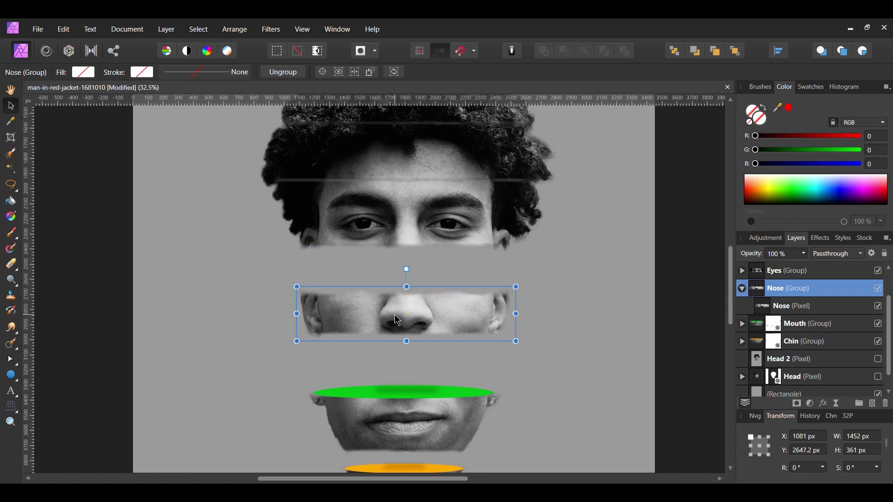
- Draw an ellipse about 1373 × 89 px across the cut upper edge of the nose slice
scroll(411, 301, up, 2)
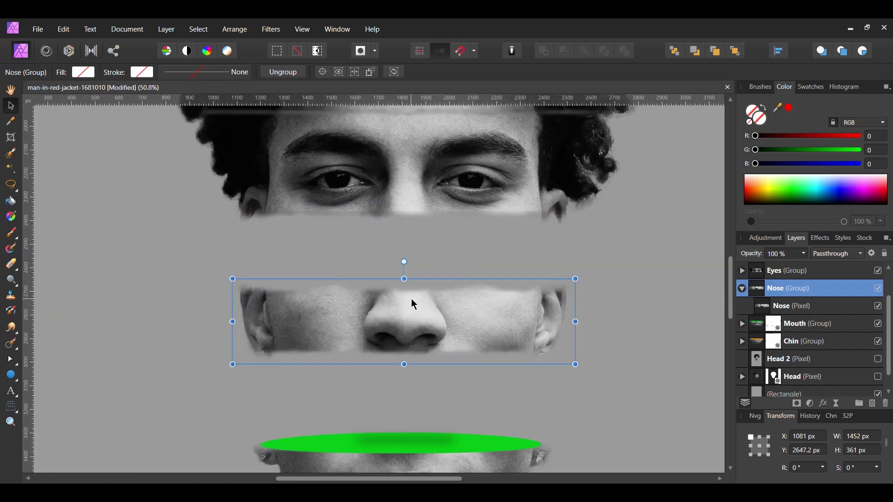
click(14, 380)
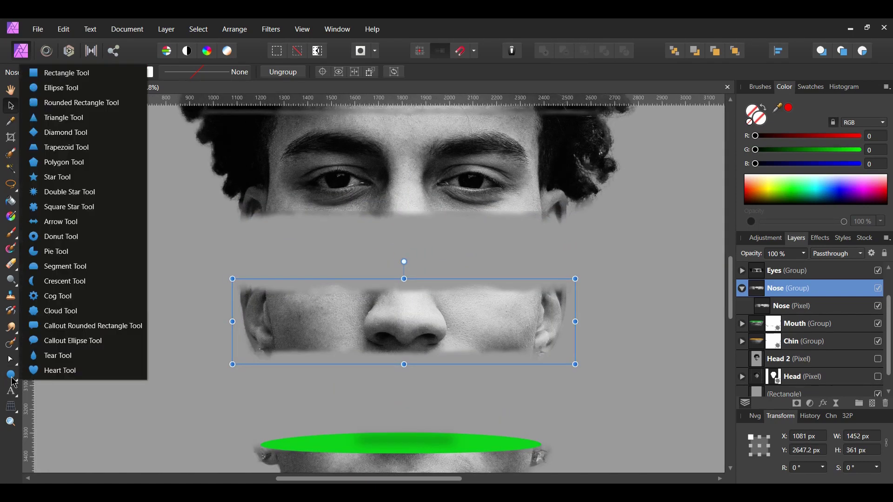
click(14, 380)
drag(245, 273, 565, 293)
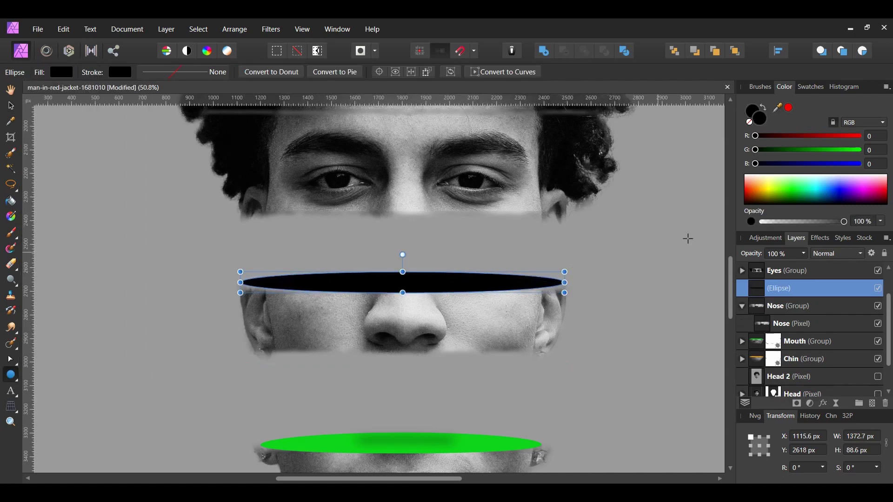
- Fill the nose slice's ellipse with blue #002BD1
double_click(756, 119)
drag(516, 140, 773, 166)
scroll(465, 470, right, 2)
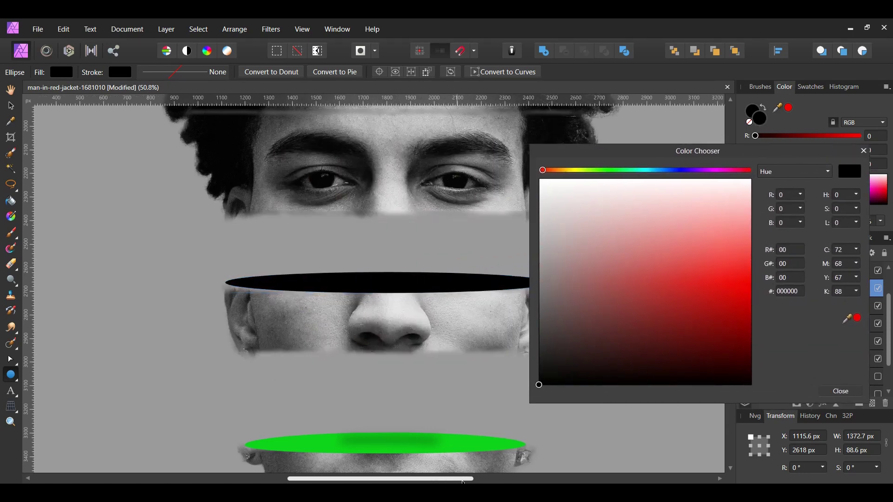
double_click(798, 293)
text(002BD1)
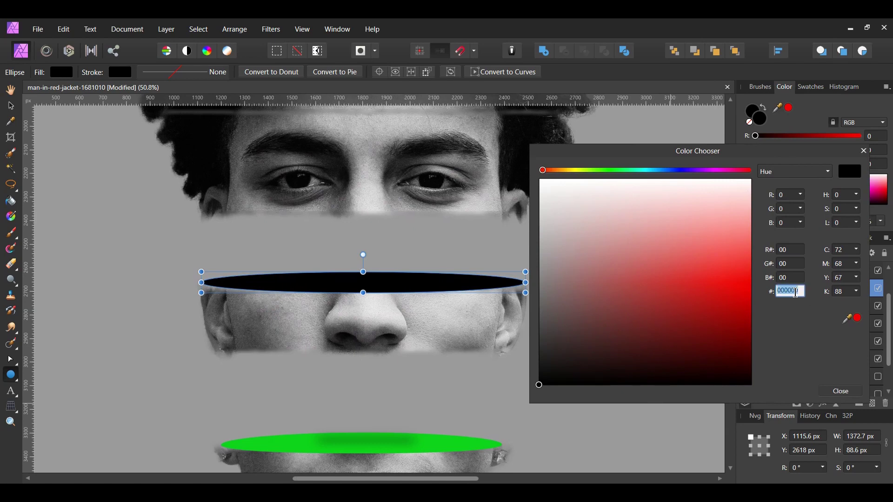
key(Return)
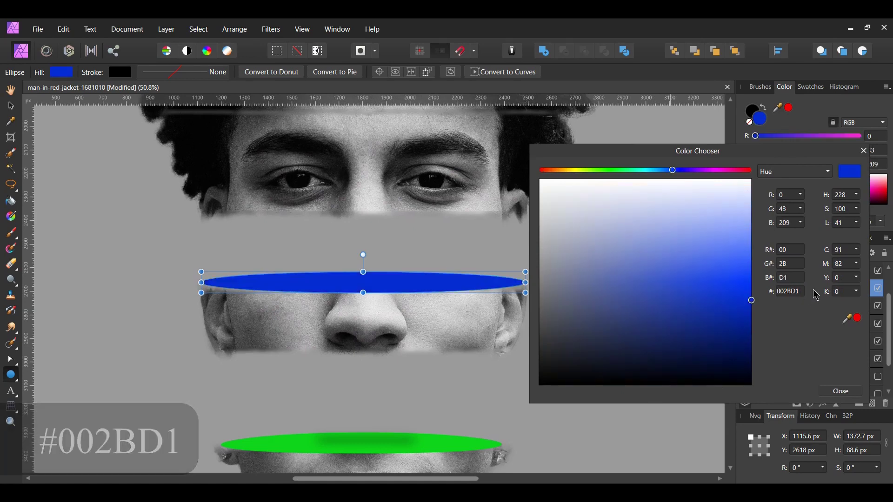
click(849, 392)
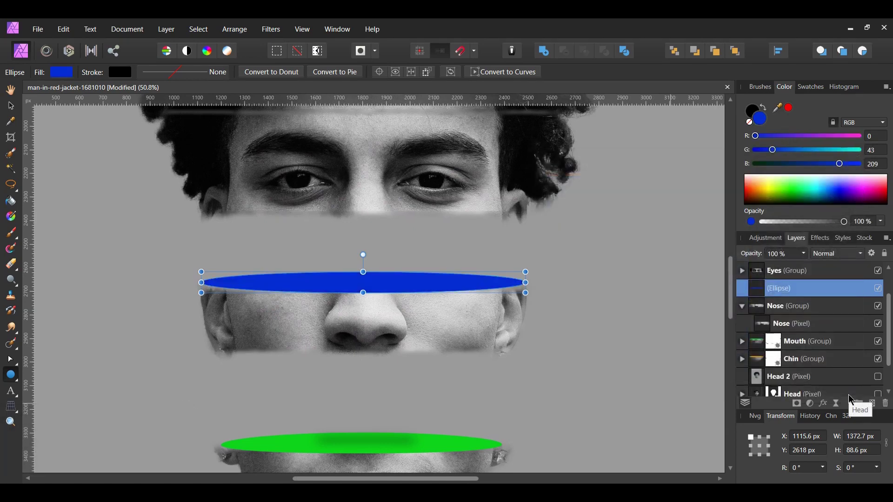
- Convert the blue ellipse to a curve about 97 px tall and place it inside the Nose group above the Nose layer
click(527, 73)
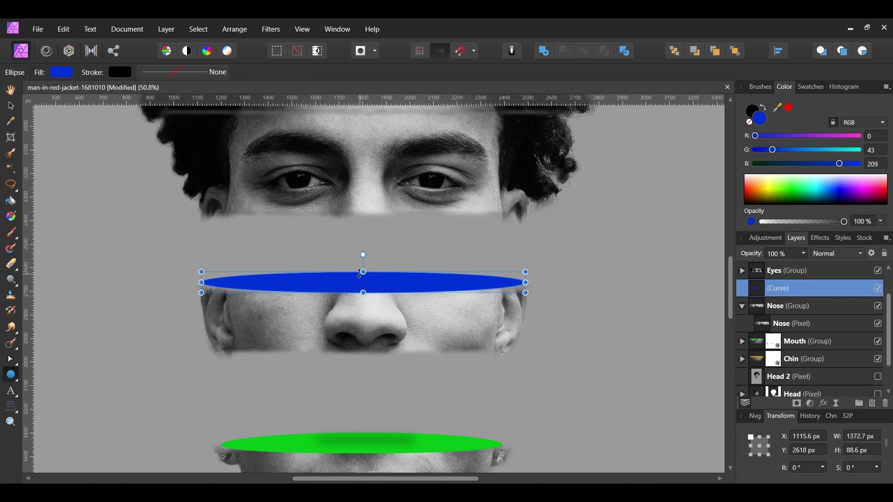
drag(364, 272, 364, 270)
drag(756, 288, 778, 315)
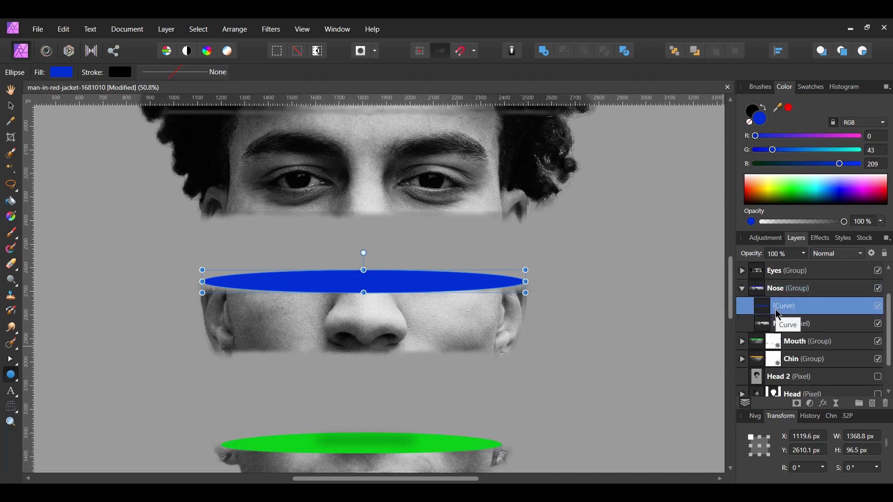
- Add a new pixel layer inside the Nose group above the blue curve and name it Nose Shadow
click(791, 289)
click(873, 404)
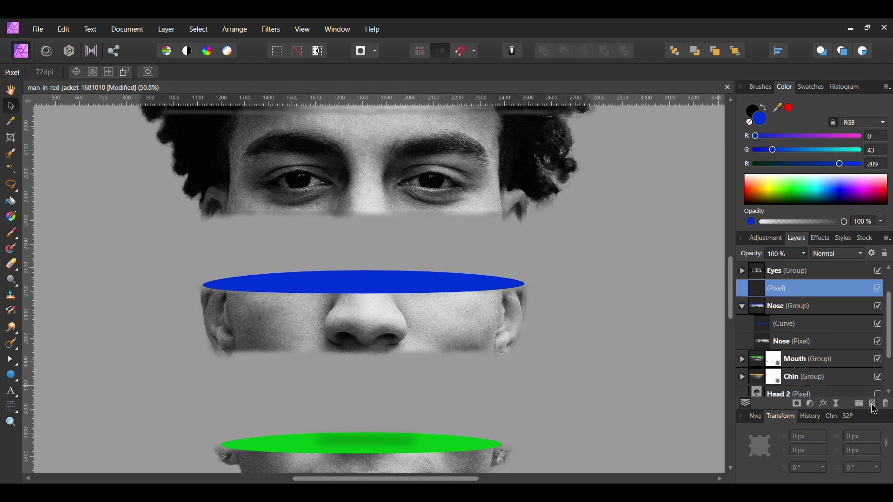
drag(744, 294, 776, 315)
double_click(786, 306)
text(Nose Shadow)
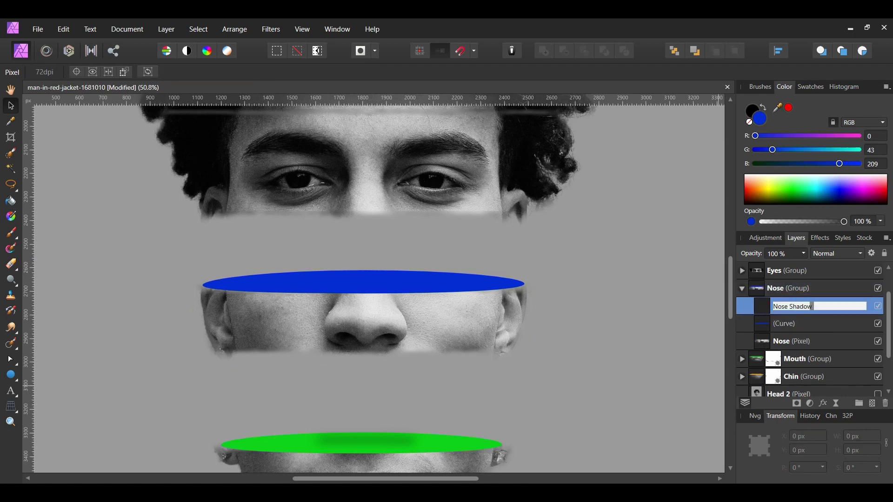
key(Return)
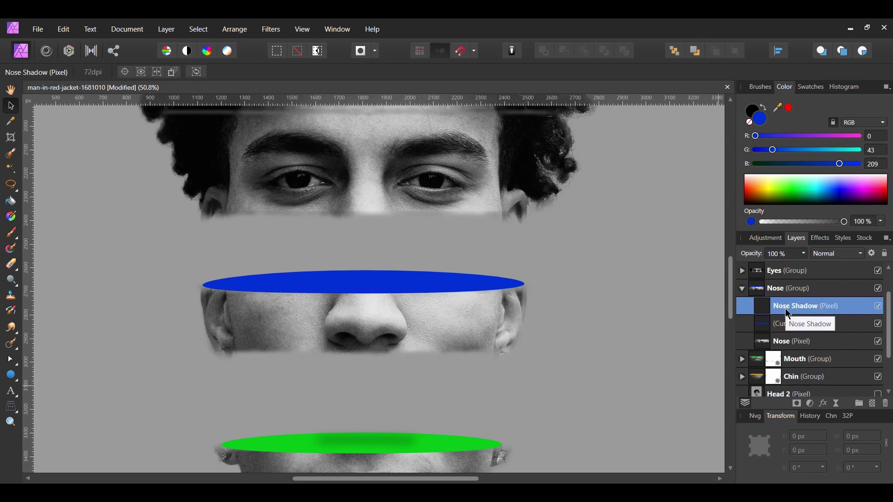
- Paint a soft black stroke along the upper middle of the blue ellipse with a brush about 62.4 px wide
click(9, 236)
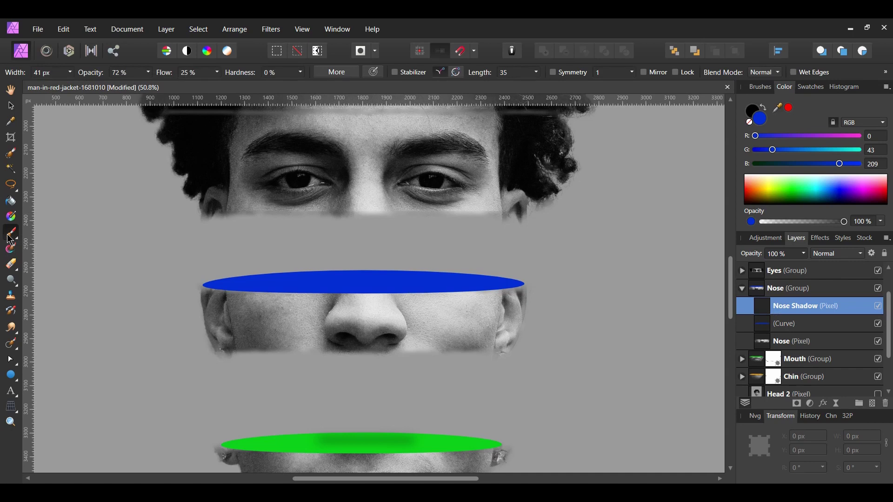
drag(772, 150, 756, 150)
drag(840, 164, 745, 170)
key(bracketright)
drag(303, 277, 411, 277)
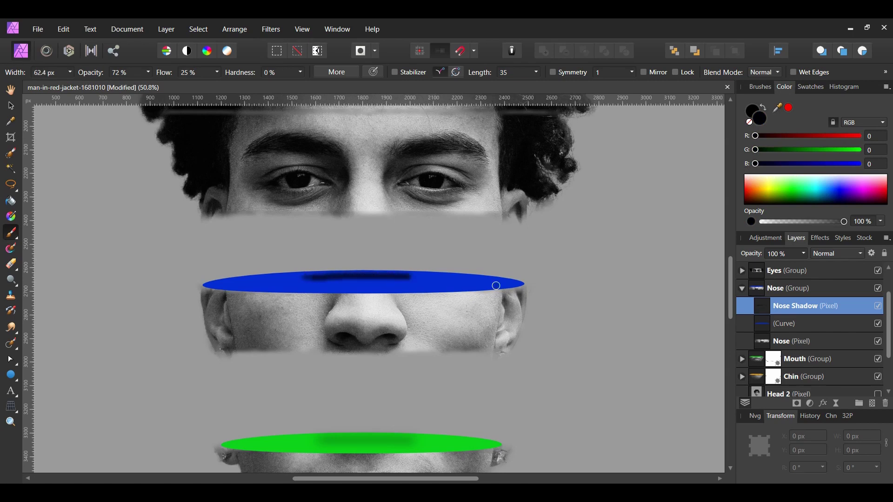
- Apply a 12 px Gaussian Blur effect to the Nose Shadow layer and set its opacity to 75%
click(823, 404)
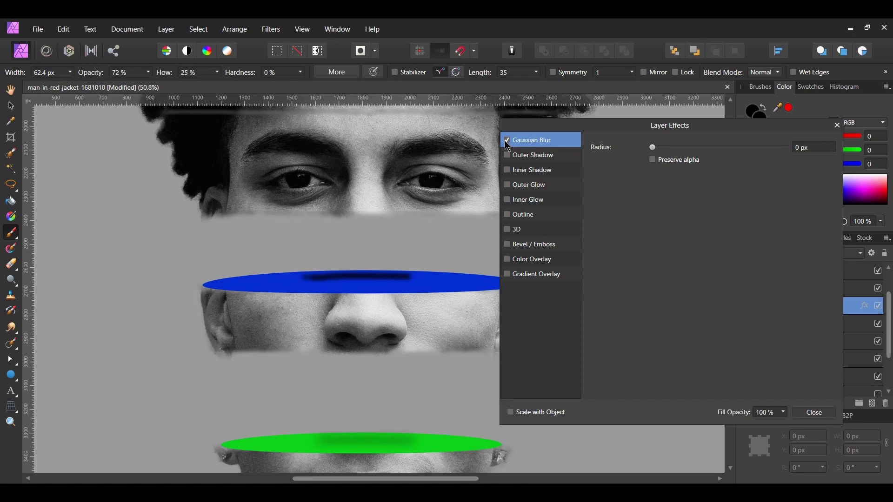
click(803, 147)
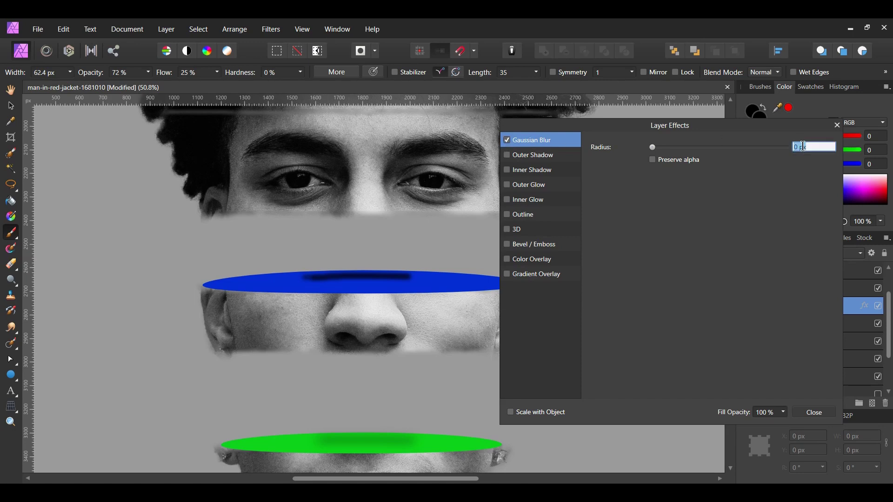
text(12)
key(Return)
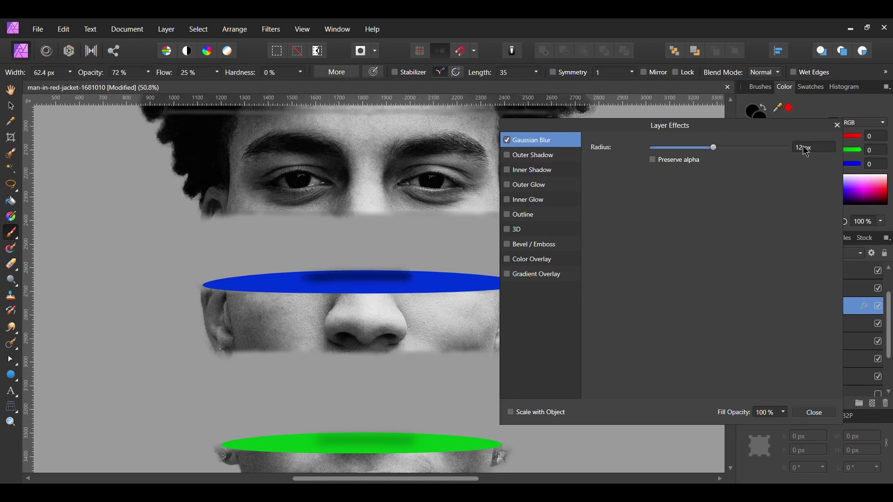
click(823, 413)
drag(802, 255, 807, 287)
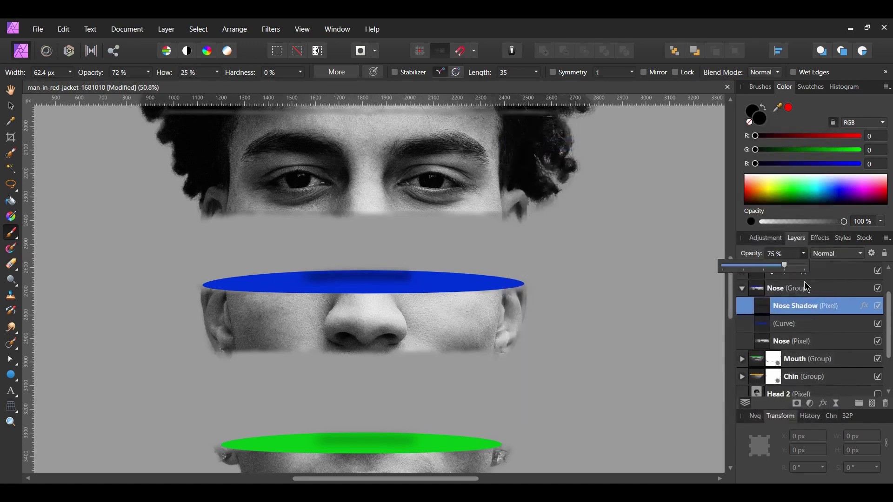
- Move the Eyes group down to open a gap beneath the forehead slice
click(733, 307)
click(742, 288)
click(760, 279)
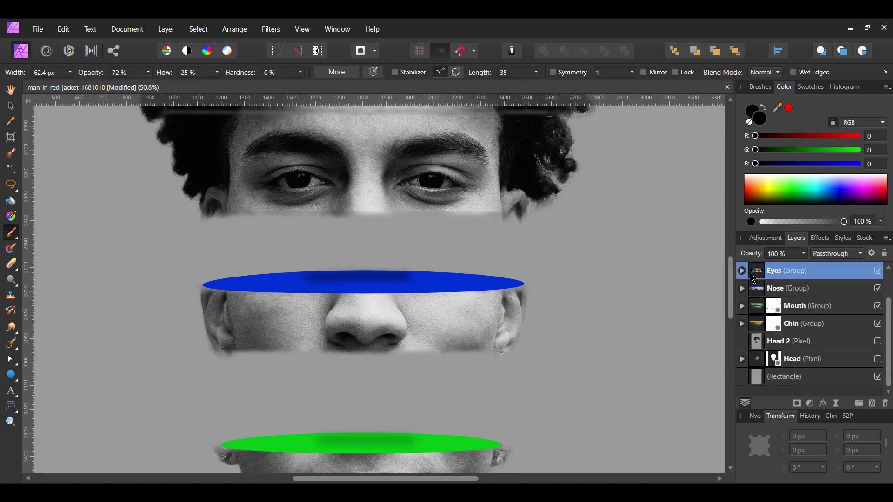
click(743, 271)
key(v)
scroll(368, 231, up, 3)
drag(367, 231, 364, 307)
- Draw an ellipse about 1751 × 138 px across the cut upper edge of the eyes slice and fill it with orange-red #F03200
click(12, 378)
drag(145, 252, 559, 284)
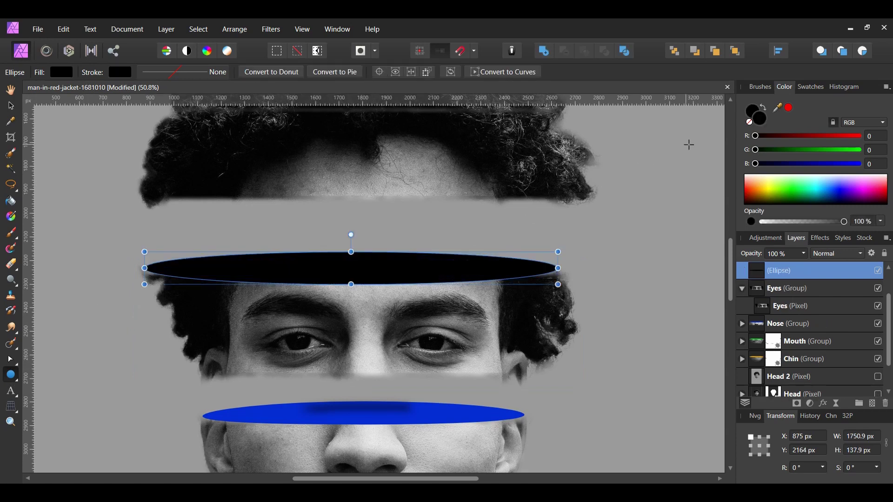
double_click(760, 125)
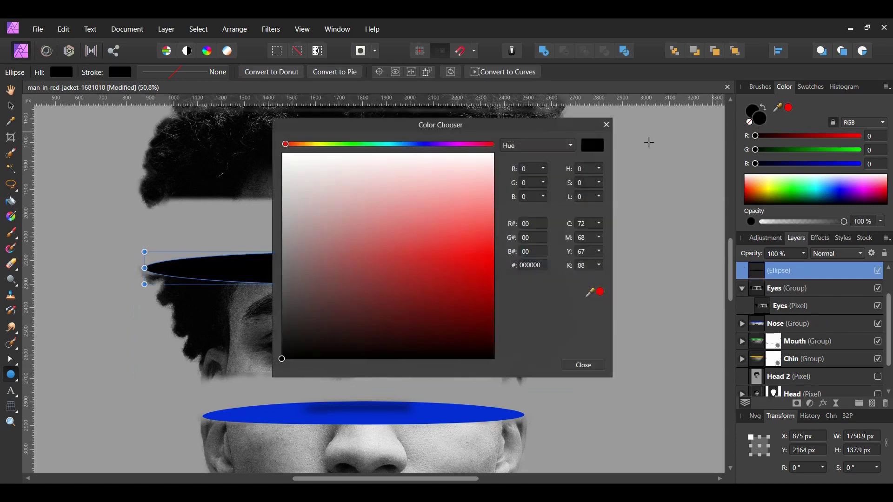
drag(495, 132, 703, 136)
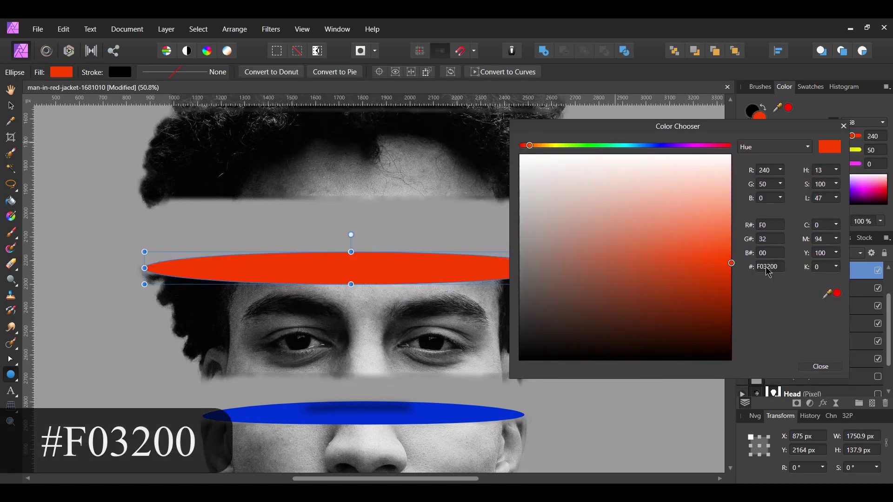
click(821, 367)
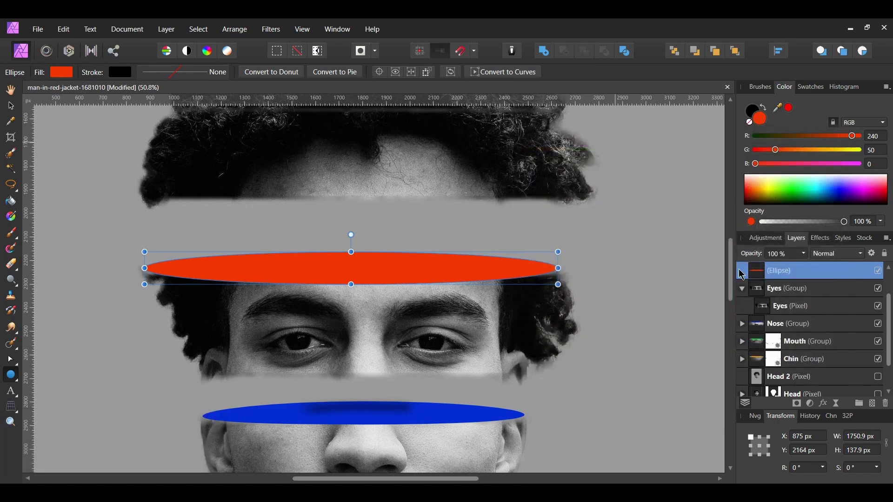
- Place the orange-red ellipse inside the Eyes group above the Eyes layer and convert it to a curve
scroll(745, 279, up, 2)
drag(778, 321, 784, 328)
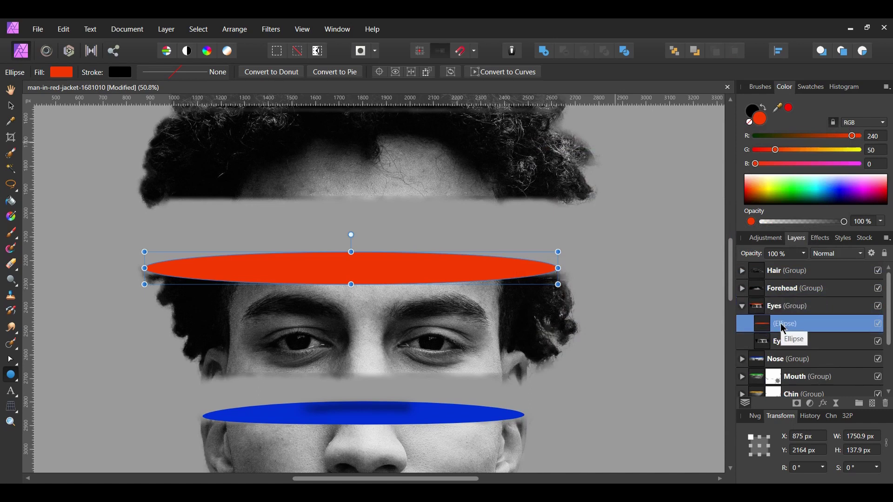
scroll(784, 328, down, 3)
click(520, 72)
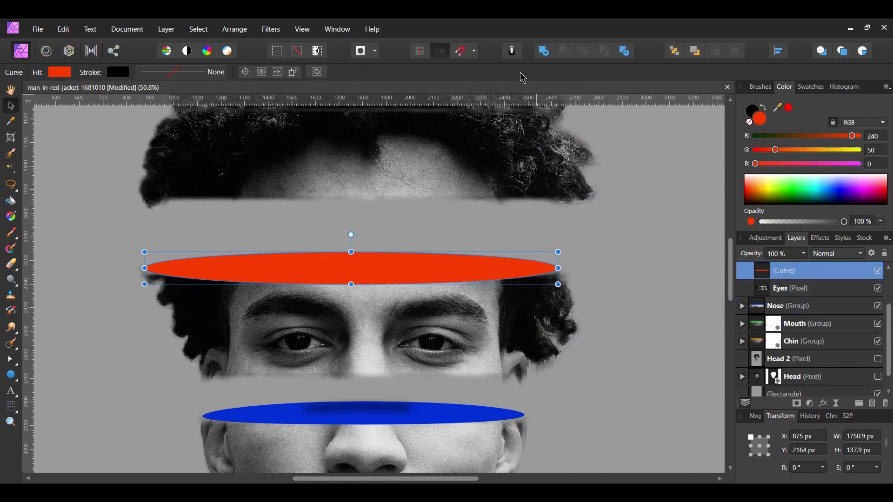
- Add a mask to the Eyes group
scroll(812, 352, up, 3)
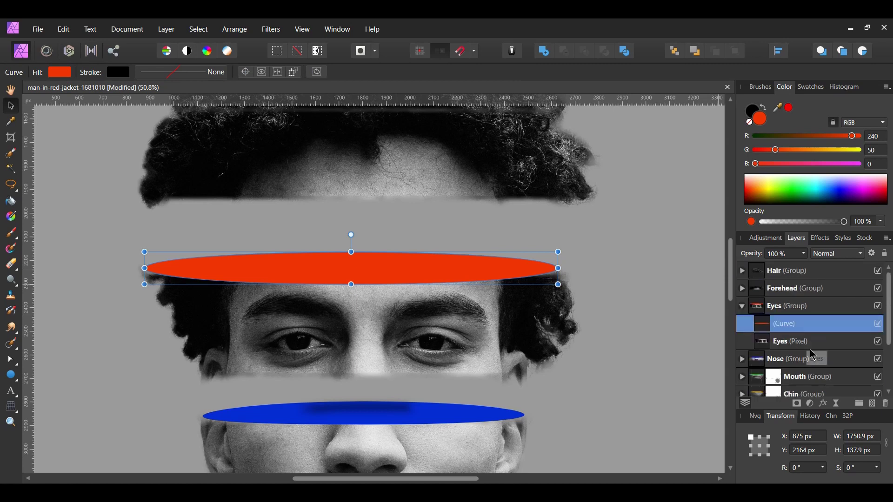
click(797, 404)
key(b)
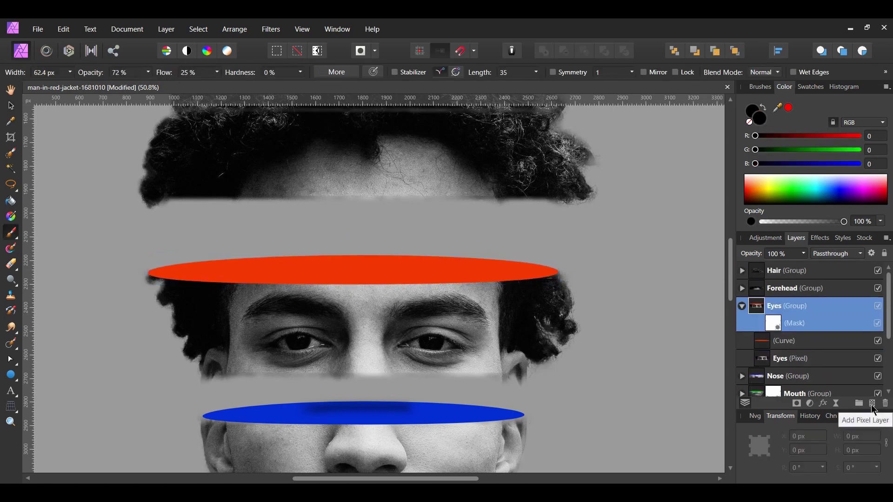
- Add a new pixel layer inside the Eyes group above the orange-red curve and name it Eye Shadow
click(873, 405)
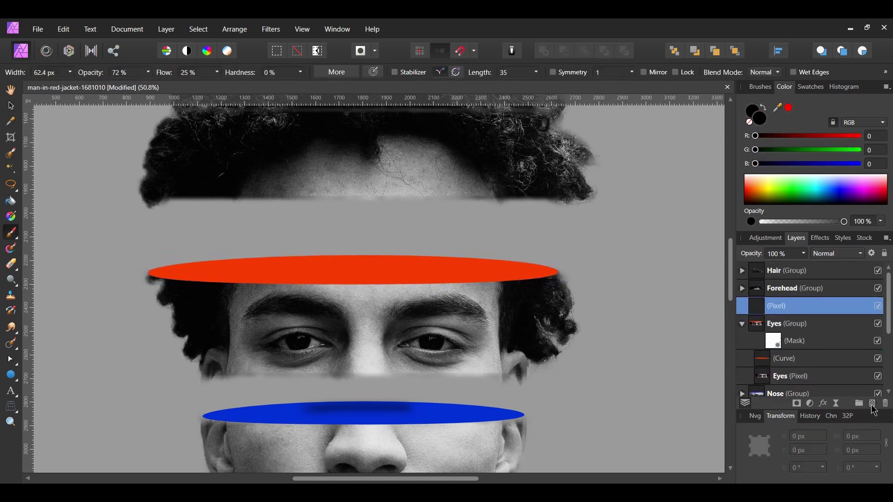
drag(743, 308, 789, 334)
key(e)
double_click(795, 342)
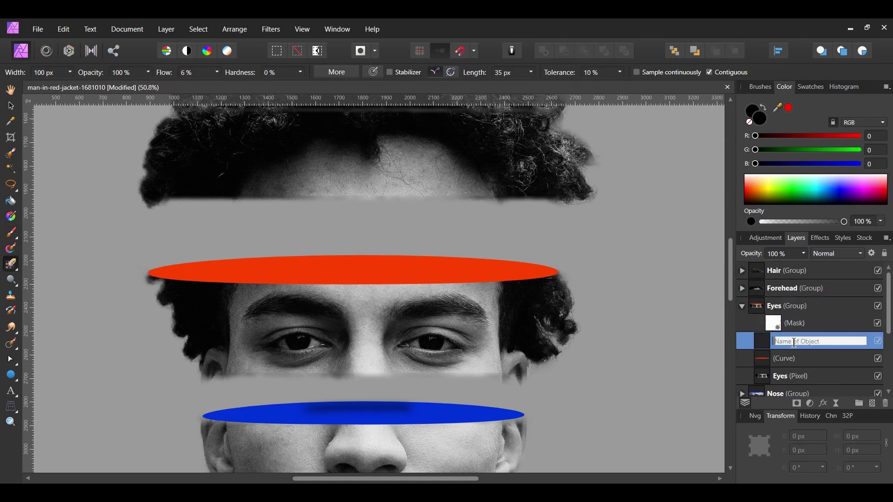
text(Eye Shadow)
key(Return)
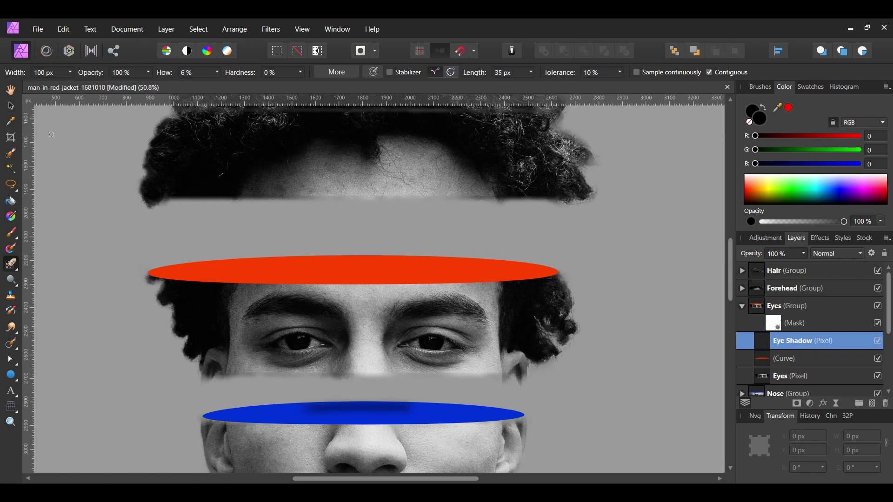
- Paint a soft black stroke along the upper middle of the orange-red ellipse with a brush about 82.5 px wide
click(11, 106)
click(11, 234)
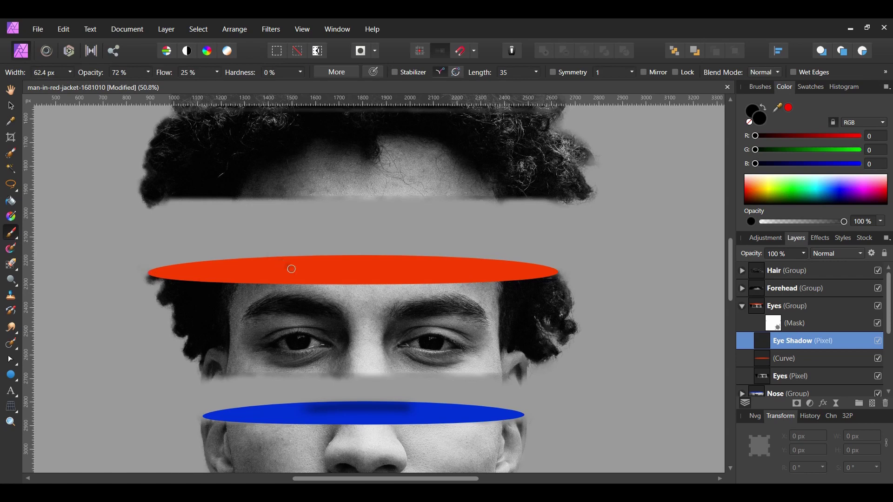
key(bracketright)
drag(285, 264, 409, 263)
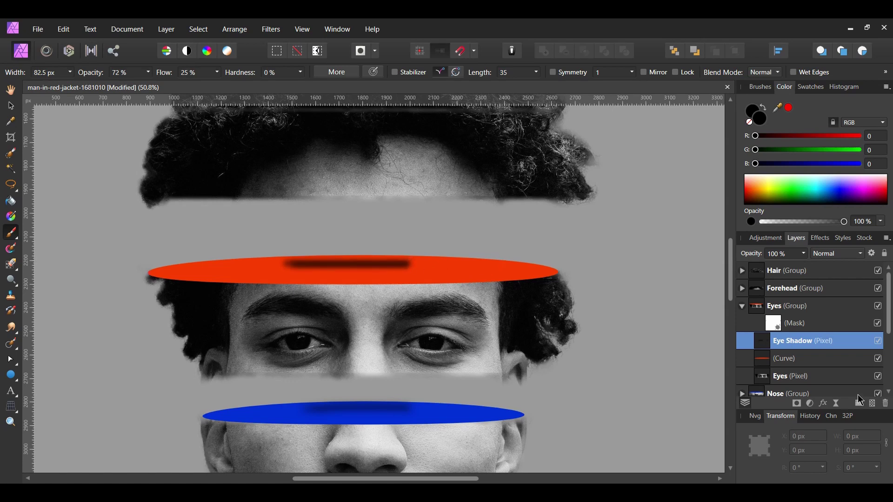
- Apply a 22 px Gaussian Blur effect to the Eye Shadow layer and set its opacity to 65%
click(824, 403)
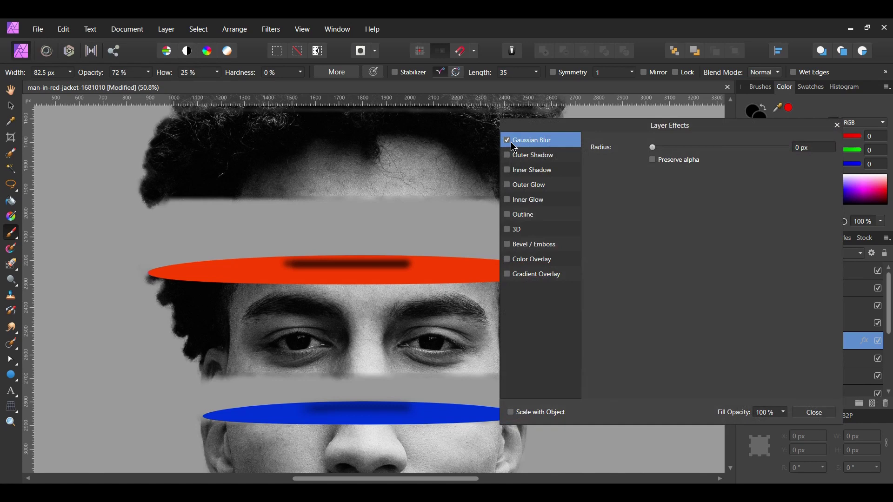
click(807, 148)
text(2)
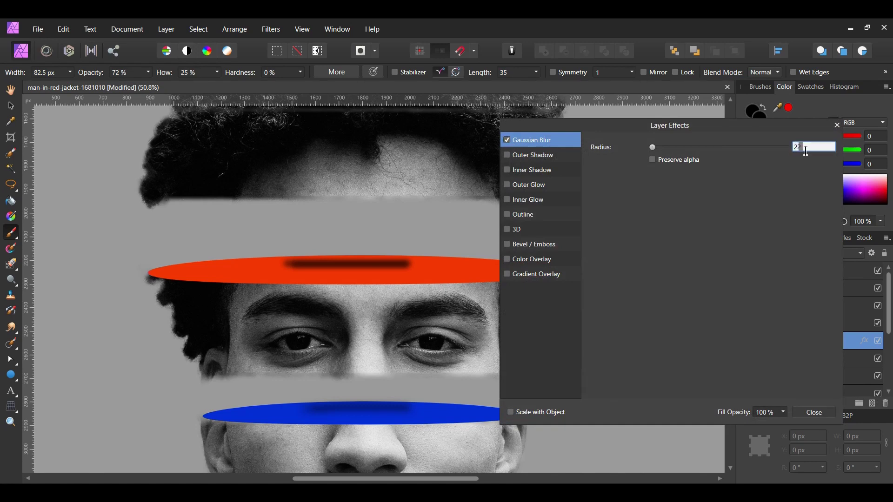
text(2)
key(Return)
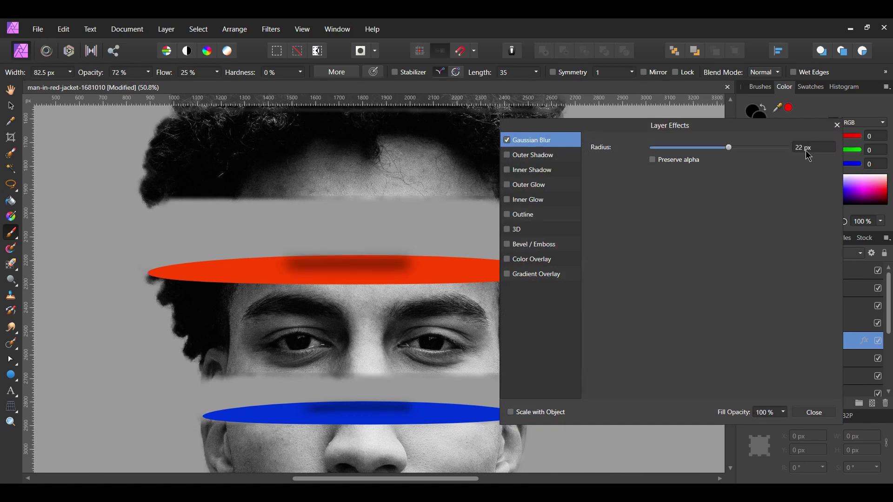
click(830, 418)
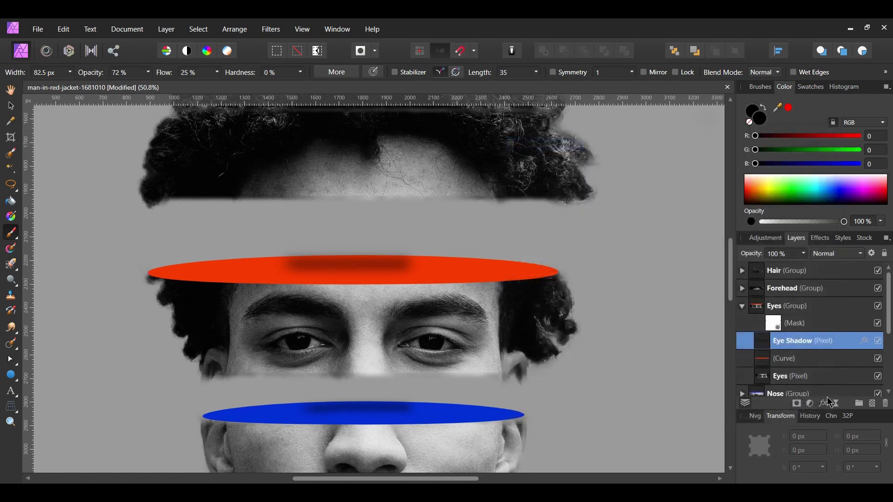
click(804, 254)
drag(803, 253, 786, 273)
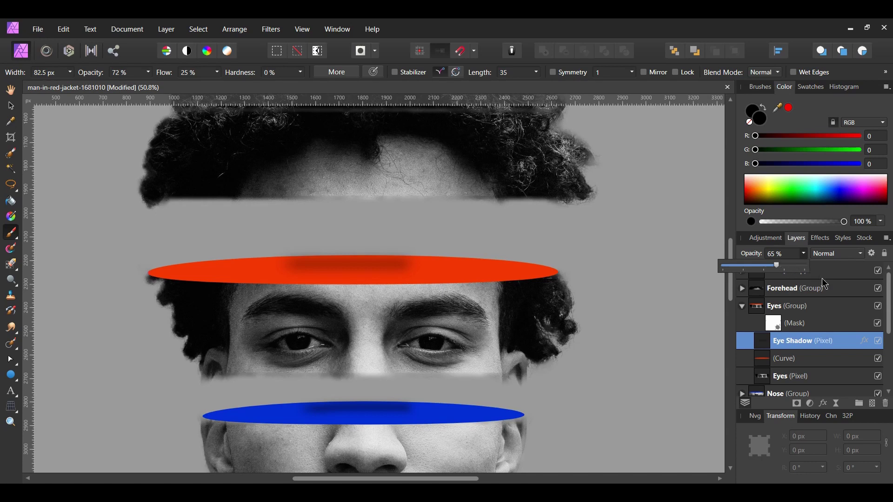
- Move the Forehead group down to about Y 1915 px to open a gap beneath the hair slice
click(742, 307)
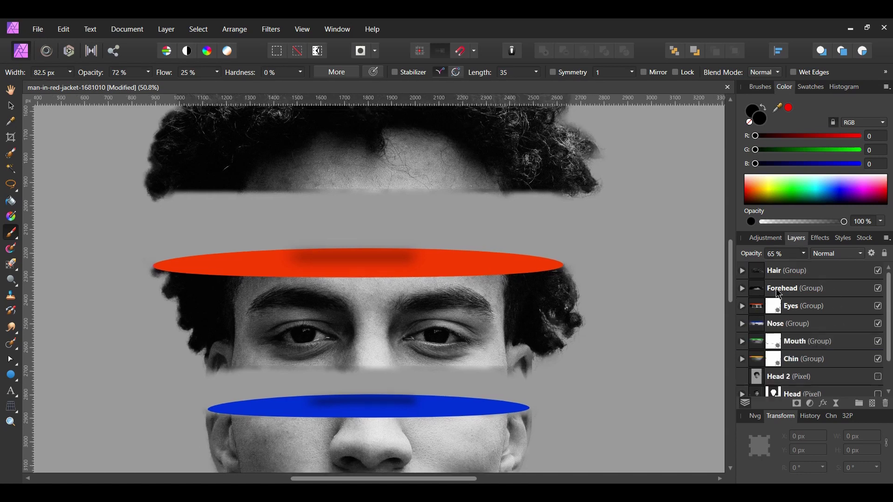
click(779, 292)
key(v)
click(742, 289)
scroll(361, 179, down, 2)
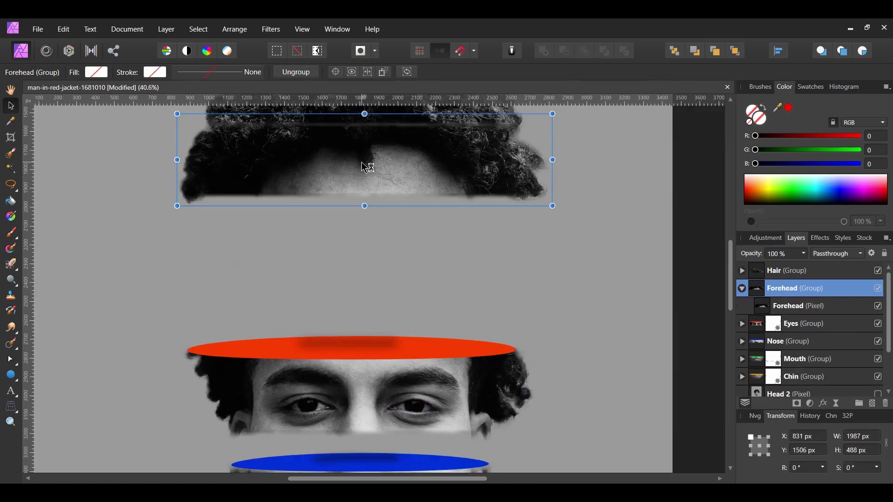
drag(362, 180, 362, 239)
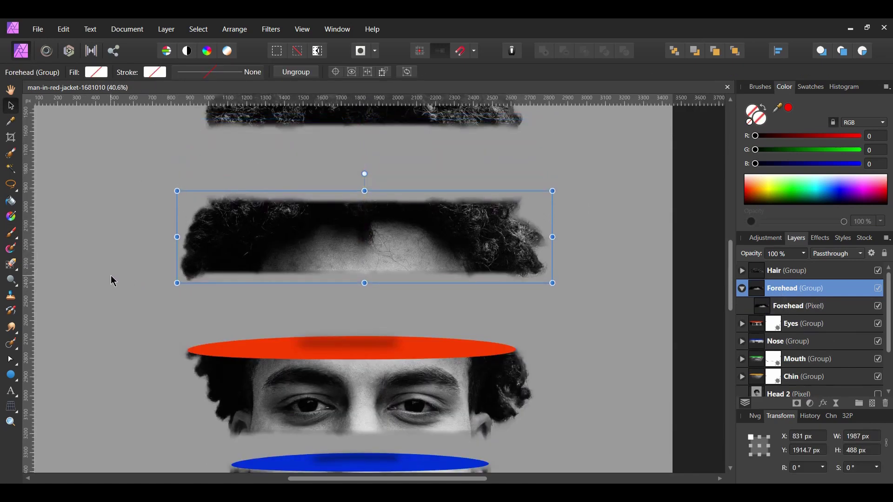
- Draw an ellipse about 1667 × 118 px across the cut upper edge of the forehead slice and fill it with magenta #D93DDF
click(17, 375)
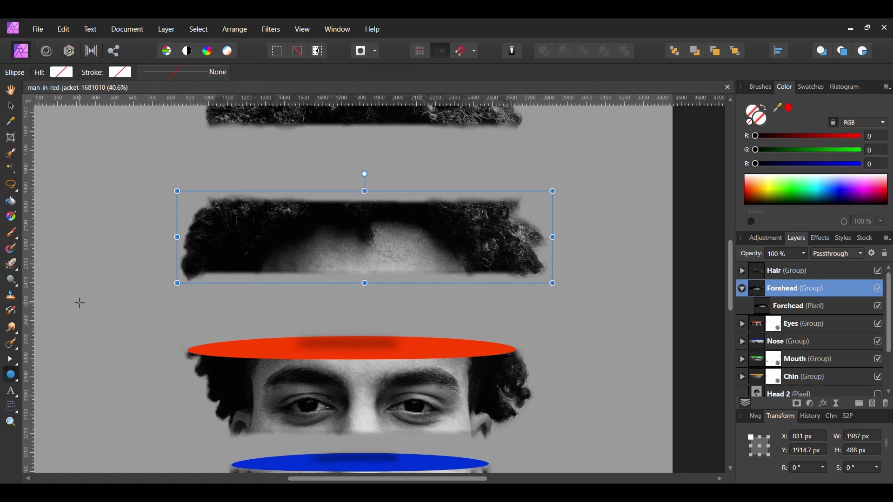
drag(208, 185, 523, 206)
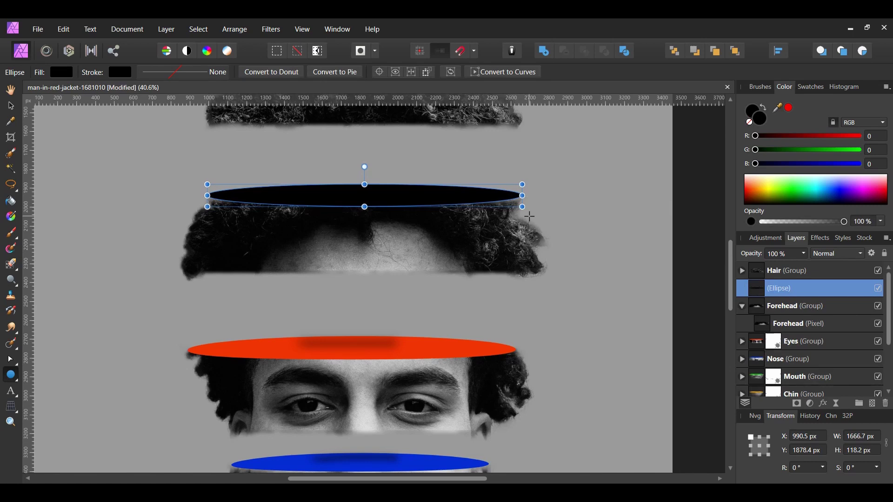
double_click(758, 120)
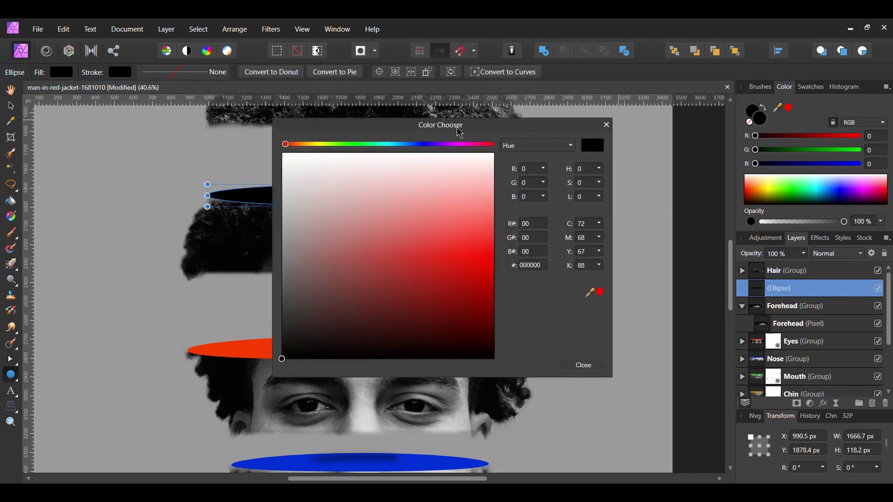
drag(460, 132, 692, 133)
click(768, 266)
text(D93DDF)
key(Return)
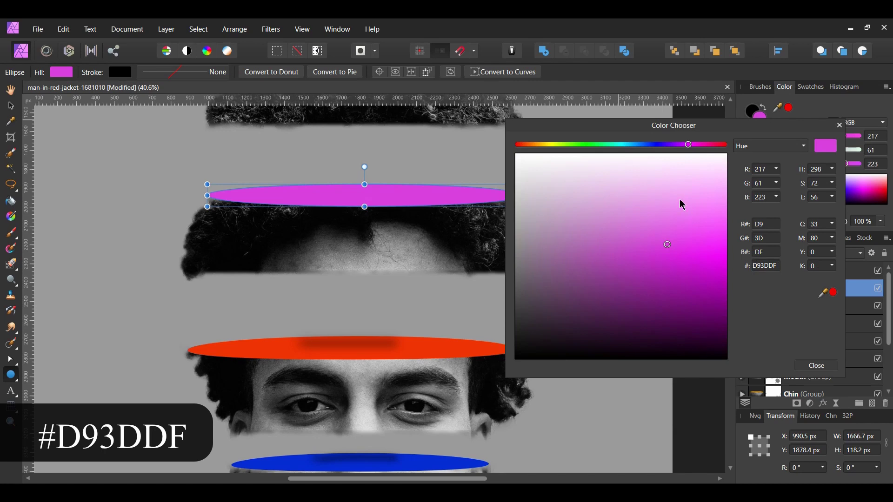
- Convert the magenta ellipse to curves and place it above the forehead image inside the Forehead group, with a mask on the group
click(817, 366)
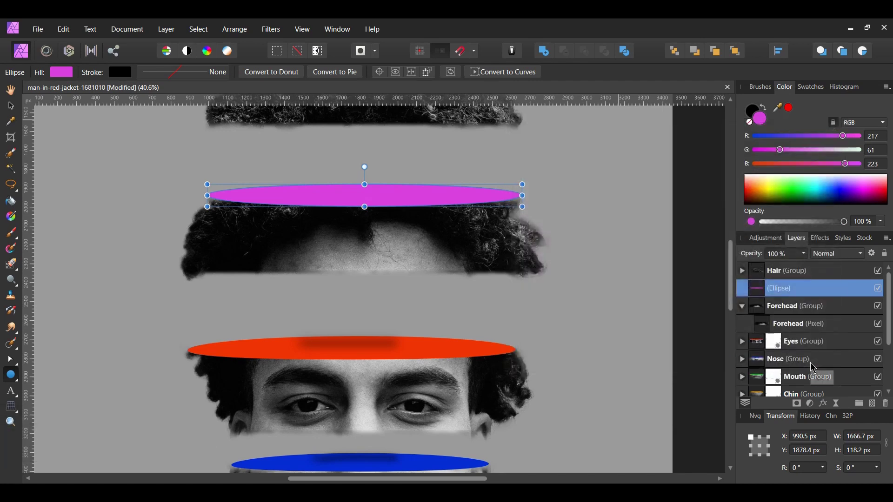
click(516, 72)
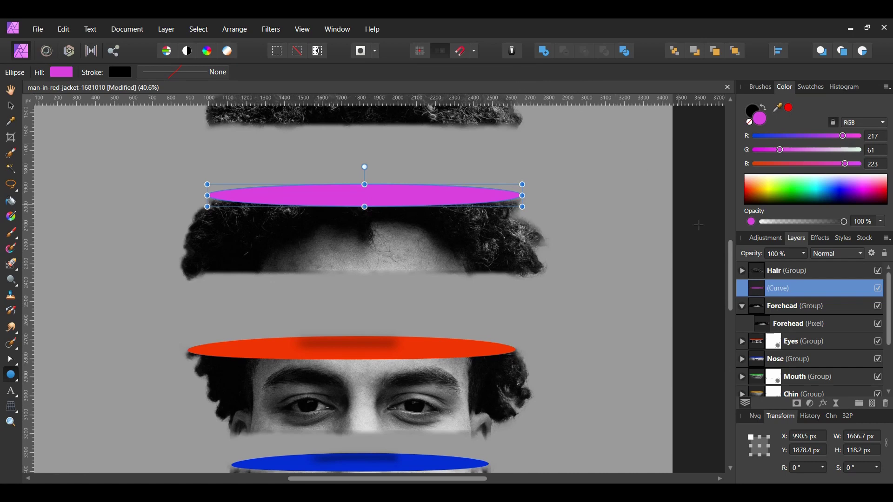
drag(756, 290, 777, 317)
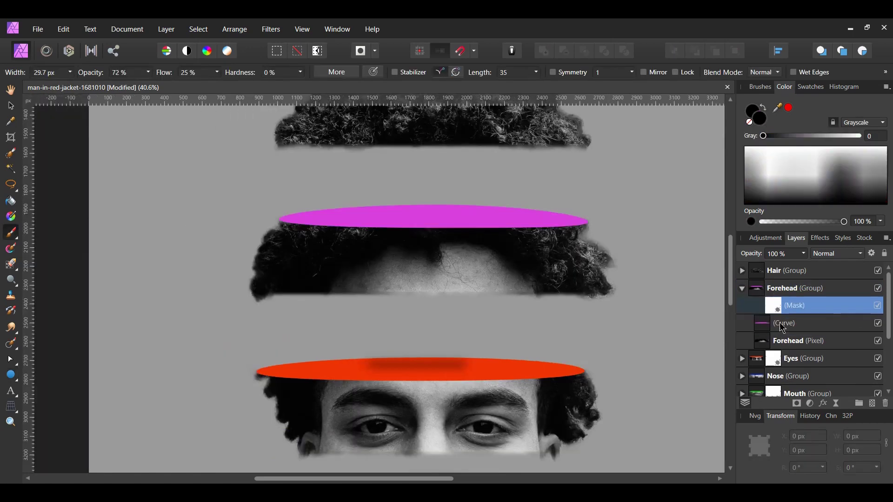
text(Forehead)
- Add a new pixel layer above the magenta curve inside the Forehead group and name it Forehead Shadow
click(780, 291)
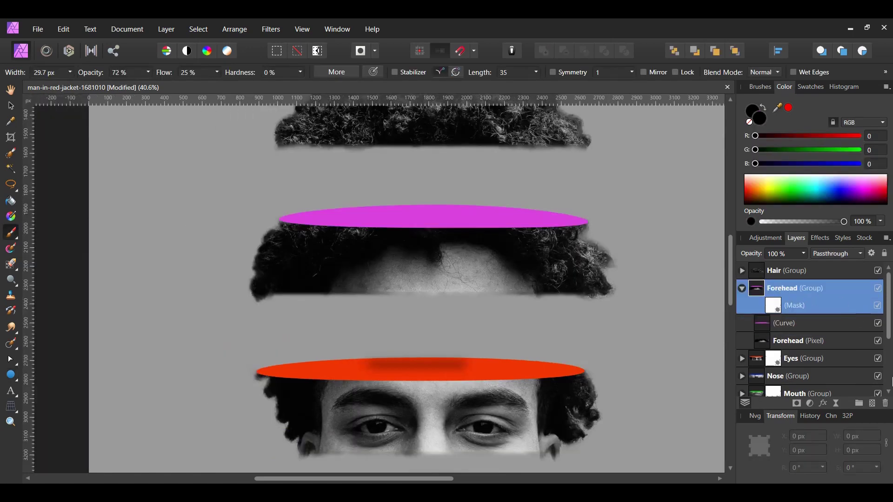
click(873, 405)
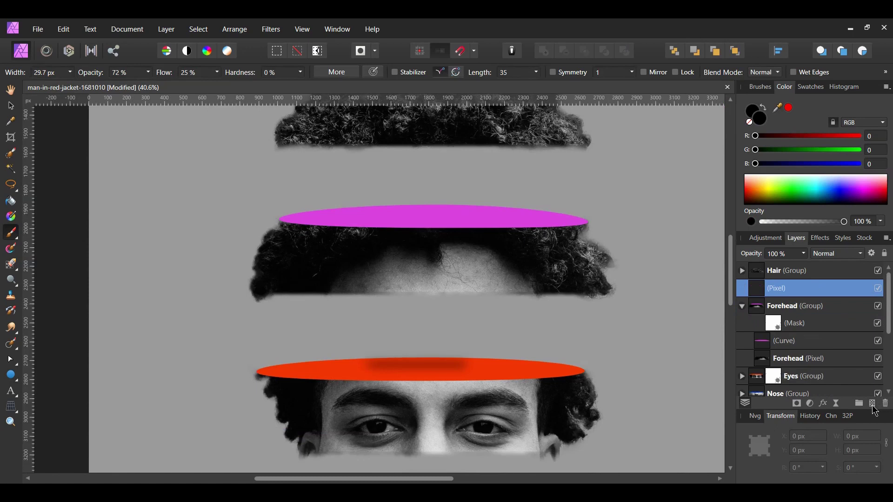
drag(745, 294, 776, 313)
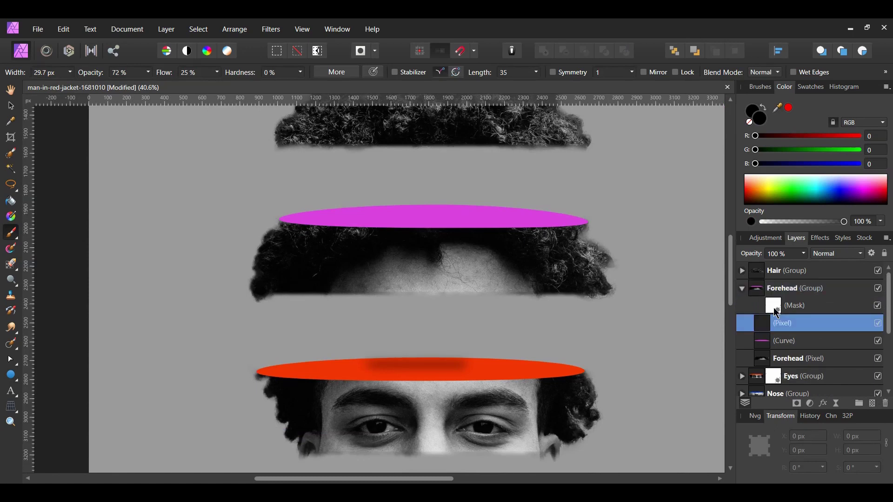
double_click(794, 325)
text(Forehead Shadow)
key(Return)
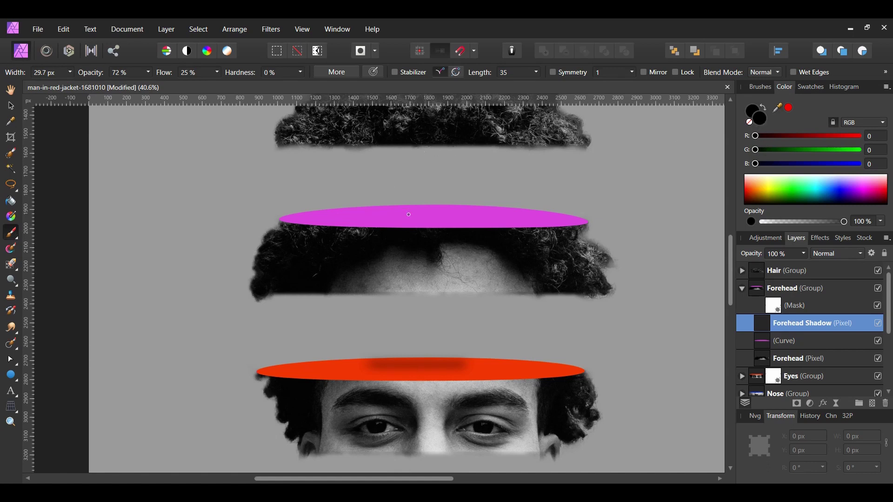
- Paint a soft black stroke along the upper middle of the magenta ellipse with a brush about 120 px wide
key(bracketright)
key(bracketright)
key(bracketright)
key(bracketright)
key(bracketright)
drag(380, 213, 474, 216)
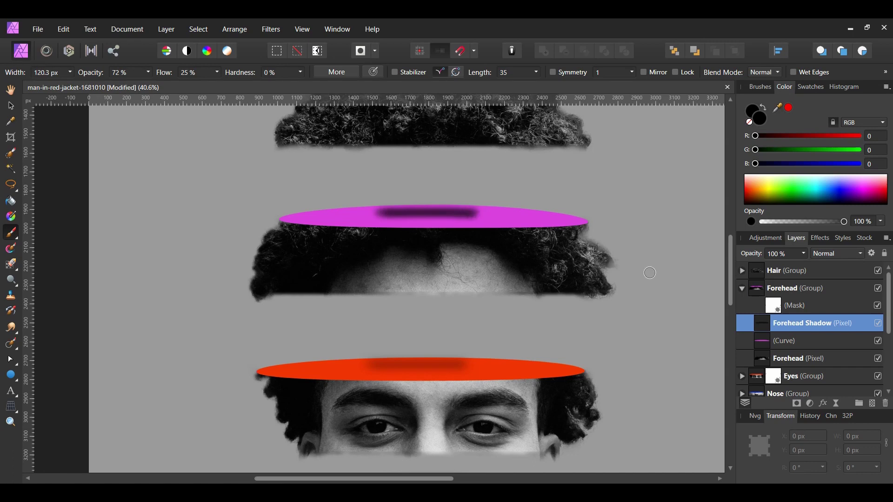
- Apply a 22 px Gaussian Blur effect to the Forehead Shadow layer and set its opacity to 65%
click(825, 408)
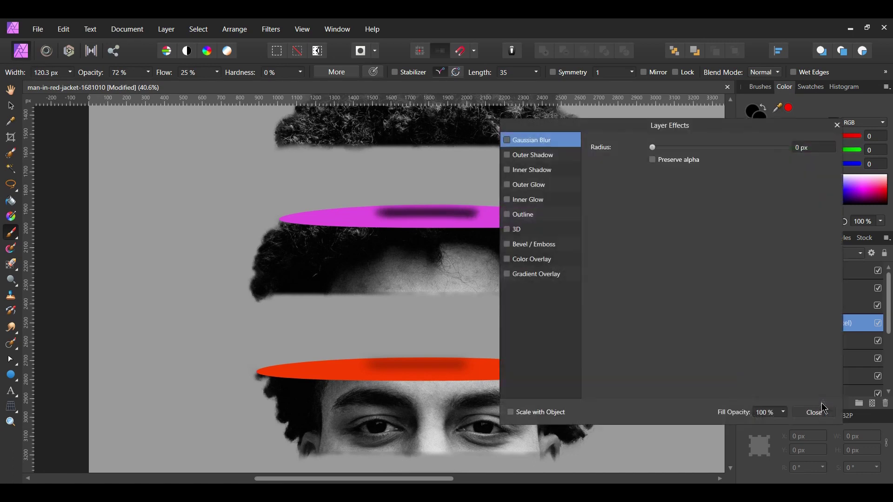
click(507, 140)
click(806, 150)
text(22)
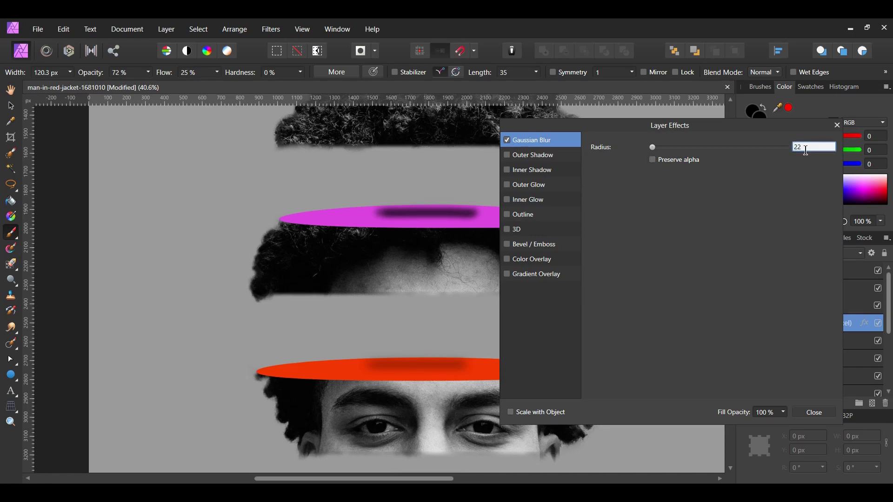
key(Return)
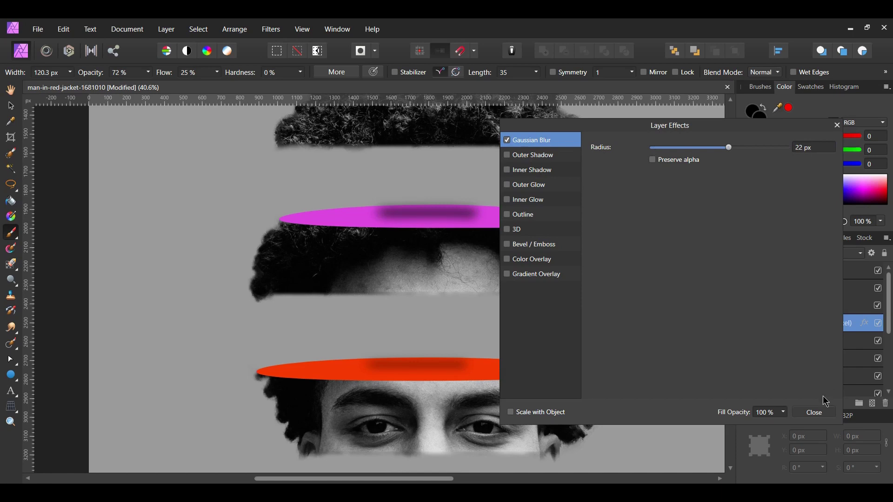
click(819, 414)
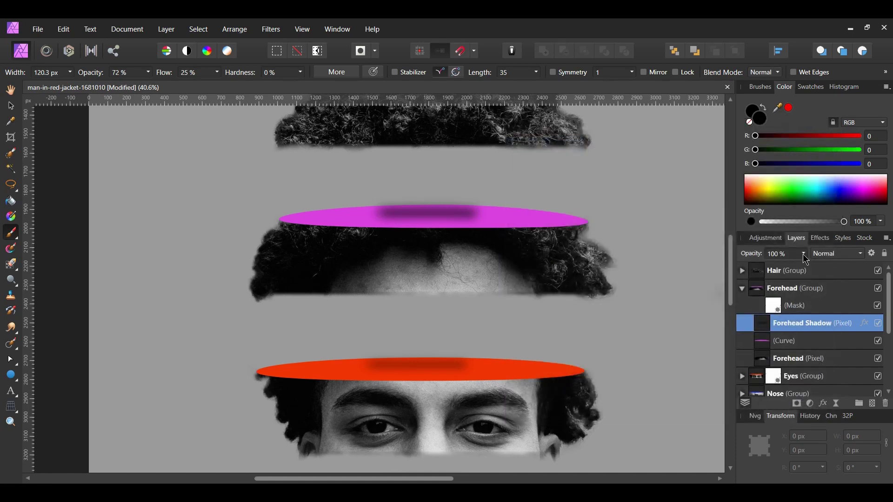
click(804, 254)
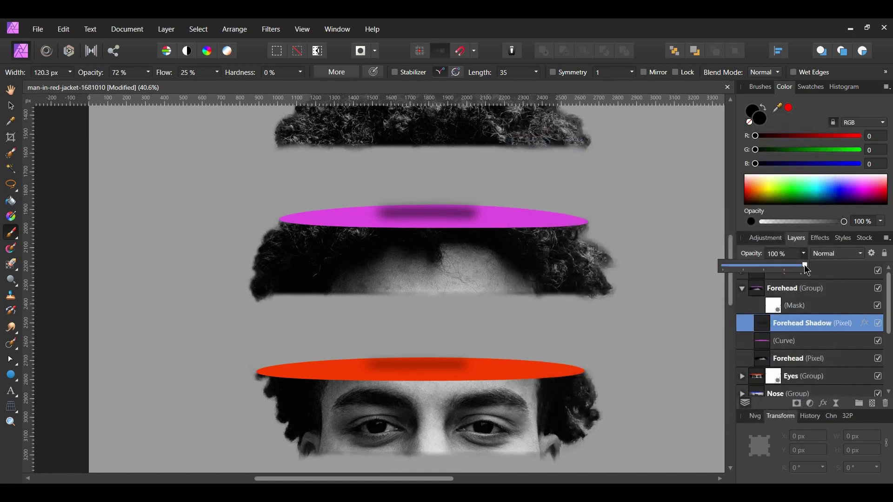
drag(798, 272, 777, 273)
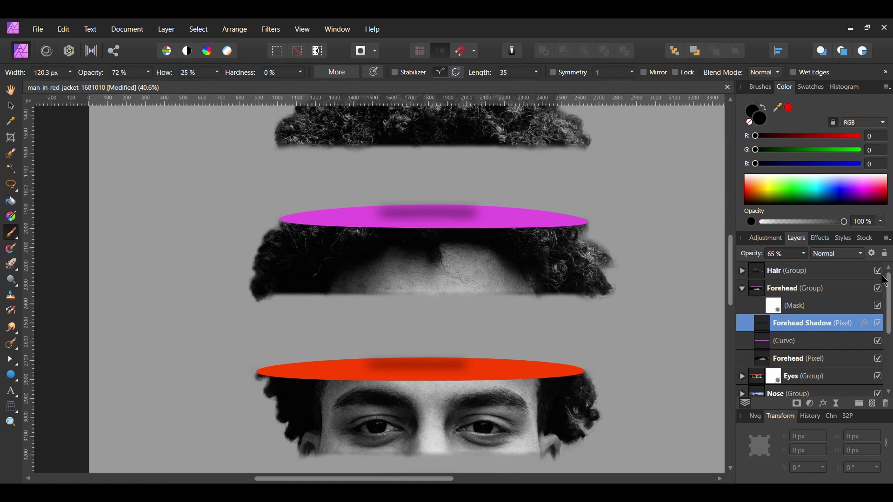
click(742, 288)
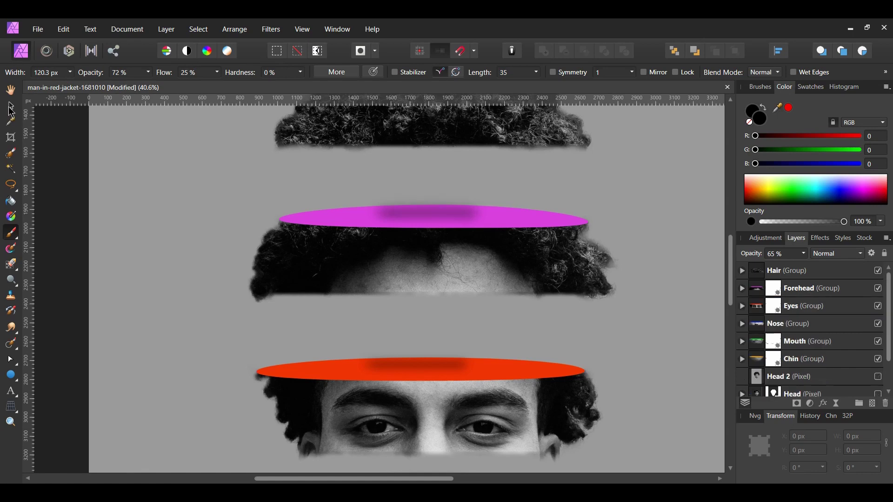
- Move the Hair group down close to the forehead slice and rotate it to about -8.7°
click(10, 105)
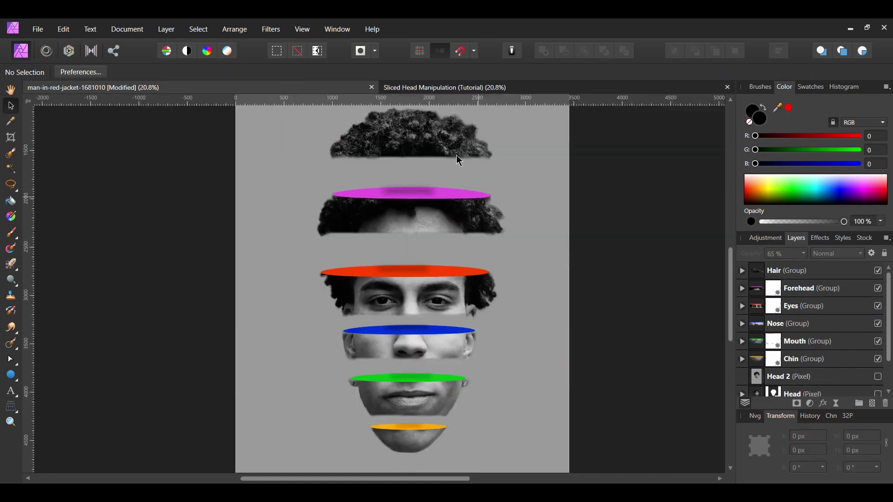
click(424, 141)
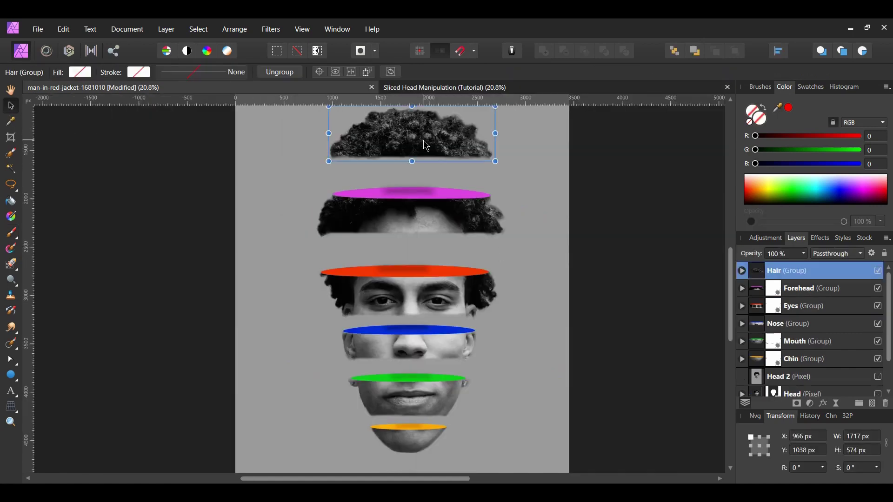
drag(424, 141, 427, 161)
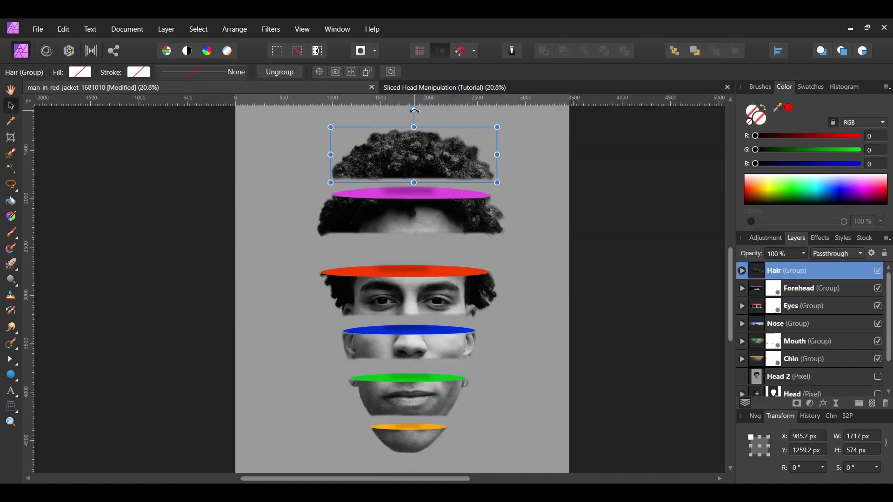
drag(413, 110, 438, 155)
scroll(458, 168, up, 1)
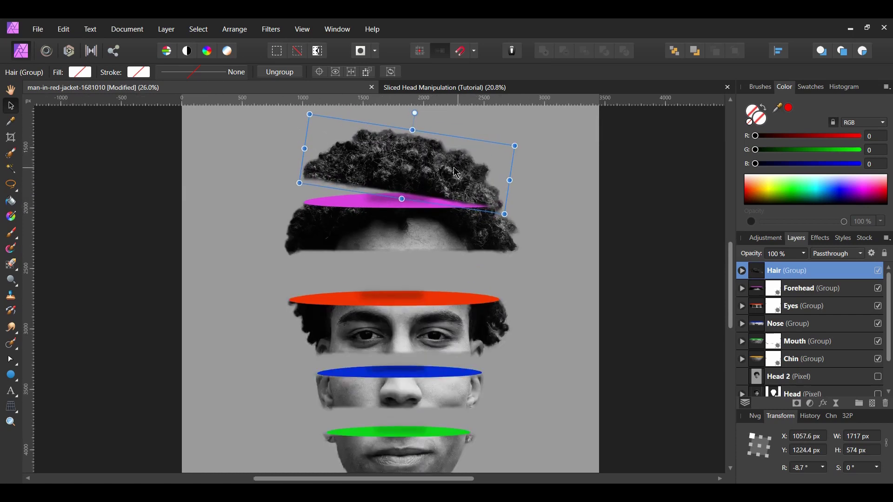
scroll(562, 284, down, 1)
- Move the Eyes group up beneath the forehead slice to about Y 2348 px and rotate it to -3°
drag(378, 310, 386, 278)
drag(394, 222, 408, 208)
drag(420, 276, 402, 277)
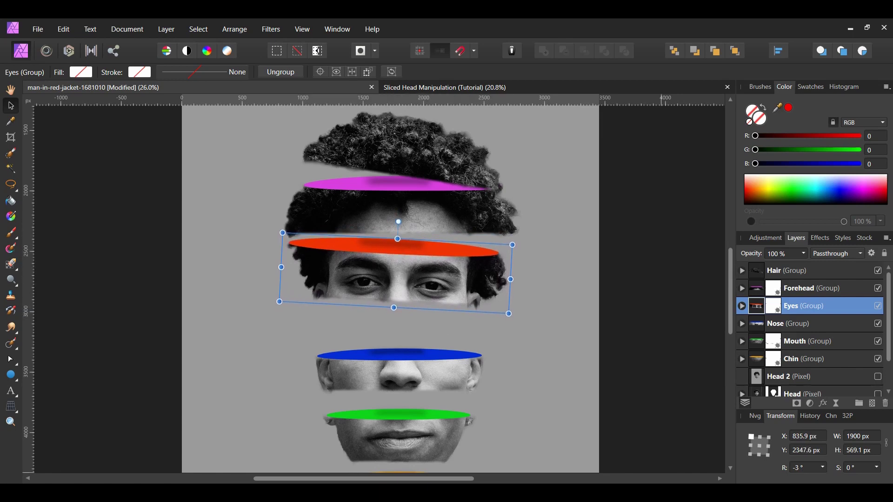
- Move the Nose group up beneath the eyes slice to about Y 3082 px and rotate it to 5°
drag(401, 370, 401, 334)
drag(398, 294, 395, 294)
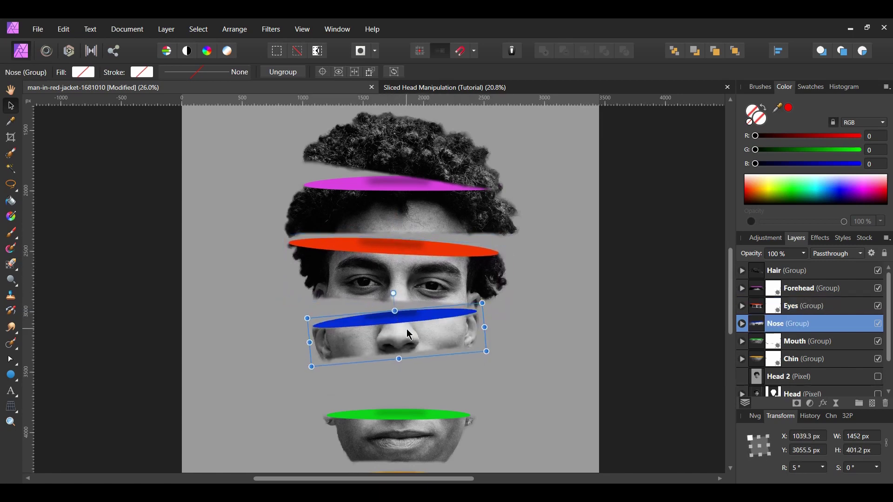
drag(408, 335, 410, 338)
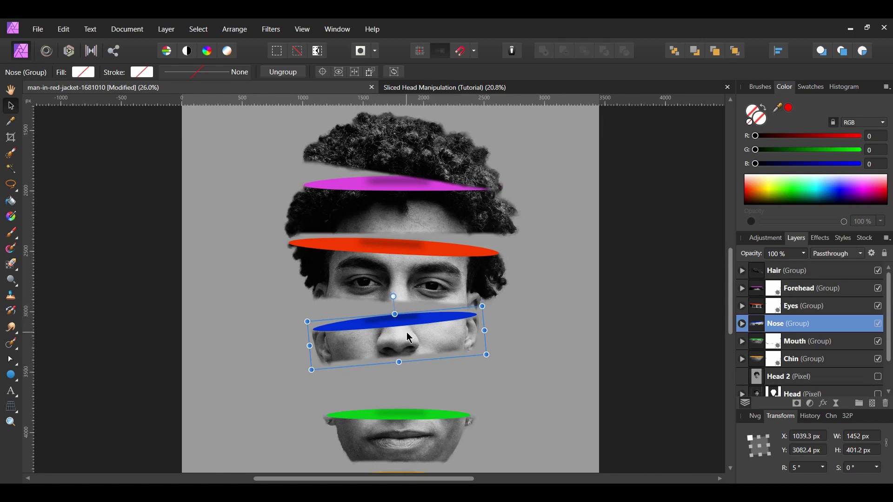
- Move the Mouth group up beneath the nose slice to about Y 3405 px and rotate it to about -5.6°
scroll(409, 338, down, 3)
click(401, 372)
drag(401, 372, 403, 336)
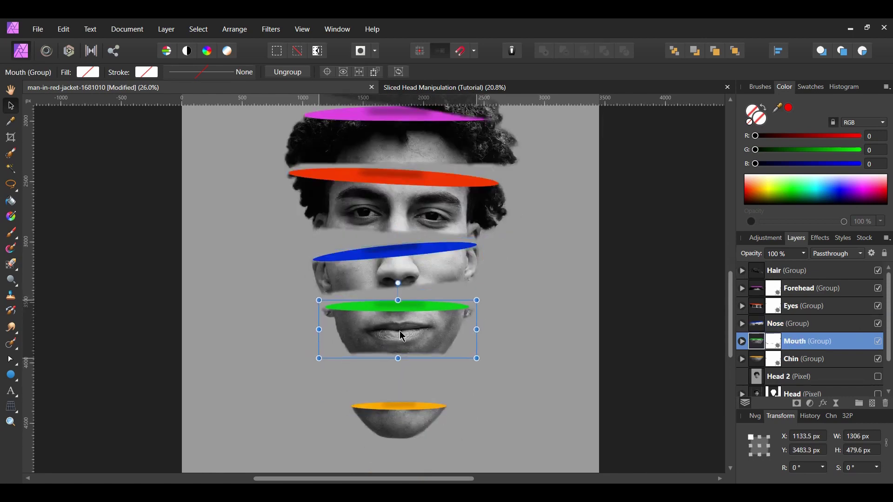
drag(399, 284, 403, 285)
drag(401, 349, 408, 342)
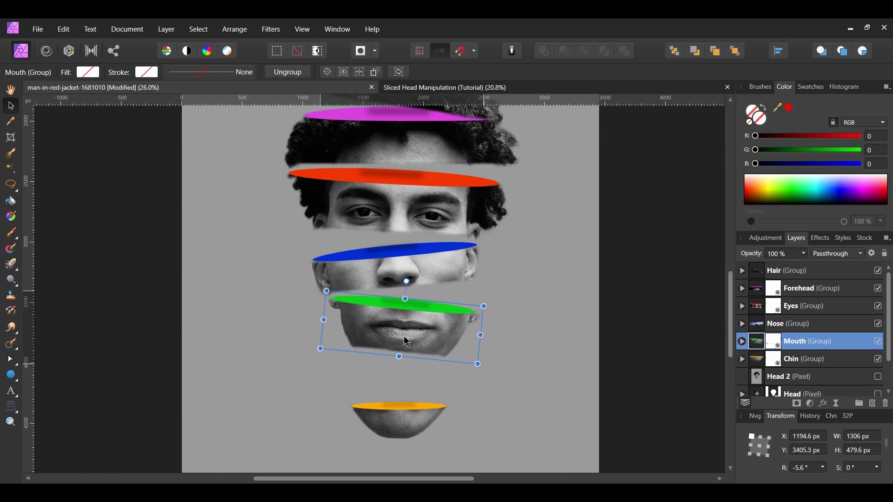
- Move the Chin group up beneath the mouth slice and tilt it slightly counterclockwise
click(416, 418)
drag(417, 418, 414, 381)
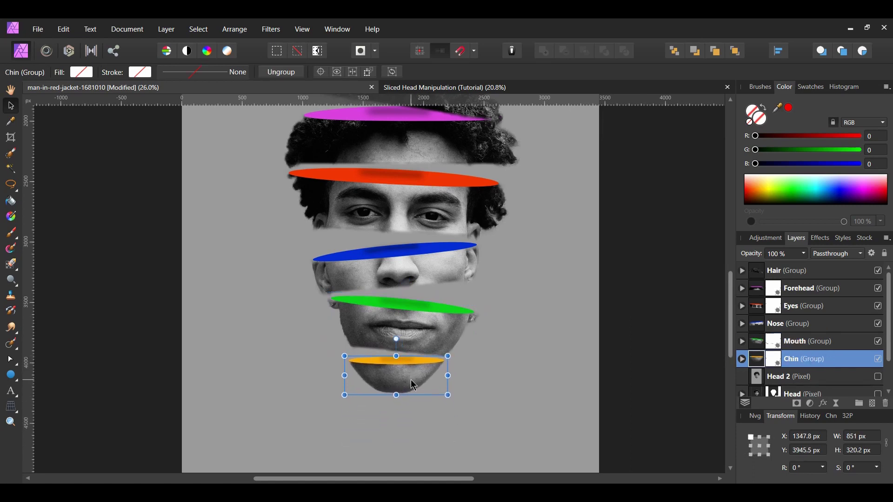
drag(397, 339, 393, 340)
drag(414, 382, 416, 388)
click(631, 395)
scroll(554, 393, down, 2)
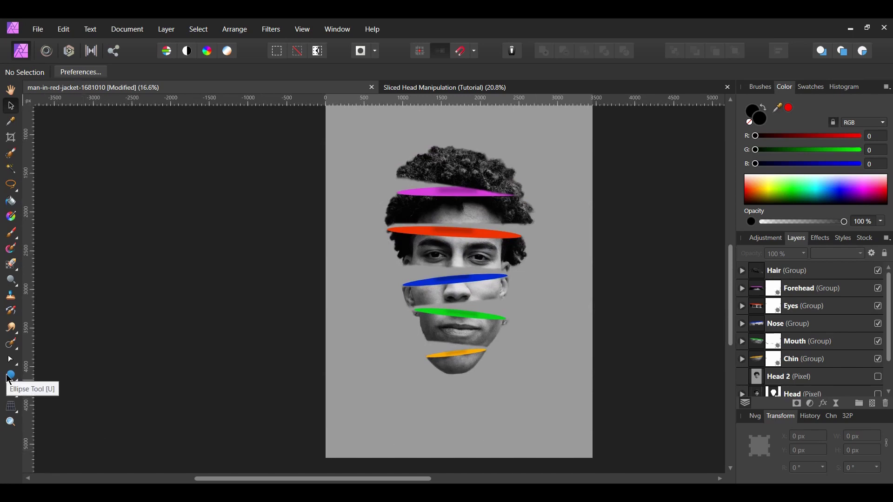
- Draw a black ellipse about 974 × 174 px below the chin and name its layer Bottom Shadow
click(10, 377)
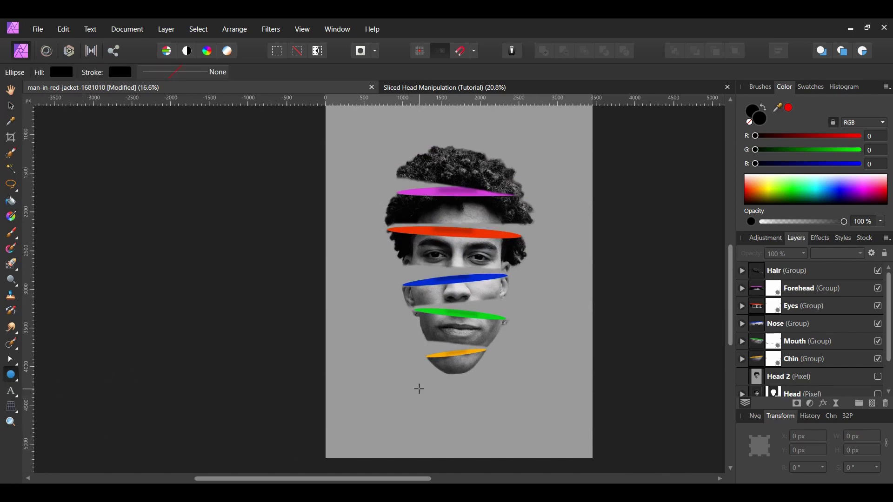
drag(419, 386, 494, 398)
double_click(783, 271)
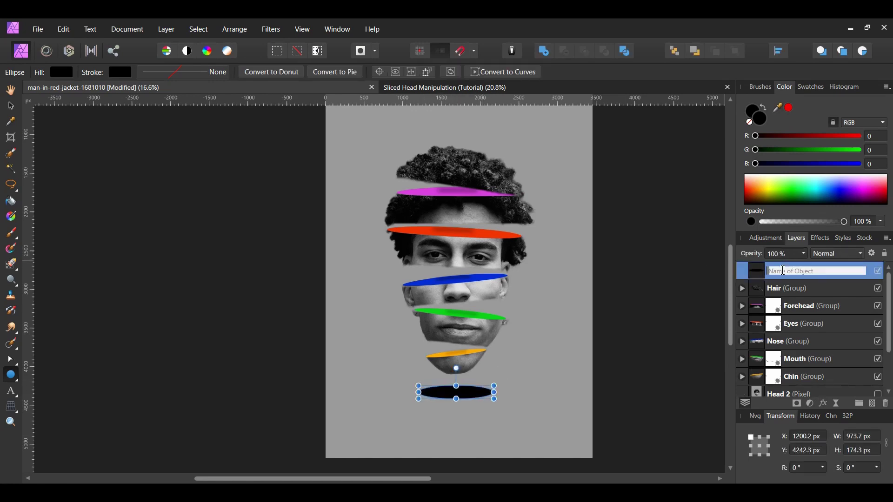
text(Bottom Shadow)
key(Return)
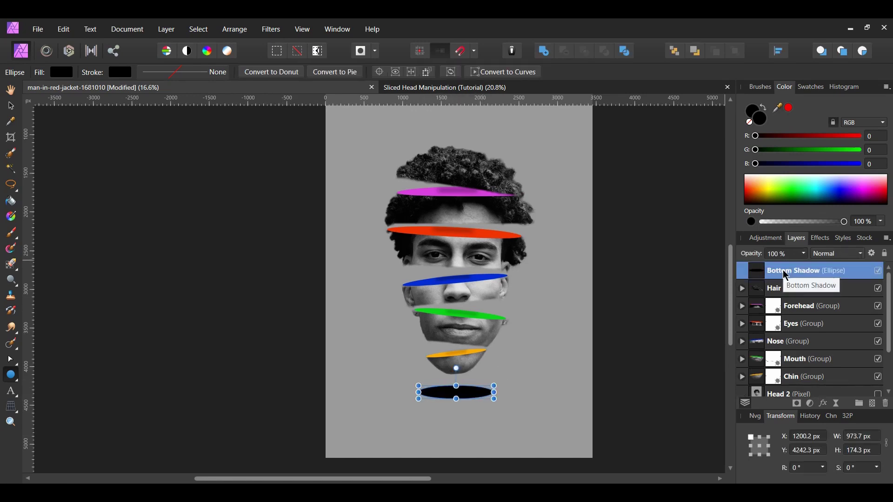
- Apply a 75 px Gaussian Blur effect to the Bottom Shadow layer and set its opacity to 40%
click(826, 404)
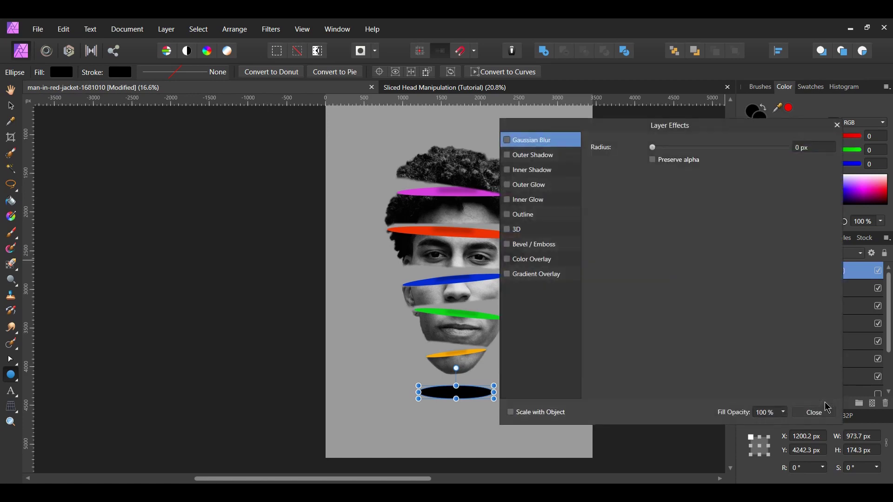
click(507, 140)
drag(568, 134, 596, 134)
click(836, 148)
text(75)
key(Return)
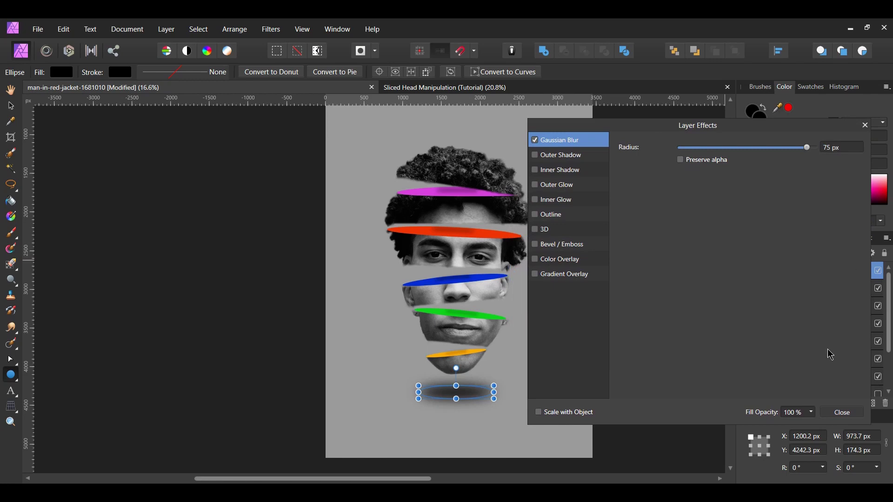
click(838, 415)
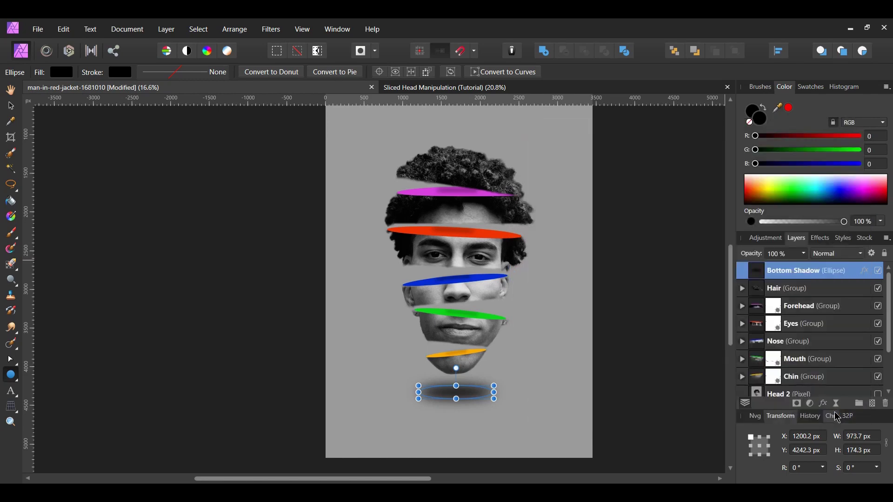
click(806, 255)
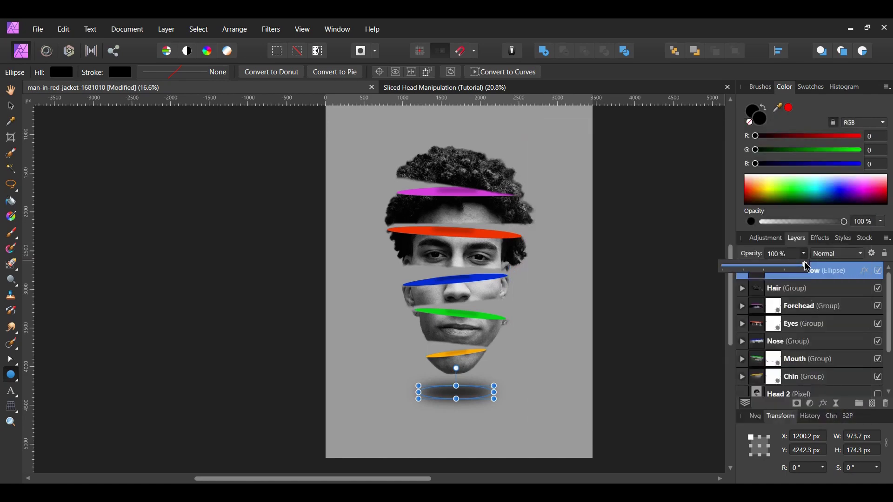
drag(806, 267, 760, 274)
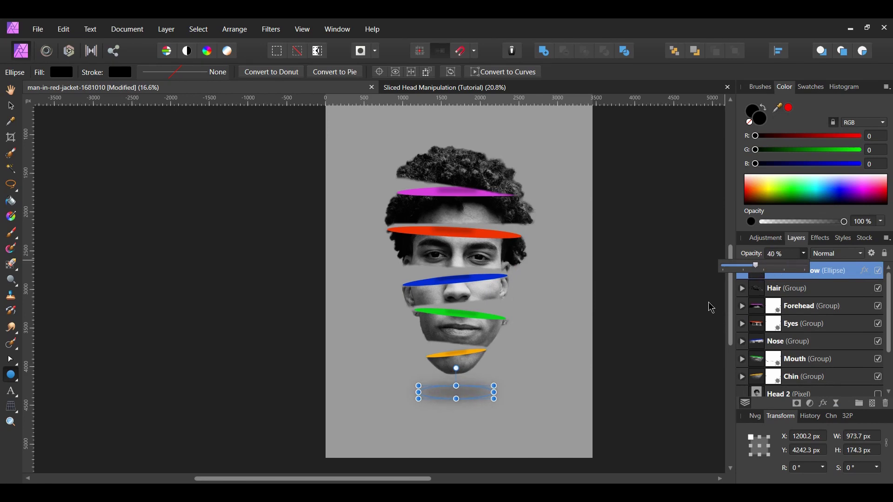
- Move the Bottom Shadow ellipse slightly farther down below the chin and deselect it
key(ctrl+d)
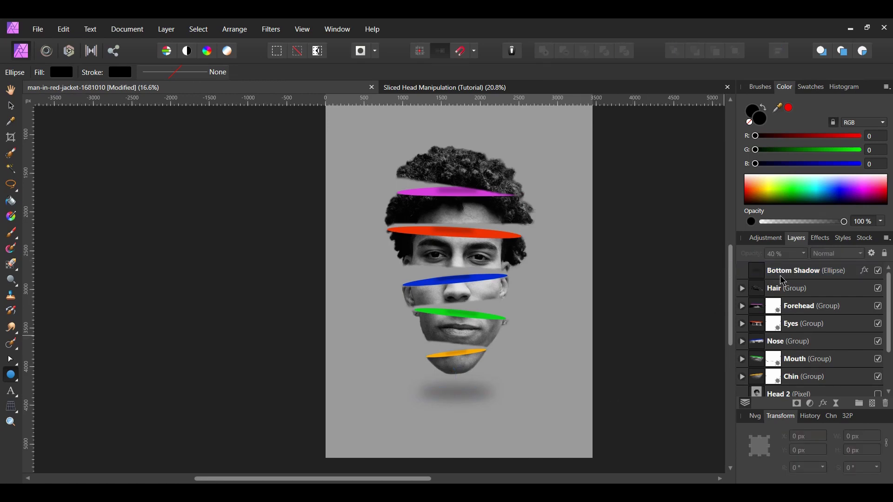
key(ctrl+z)
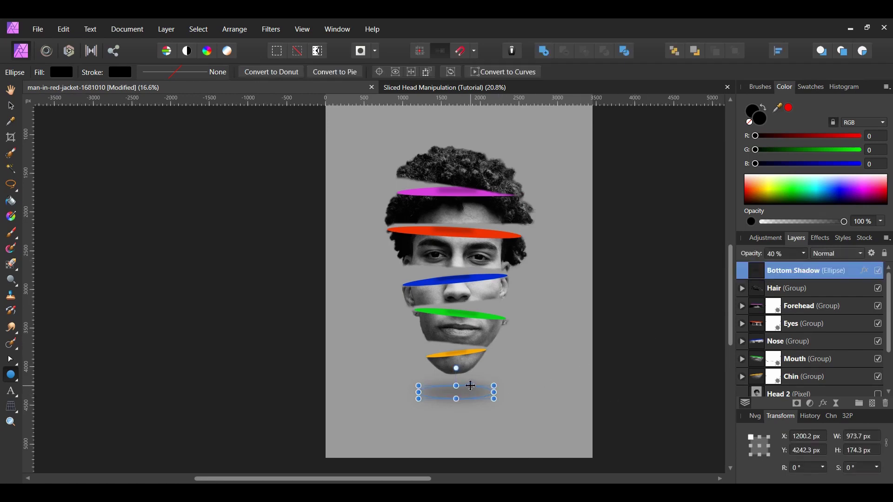
key(v)
click(664, 323)
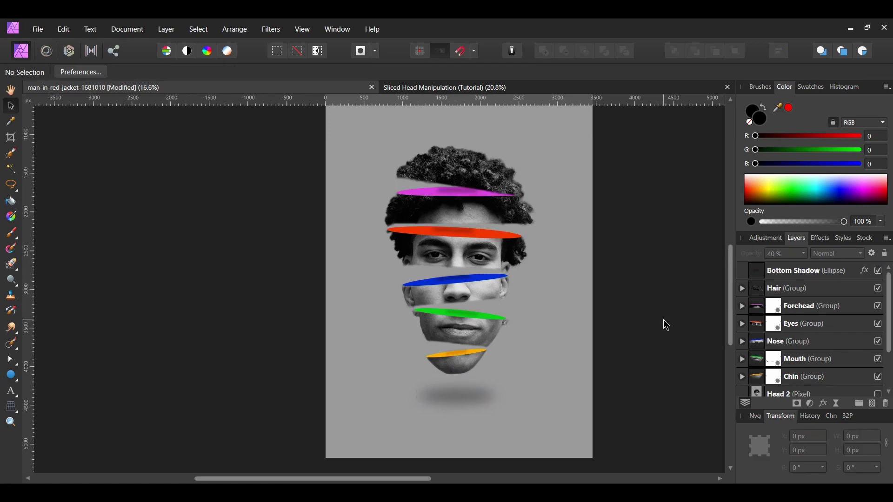
scroll(666, 325, down, 1)
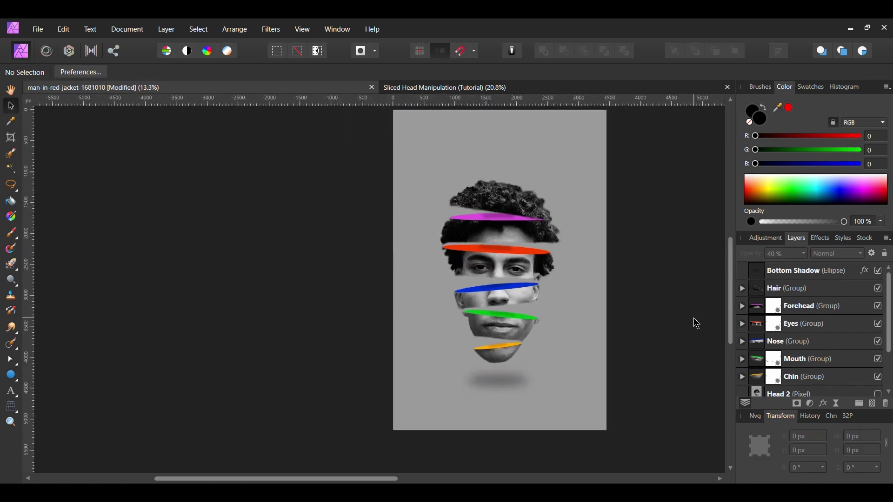